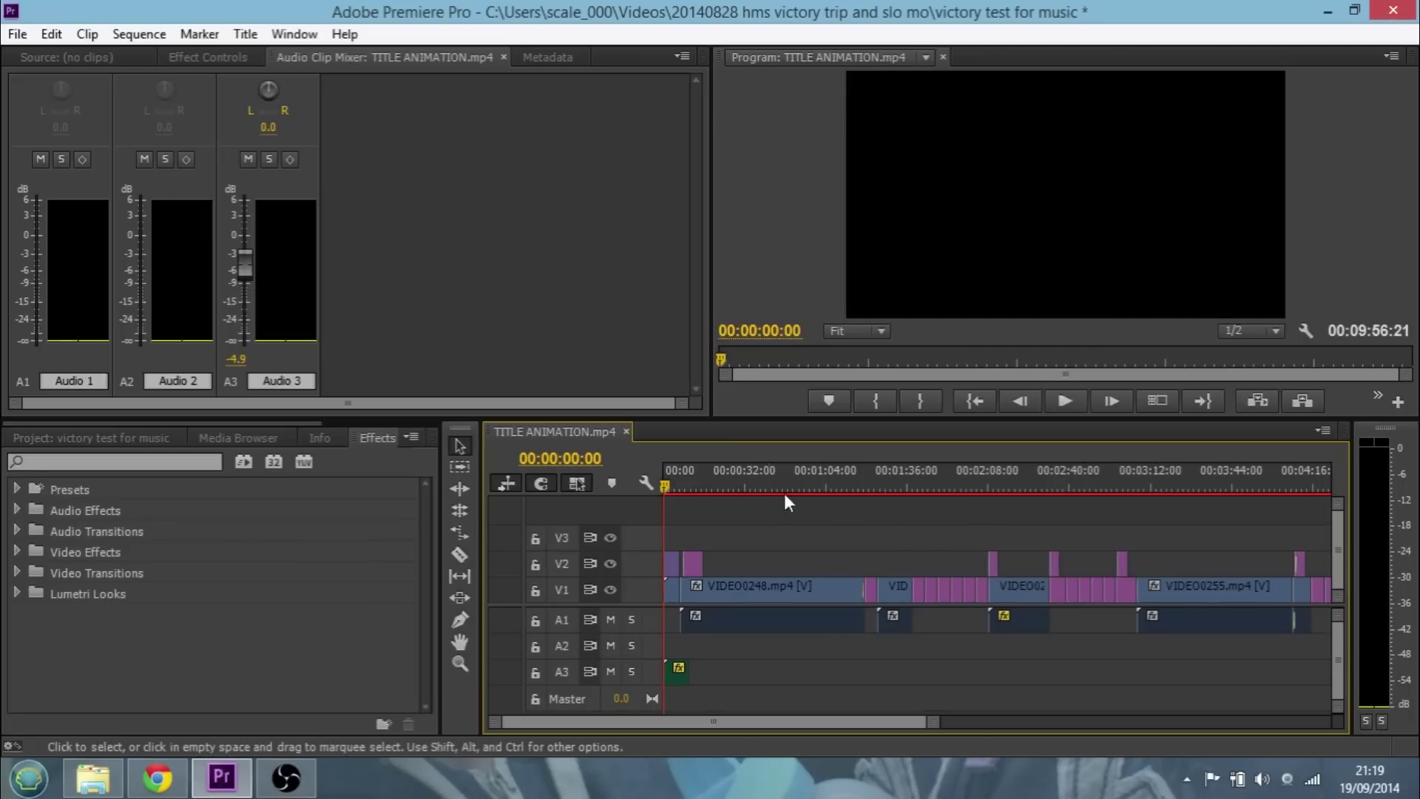
Step: Switch from Premiere Pro to the YouTube Audio Library tab in Chrome
{"action": "left_click", "coordinate": [167, 762]}
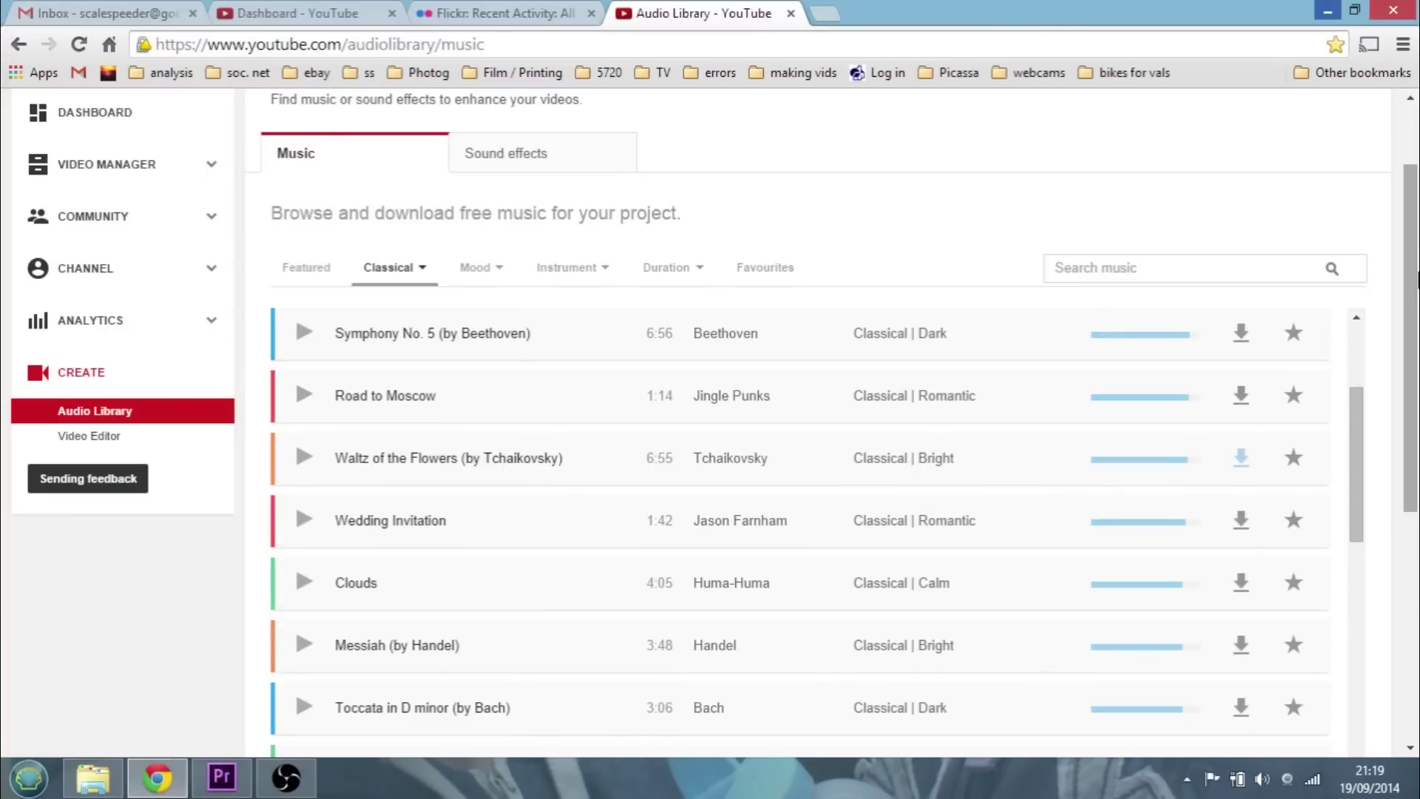
Step: Scroll to the top of the Audio Library, view Sound effects, then go back to Music
{"action": "left_click_drag", "start_coordinate": [1410, 283], "coordinate": [1410, 219]}
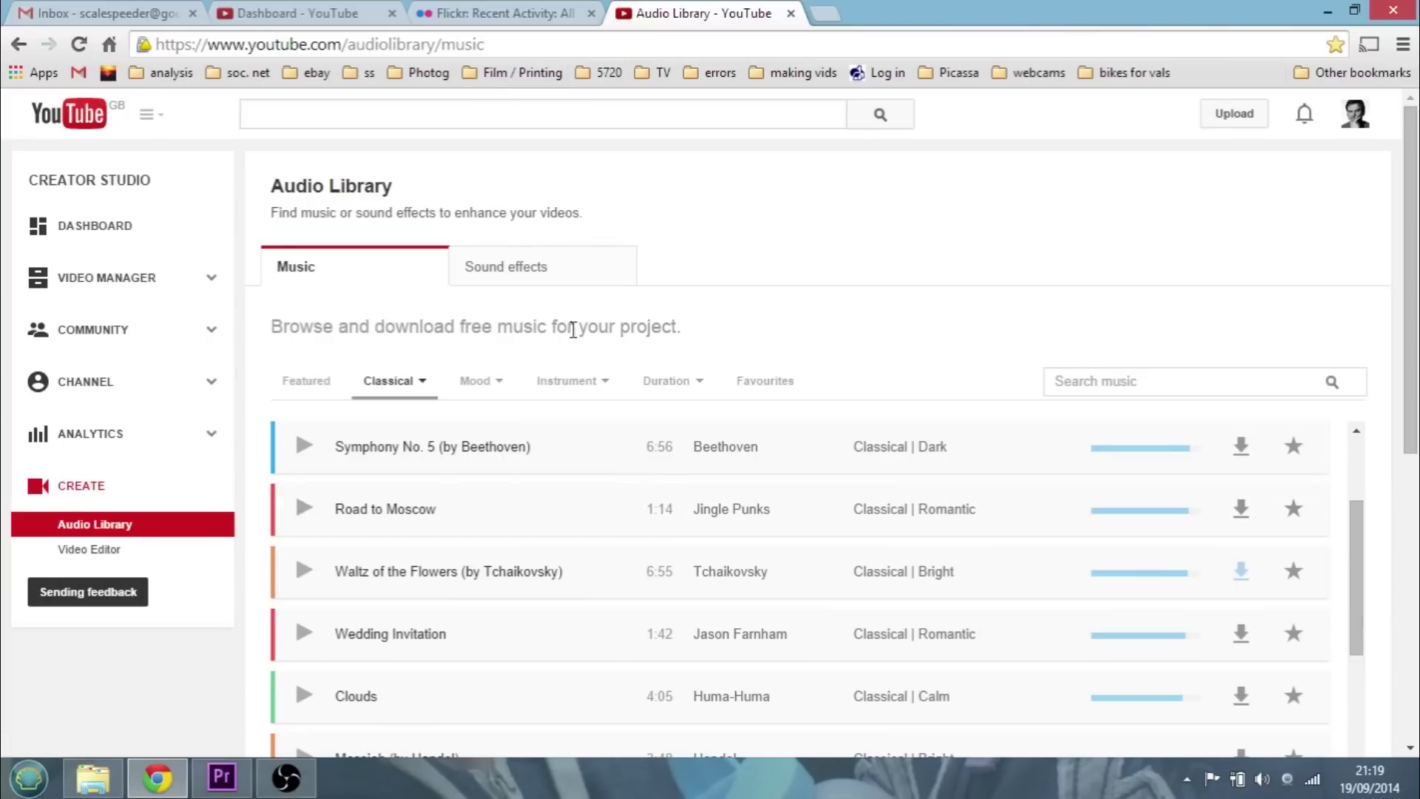
{"action": "left_click", "coordinate": [530, 270]}
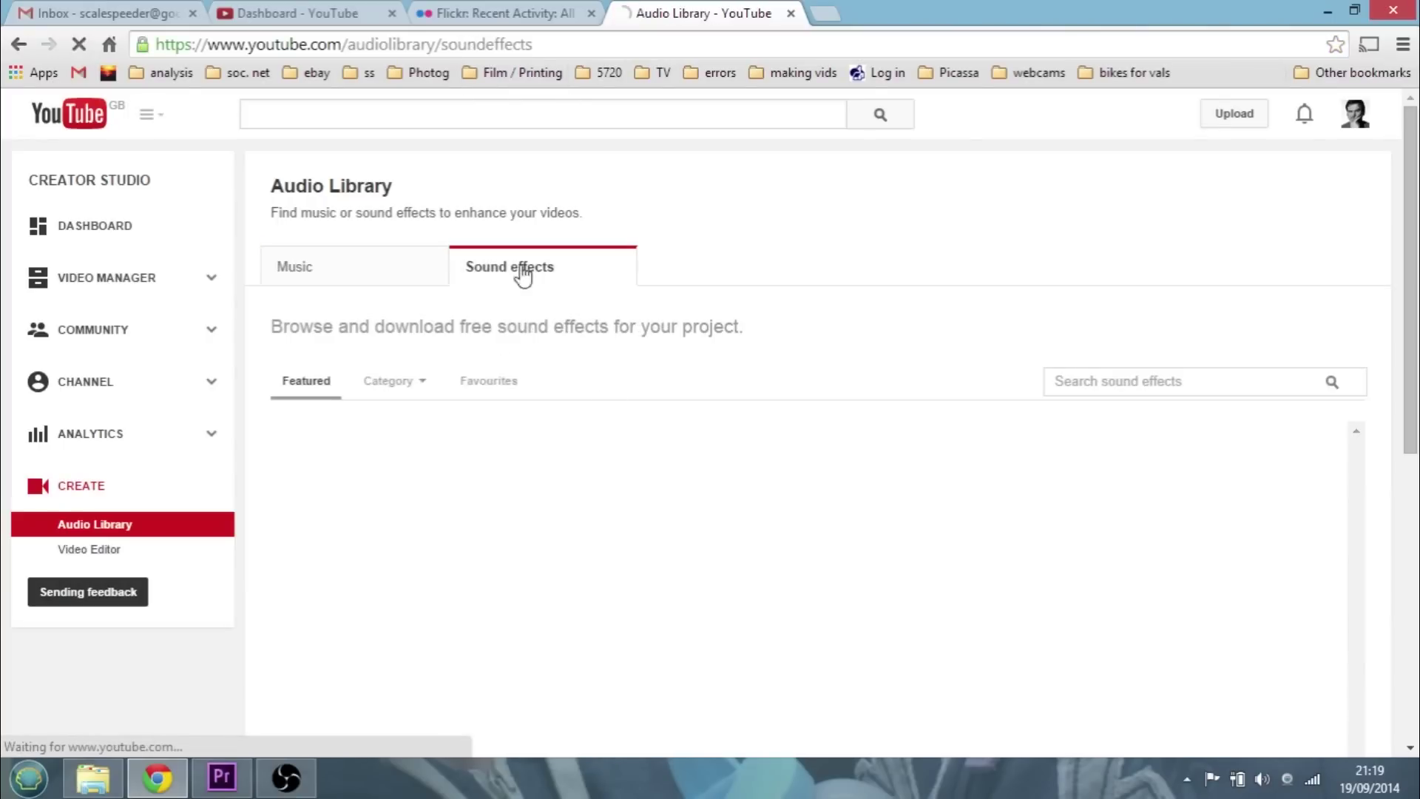
{"action": "left_click", "coordinate": [335, 266]}
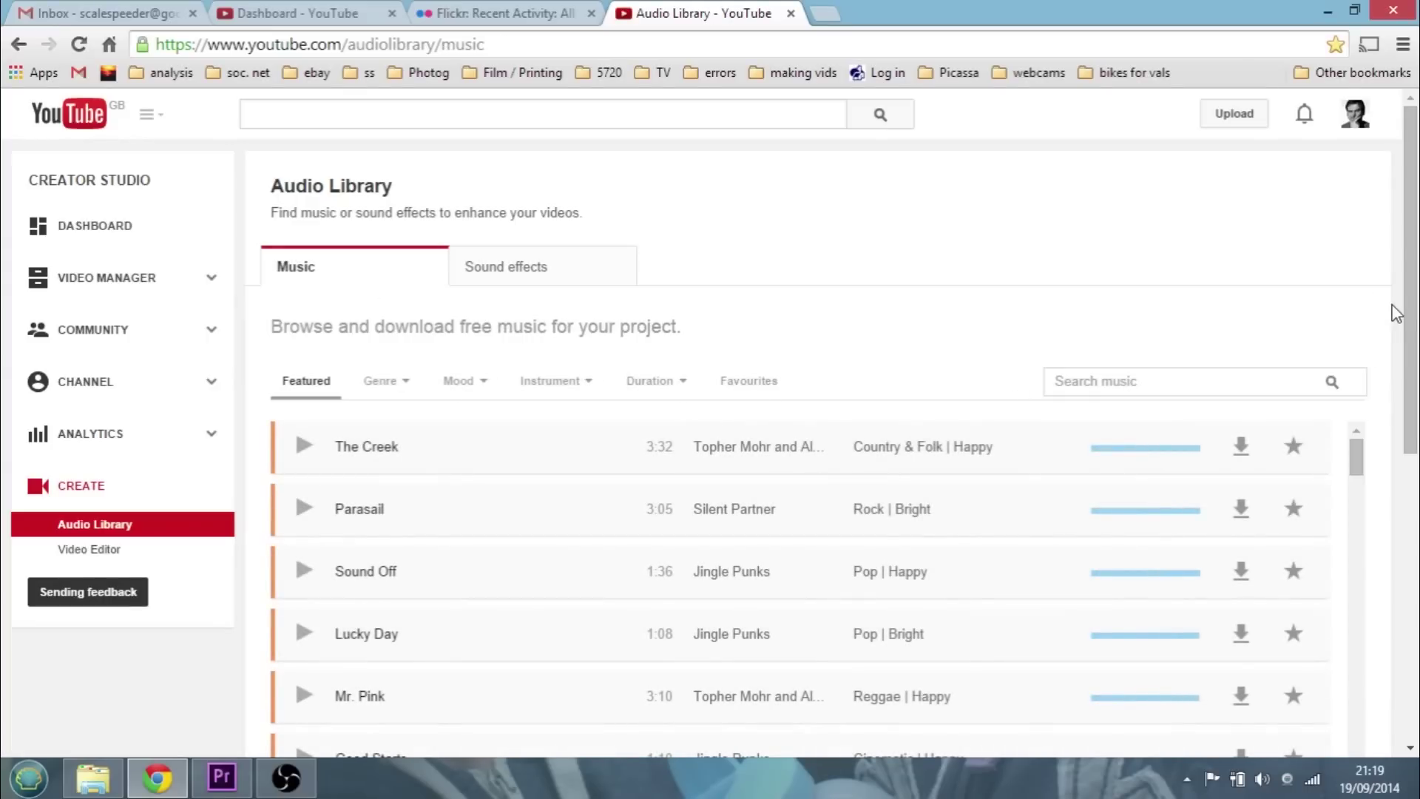
Step: Browse the Genre, Mood, Instrument and Duration filters, then return to Premiere Pro
{"action": "left_click", "coordinate": [406, 392]}
{"action": "left_click", "coordinate": [473, 385]}
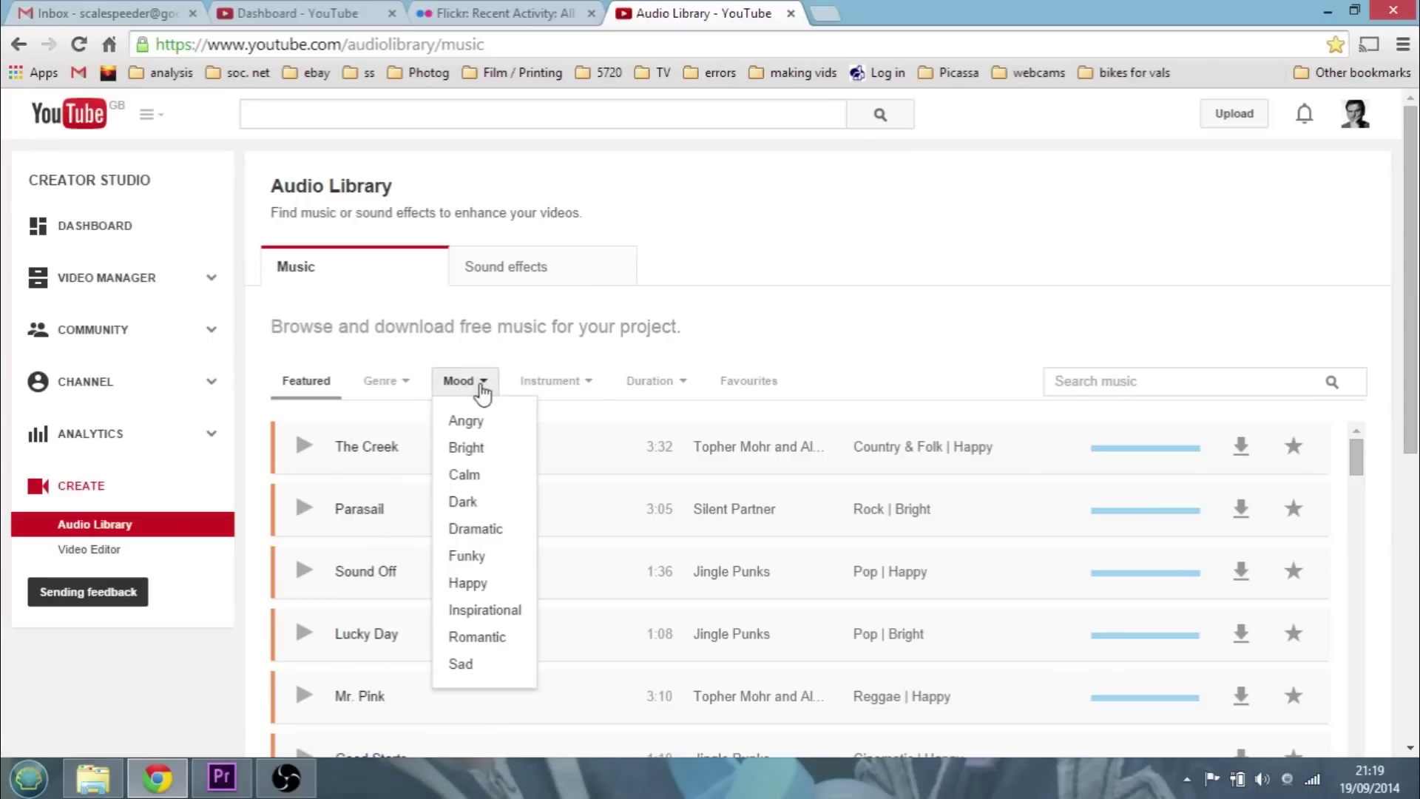
{"action": "left_click", "coordinate": [570, 392]}
{"action": "left_click", "coordinate": [677, 381]}
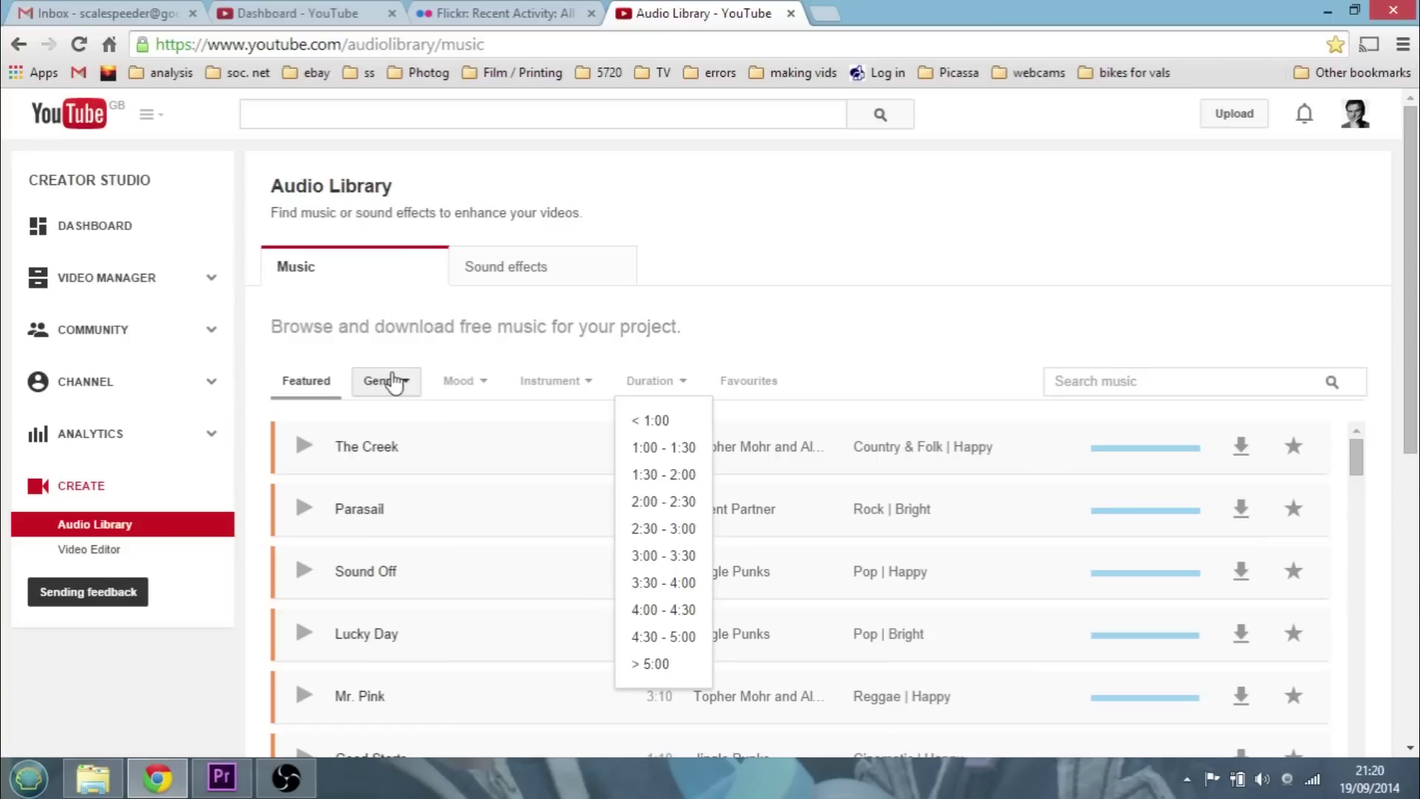
{"action": "left_click", "coordinate": [773, 342]}
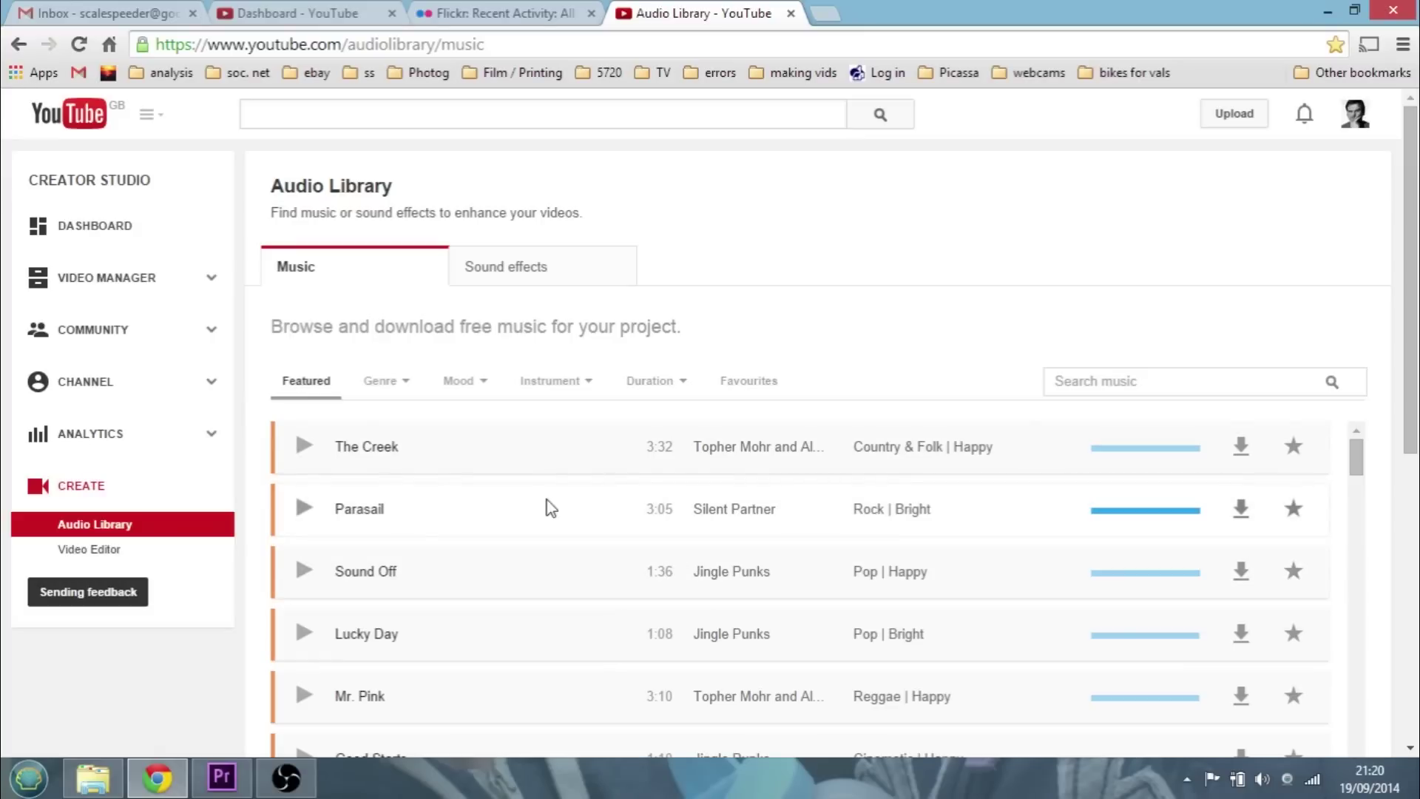
{"action": "left_click", "coordinate": [221, 778]}
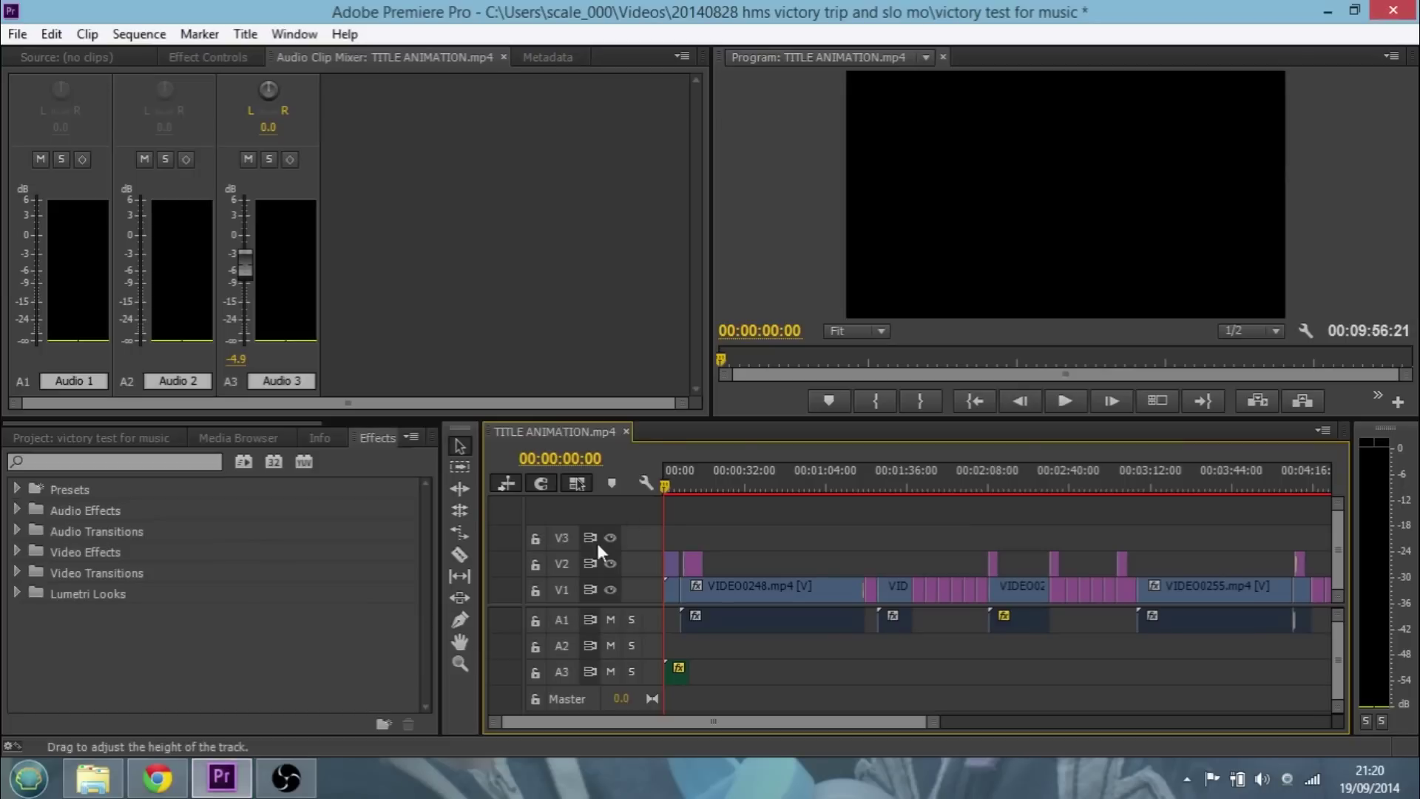
Step: Play back the timeline from about 0:30 and from 1:41 to the ship shot
{"action": "left_click", "coordinate": [743, 490]}
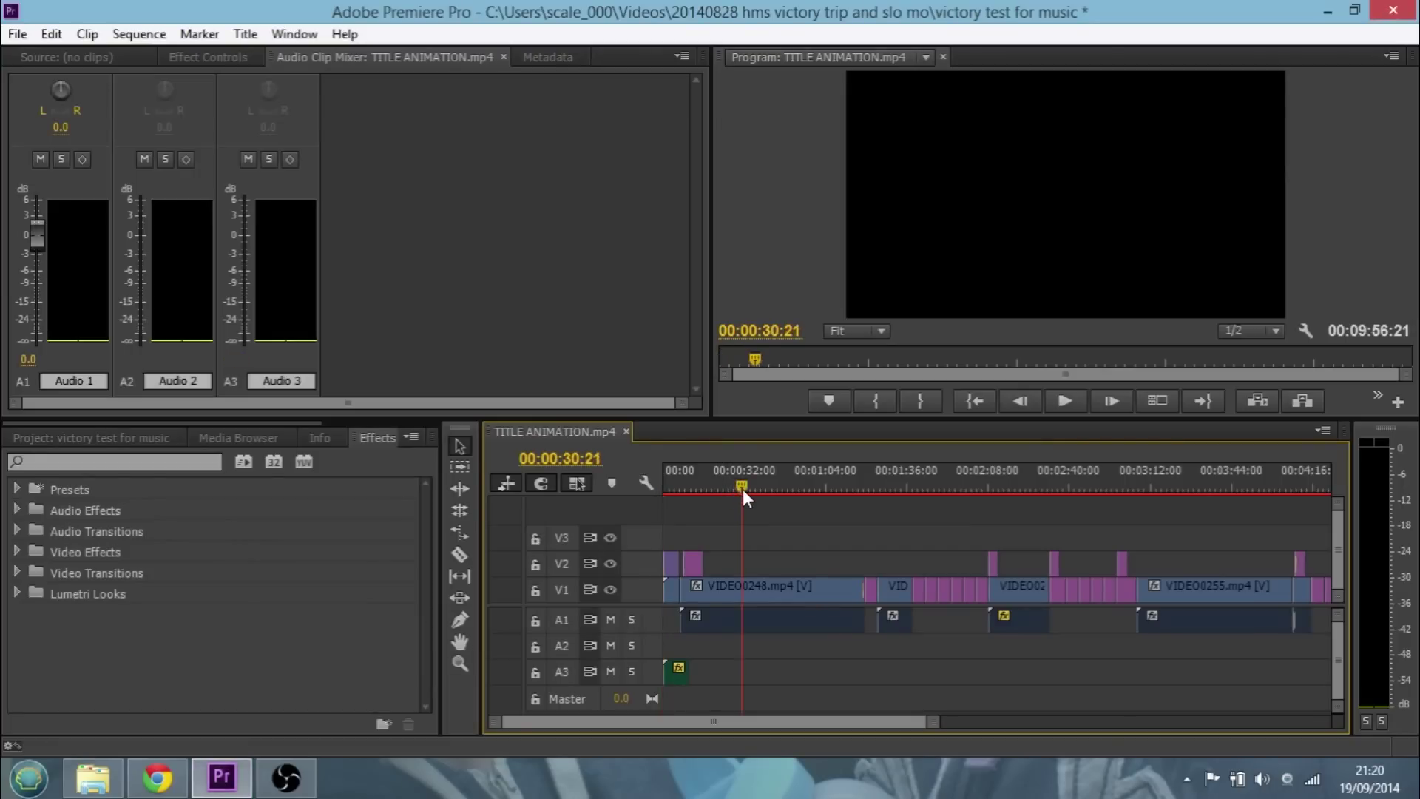
{"action": "left_click", "coordinate": [1064, 400]}
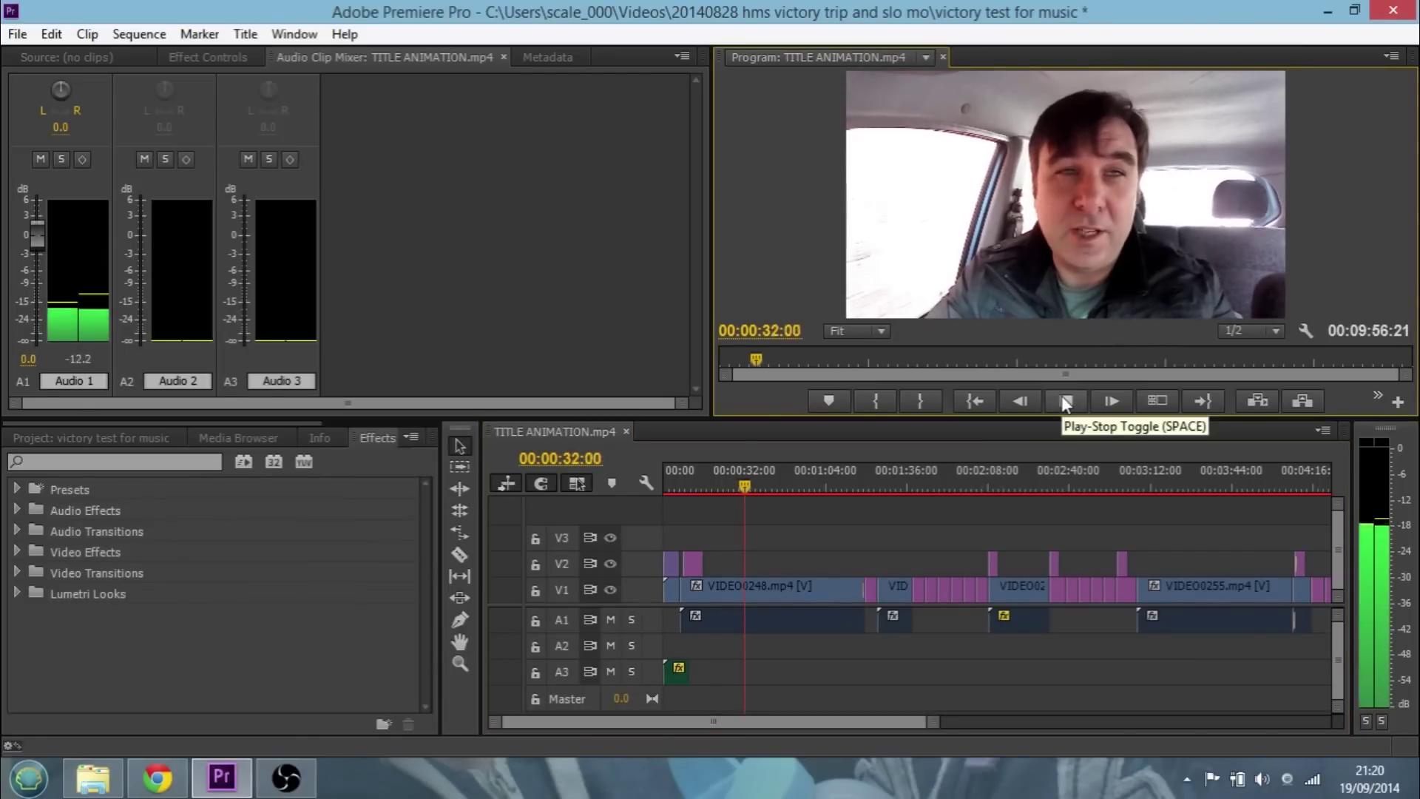
{"action": "left_click", "coordinate": [1065, 400]}
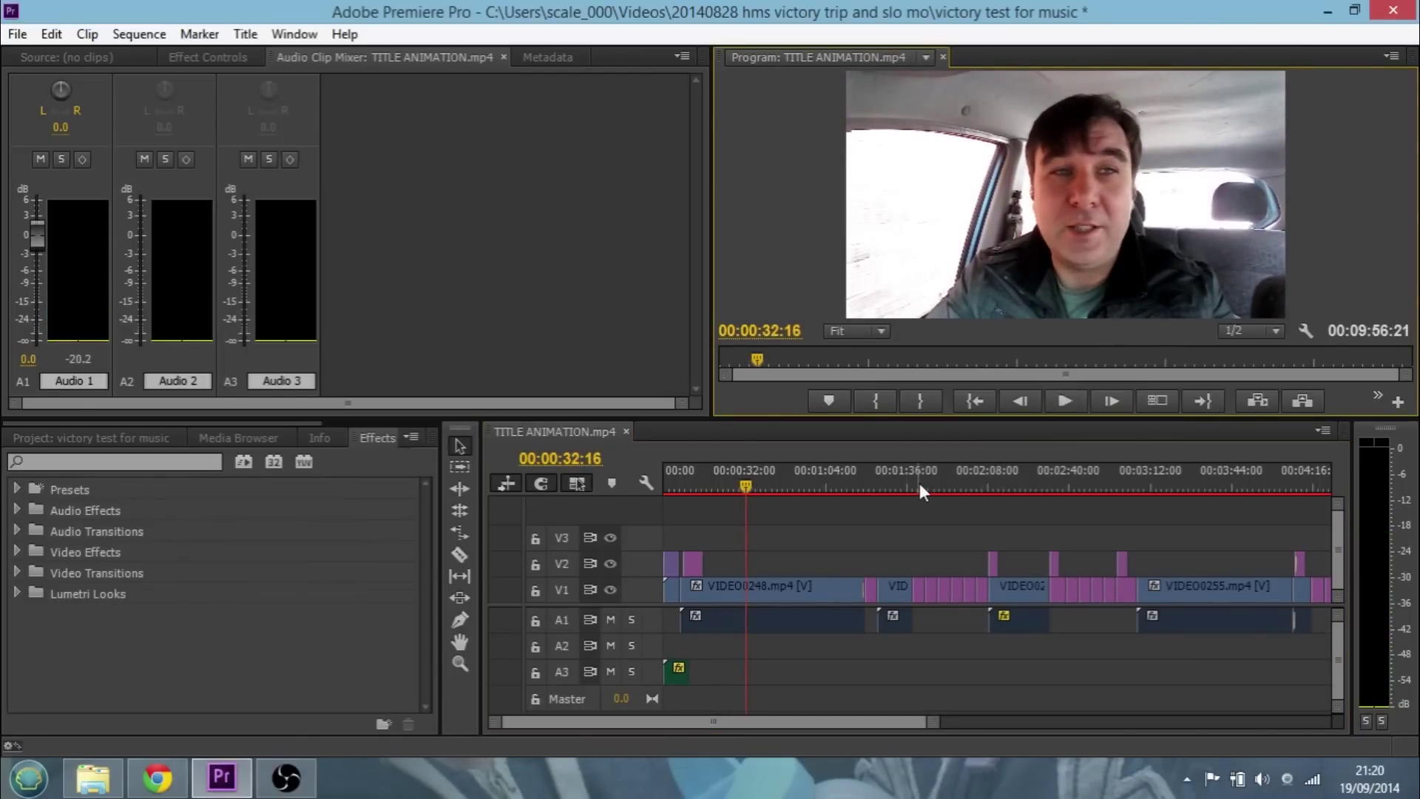
{"action": "left_click", "coordinate": [919, 485]}
{"action": "left_click", "coordinate": [1069, 400]}
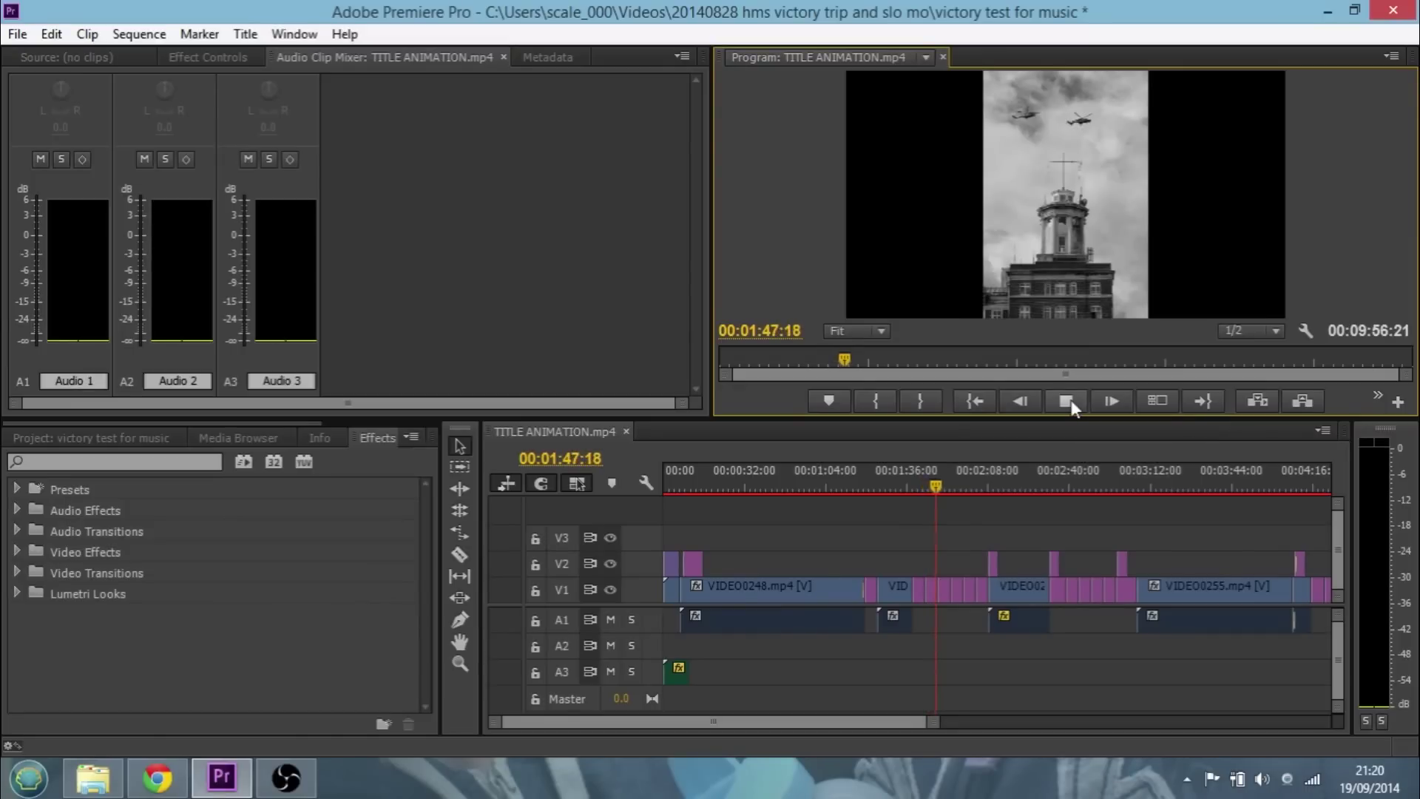
{"action": "left_click", "coordinate": [1066, 400]}
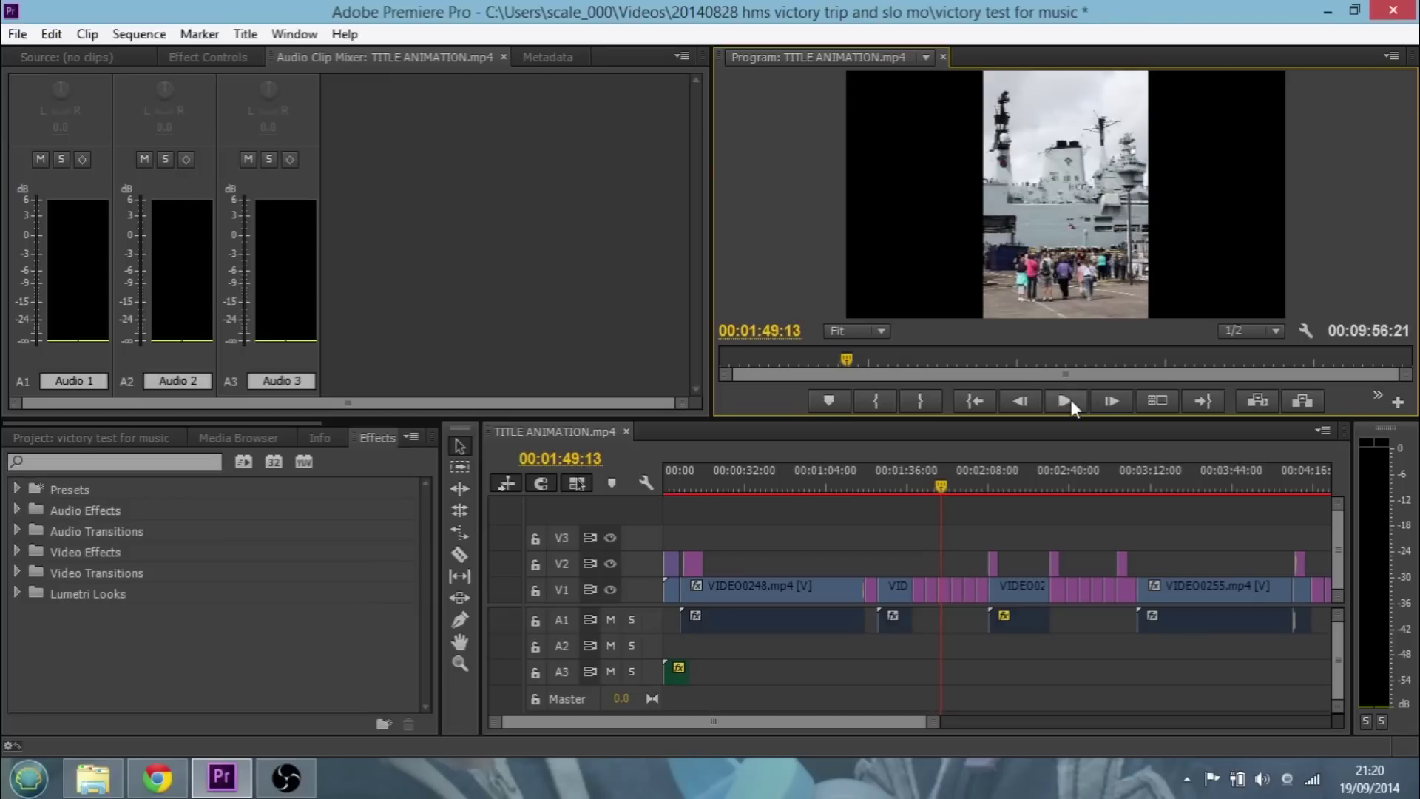
Step: Play from 2:15, then check the timeline at 0:45, 1:39, 1:47 and 2:17
{"action": "left_click", "coordinate": [1005, 484]}
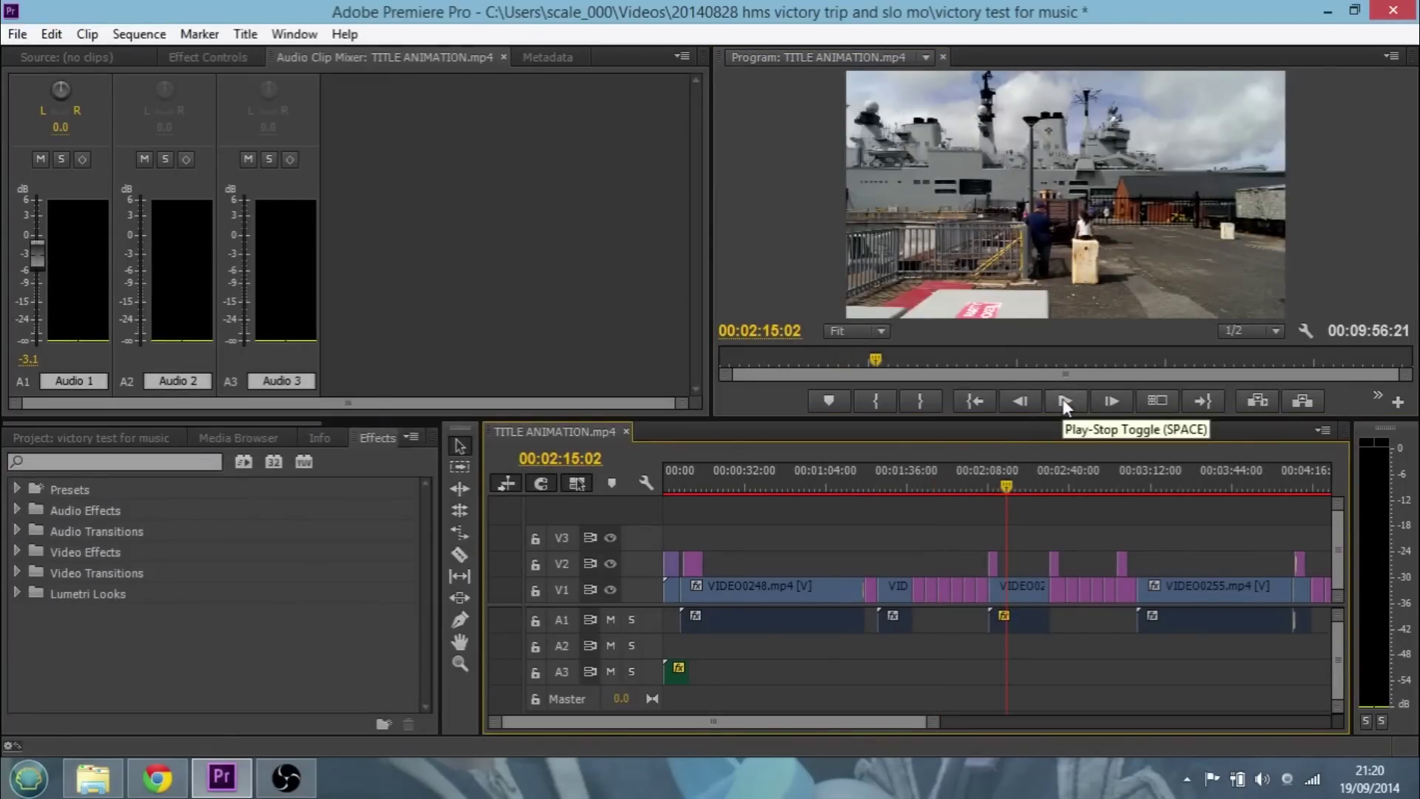
{"action": "left_click", "coordinate": [1066, 402]}
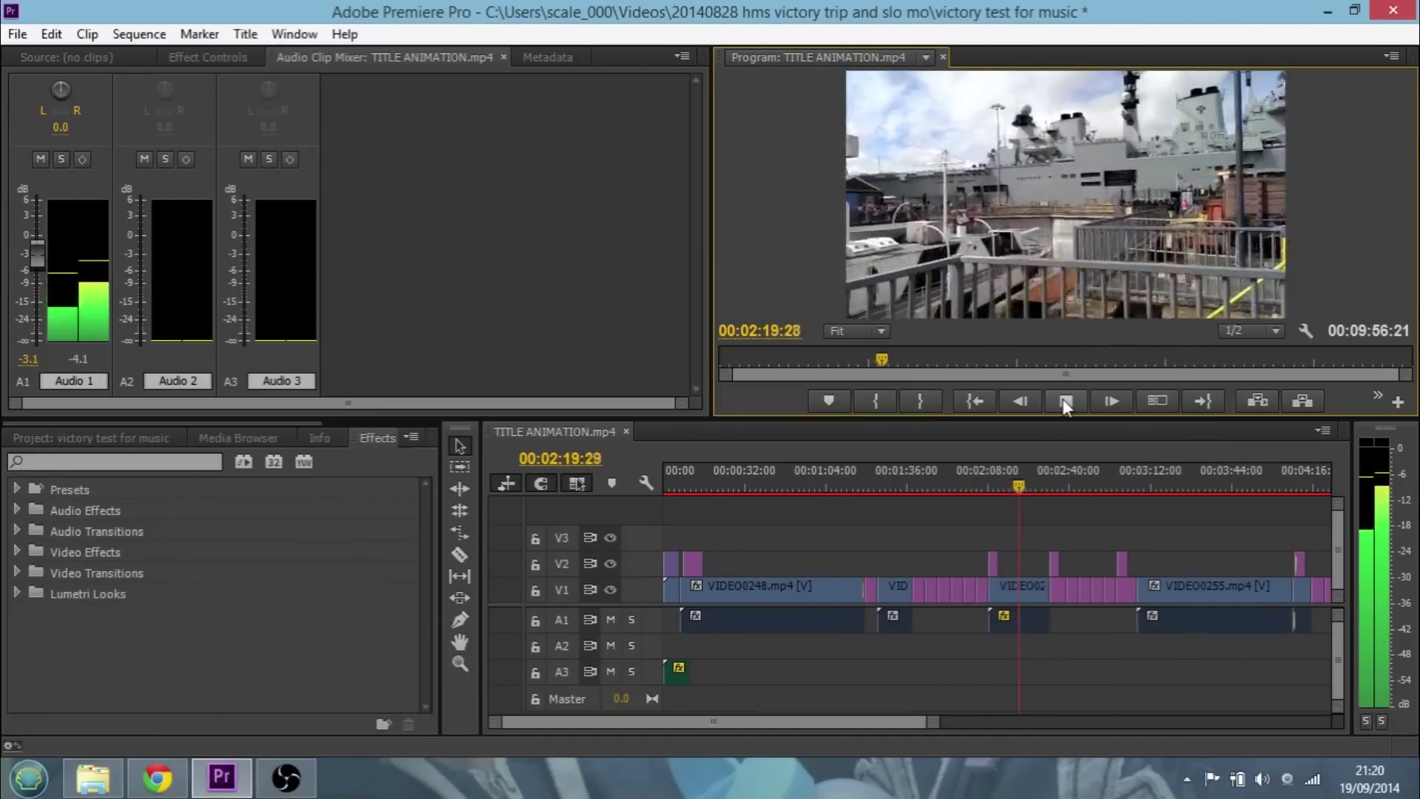
{"action": "left_click", "coordinate": [1065, 402]}
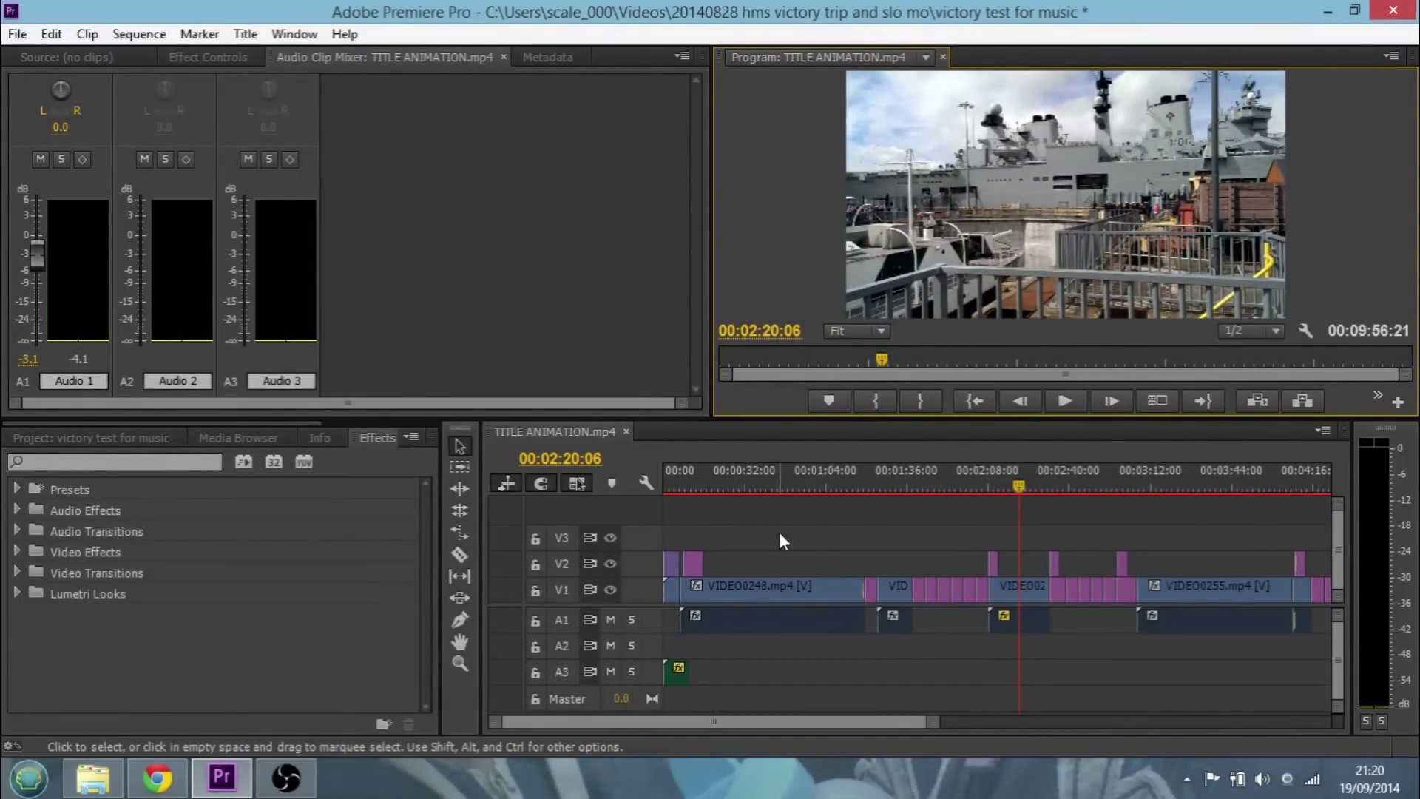
{"action": "left_click", "coordinate": [780, 496]}
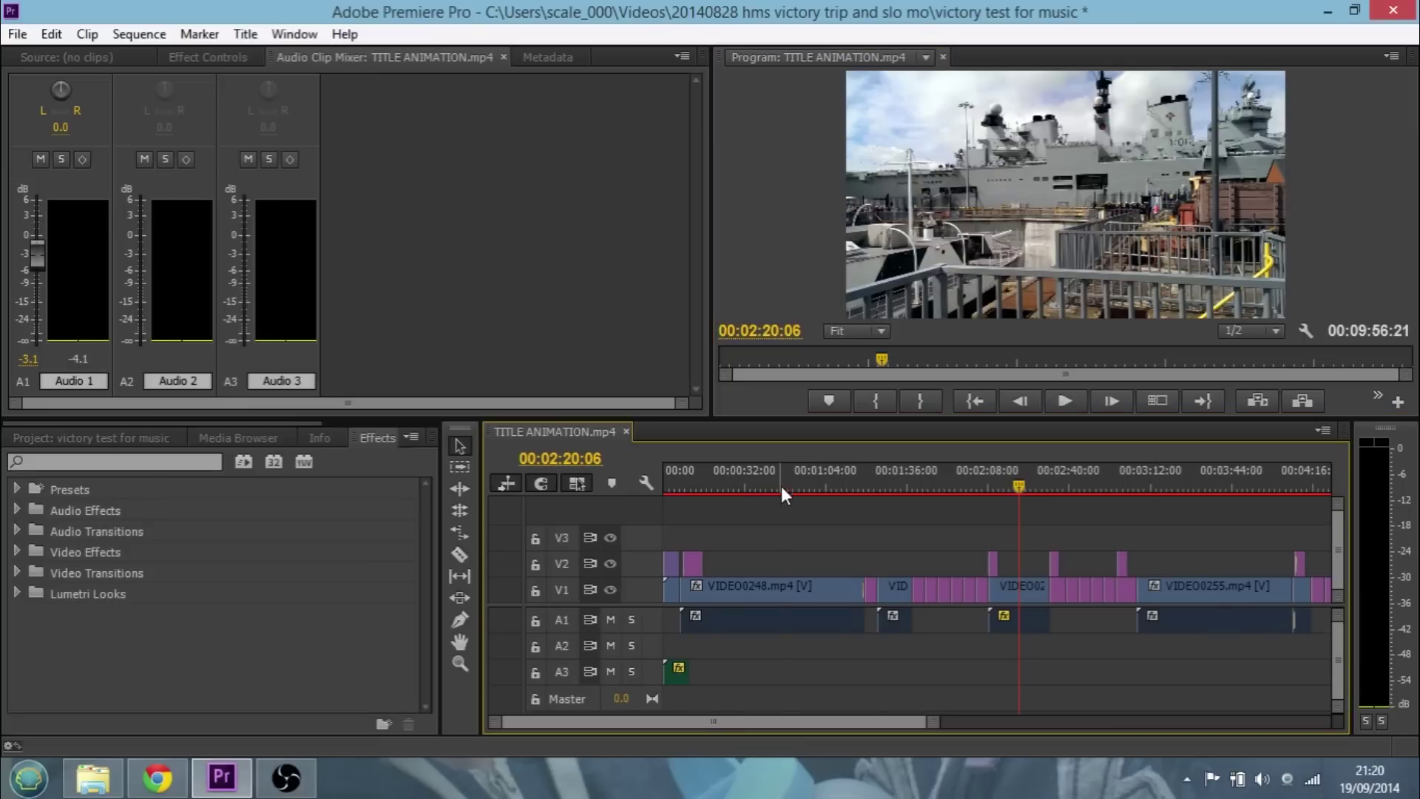
{"action": "left_click", "coordinate": [781, 490]}
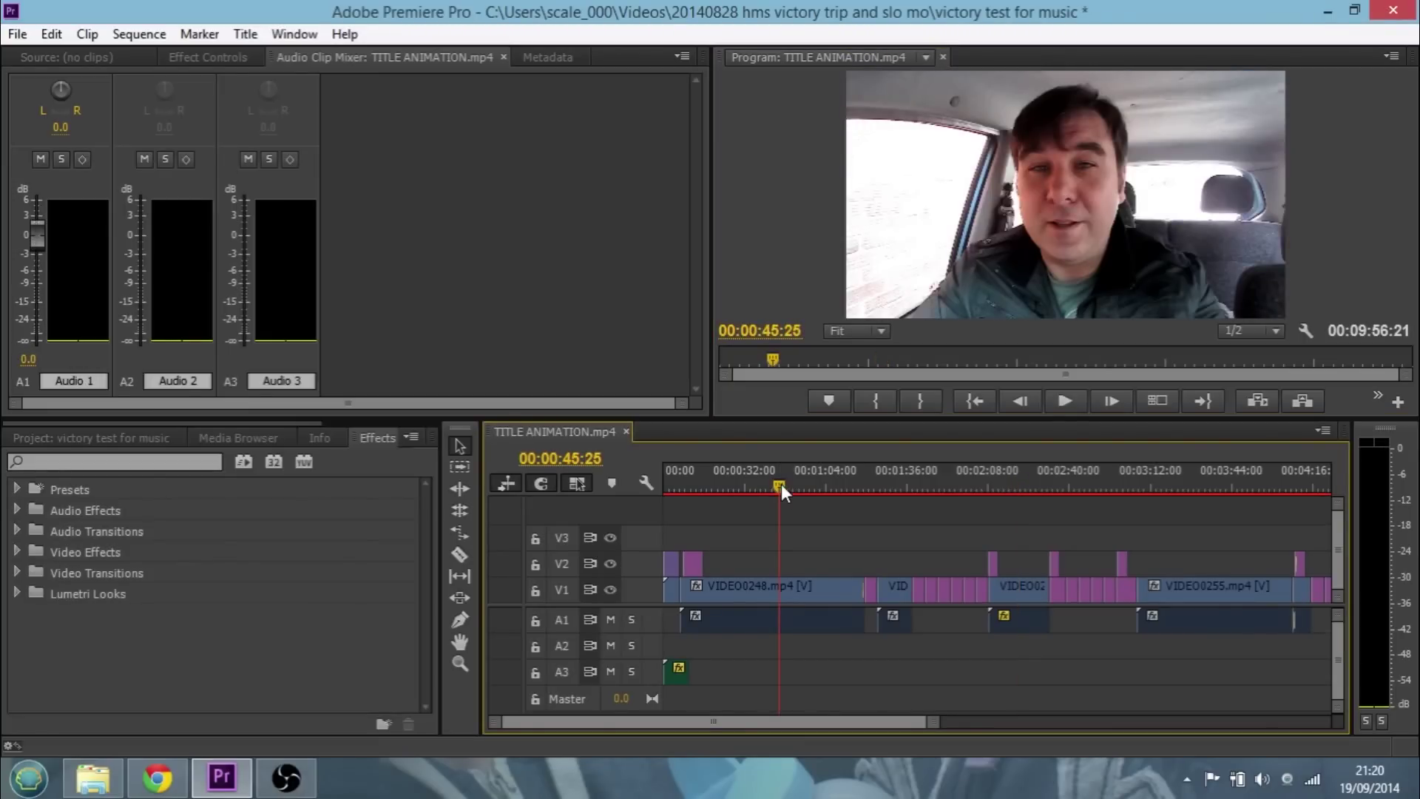
{"action": "left_click", "coordinate": [890, 485]}
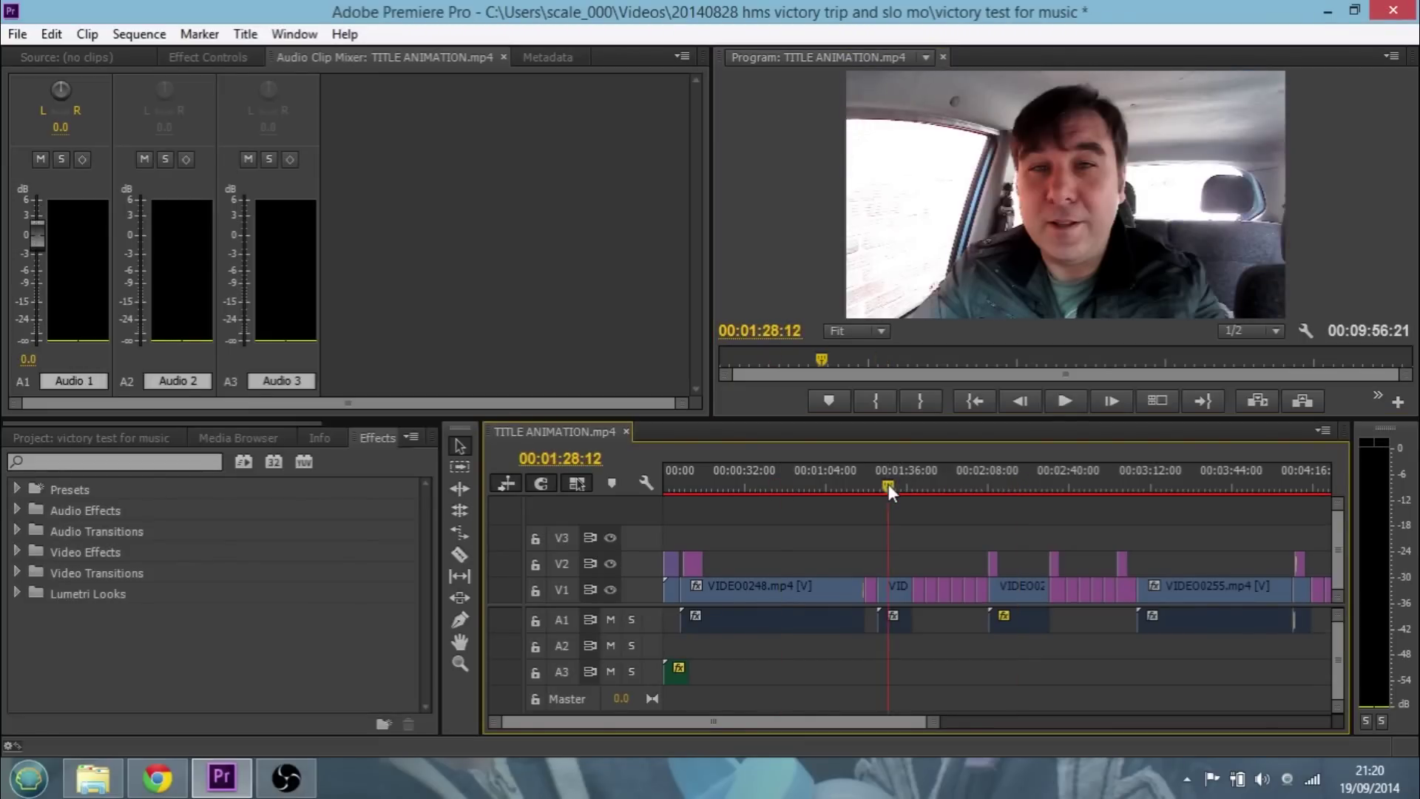
{"action": "left_click", "coordinate": [935, 486]}
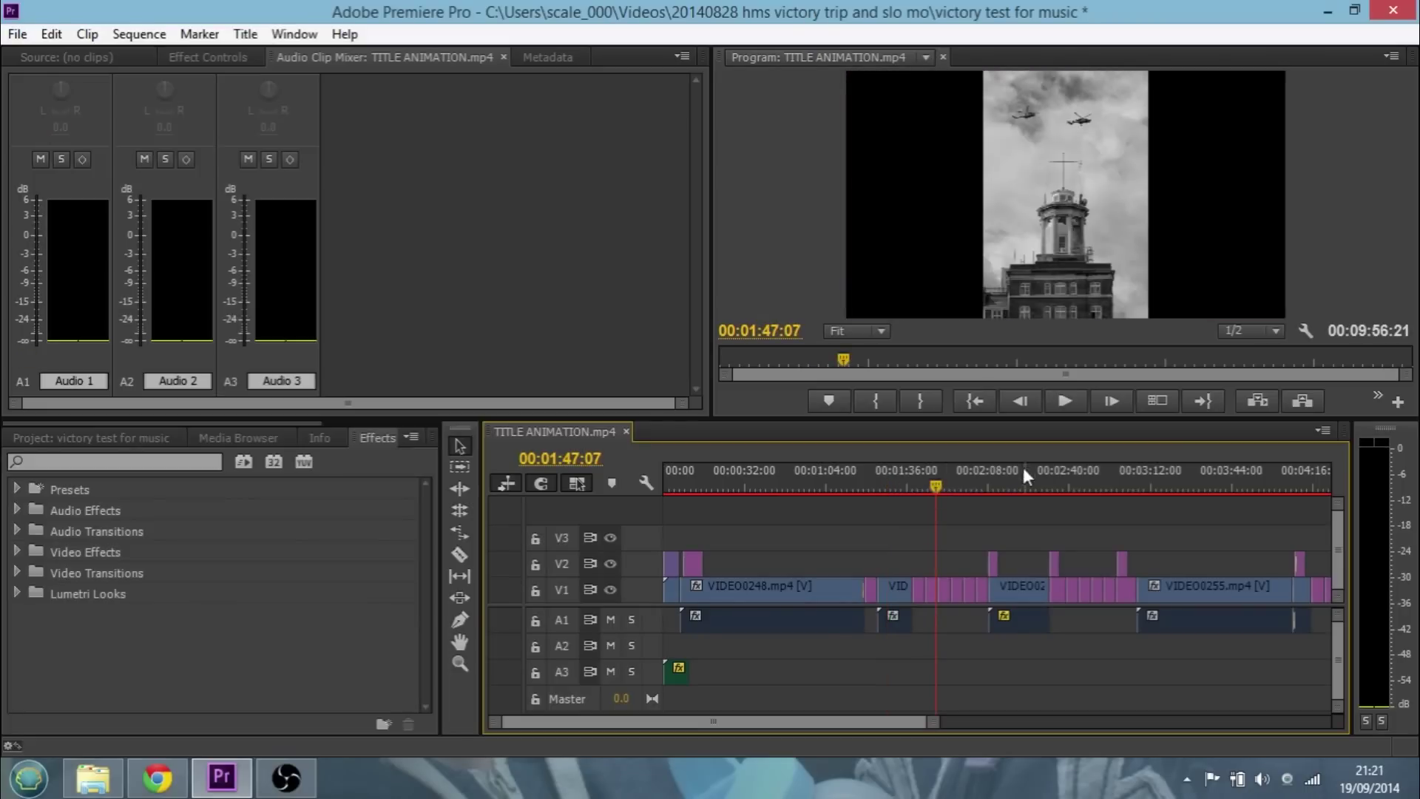
{"action": "left_click", "coordinate": [1011, 485]}
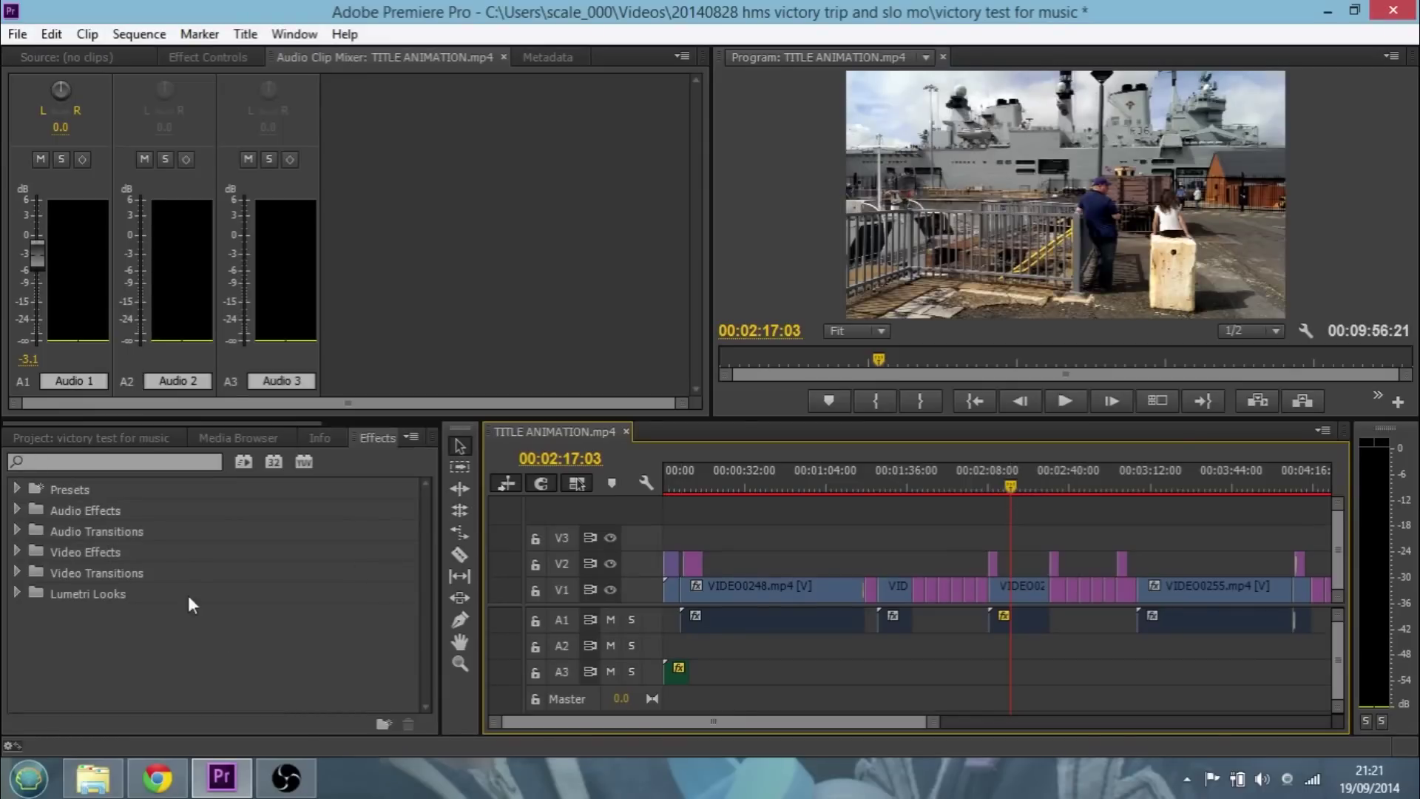
Step: Show the Project media bin, scroll through it, and open the project folder in File Explorer
{"action": "left_click", "coordinate": [135, 436]}
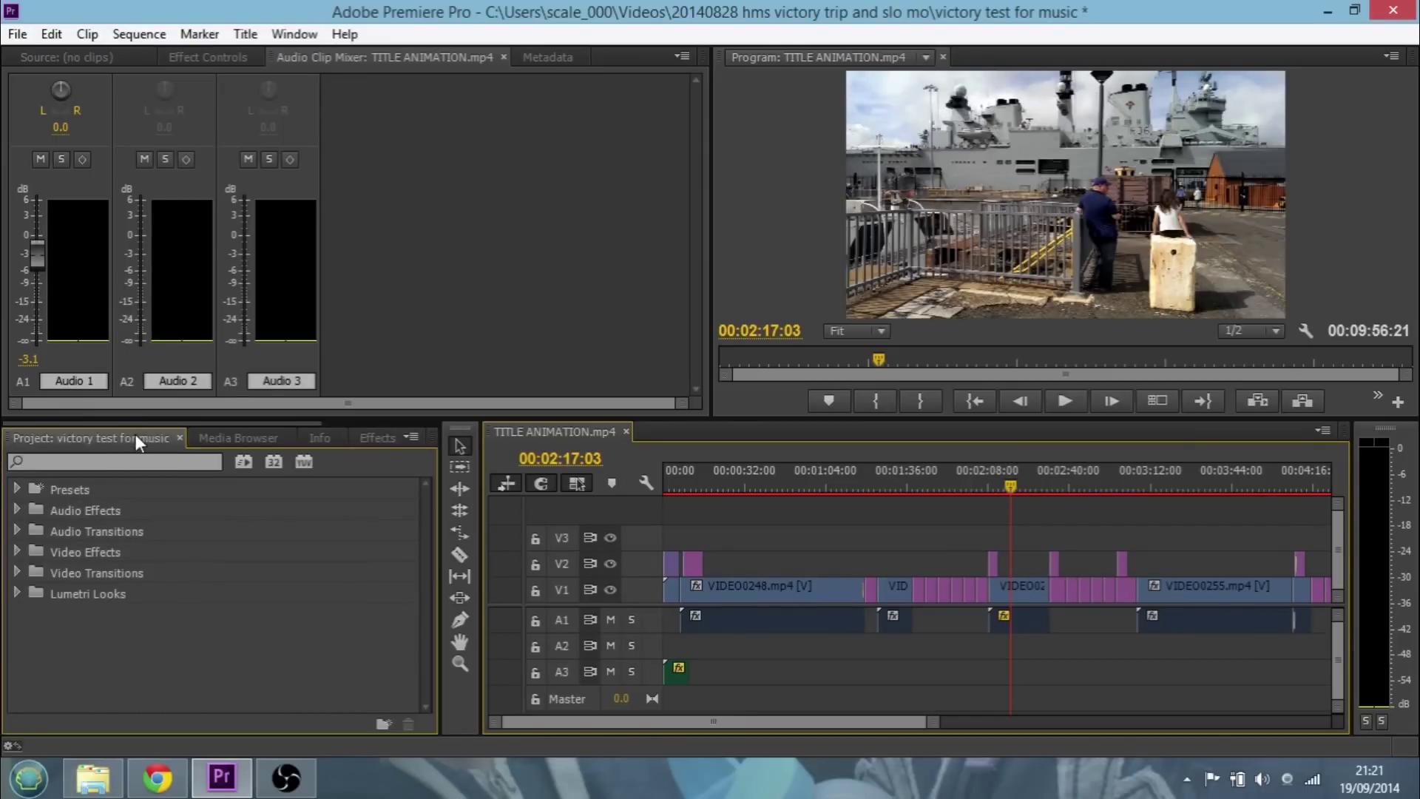
{"action": "left_click_drag", "start_coordinate": [424, 536], "coordinate": [425, 697]}
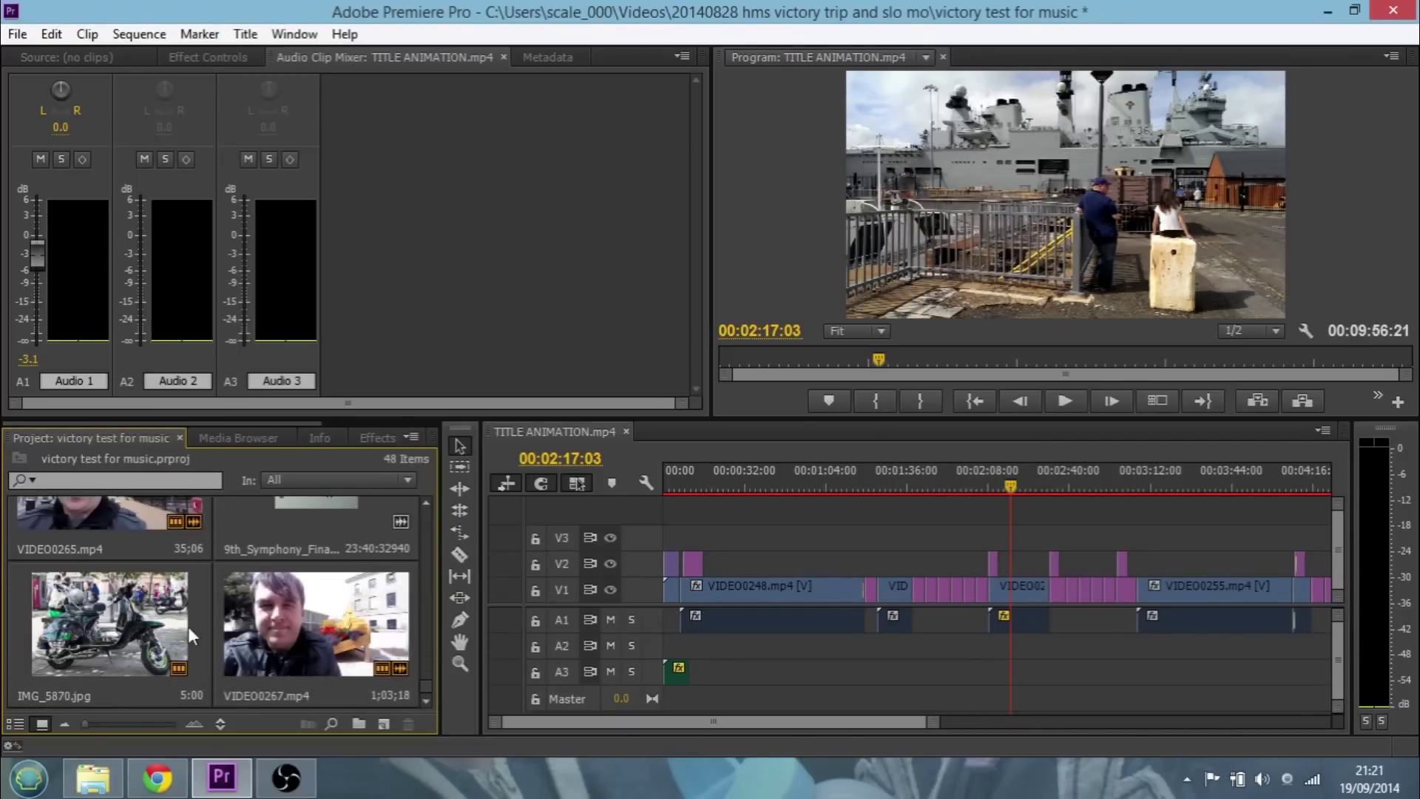
{"action": "left_click", "coordinate": [93, 776]}
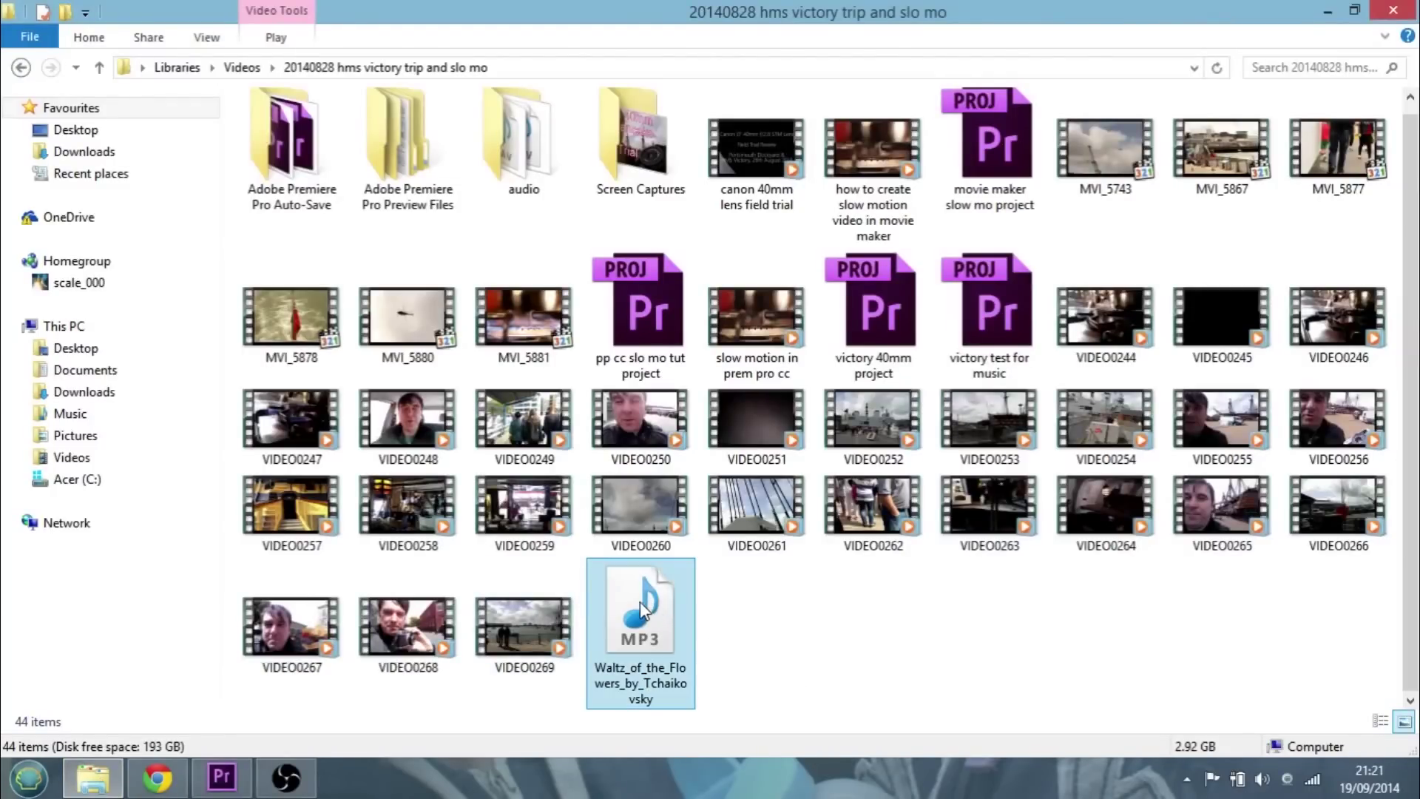
Step: Drag Waltz_of_the_Flowers_by_Tchaikovsky.mp3 from File Explorer into the Premiere Project bin
{"action": "left_click_drag", "start_coordinate": [640, 610], "coordinate": [237, 673]}
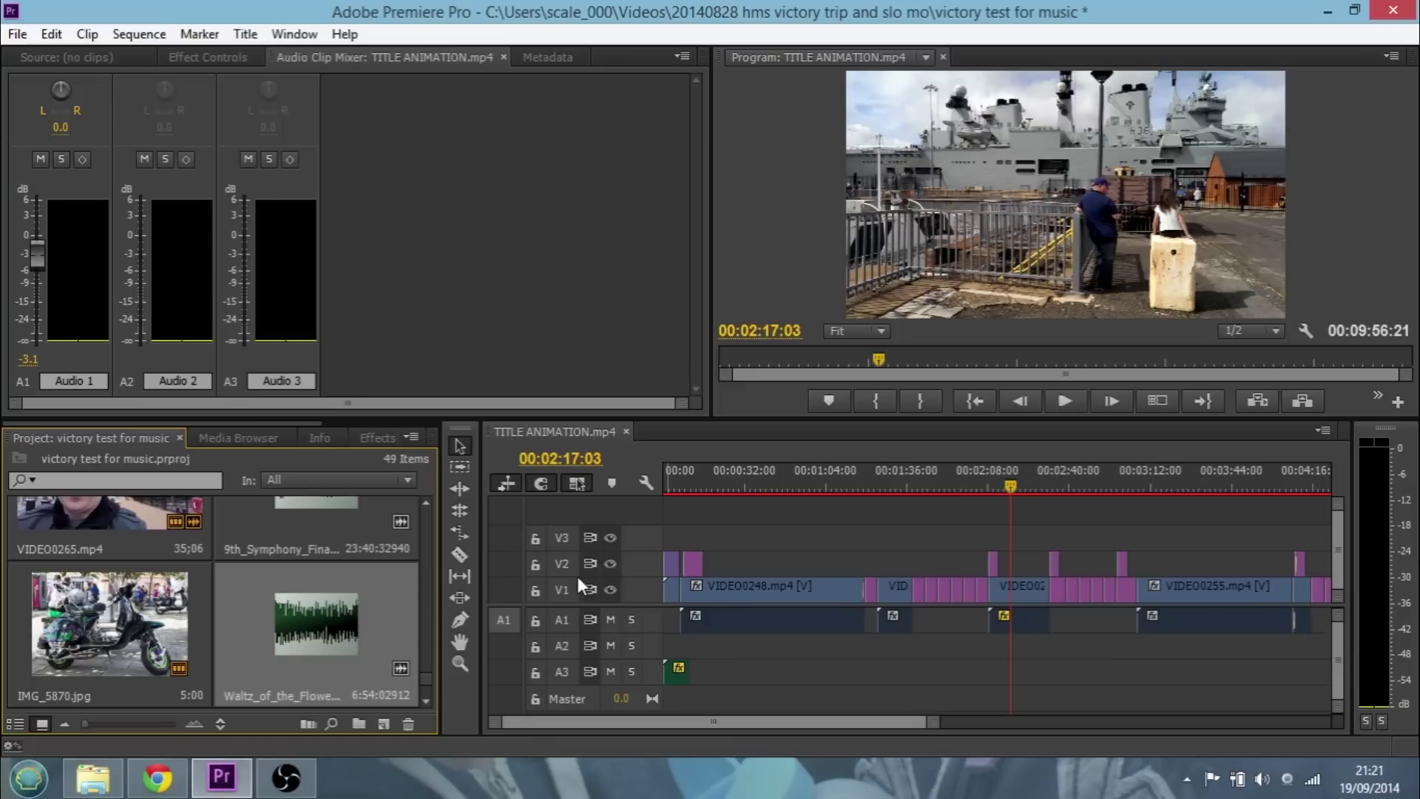
{"action": "left_click", "coordinate": [753, 592]}
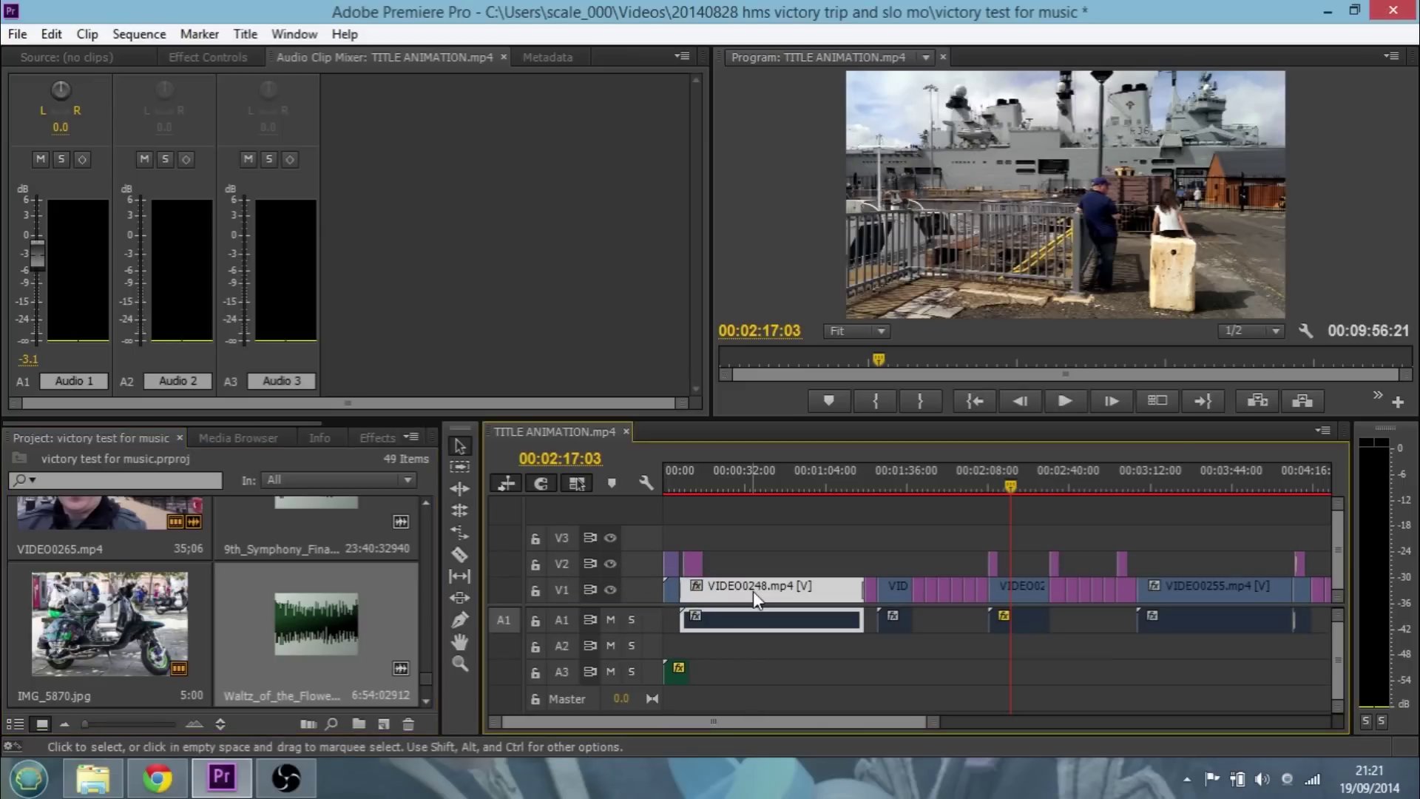
{"action": "left_click", "coordinate": [902, 589]}
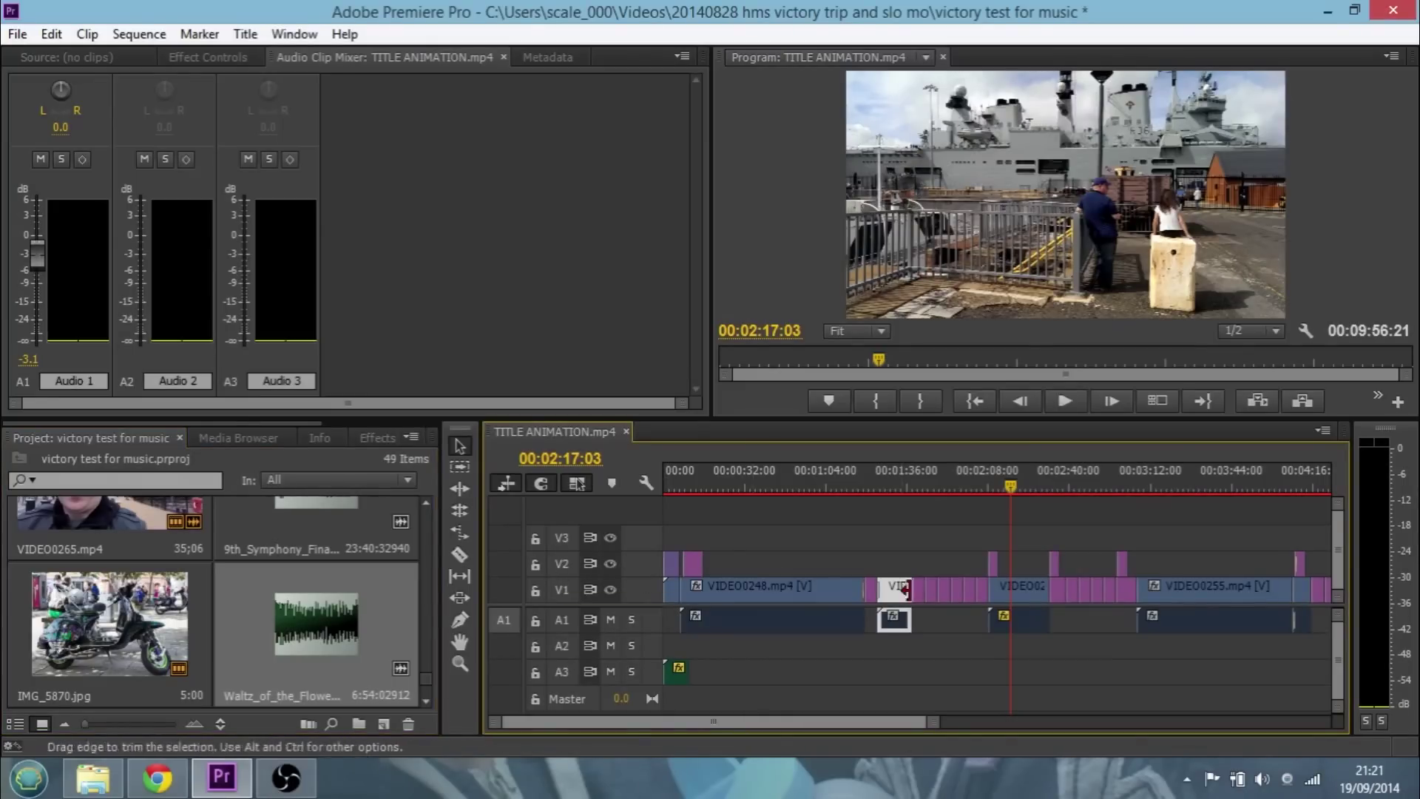
{"action": "left_click", "coordinate": [820, 589]}
{"action": "left_click", "coordinate": [694, 560]}
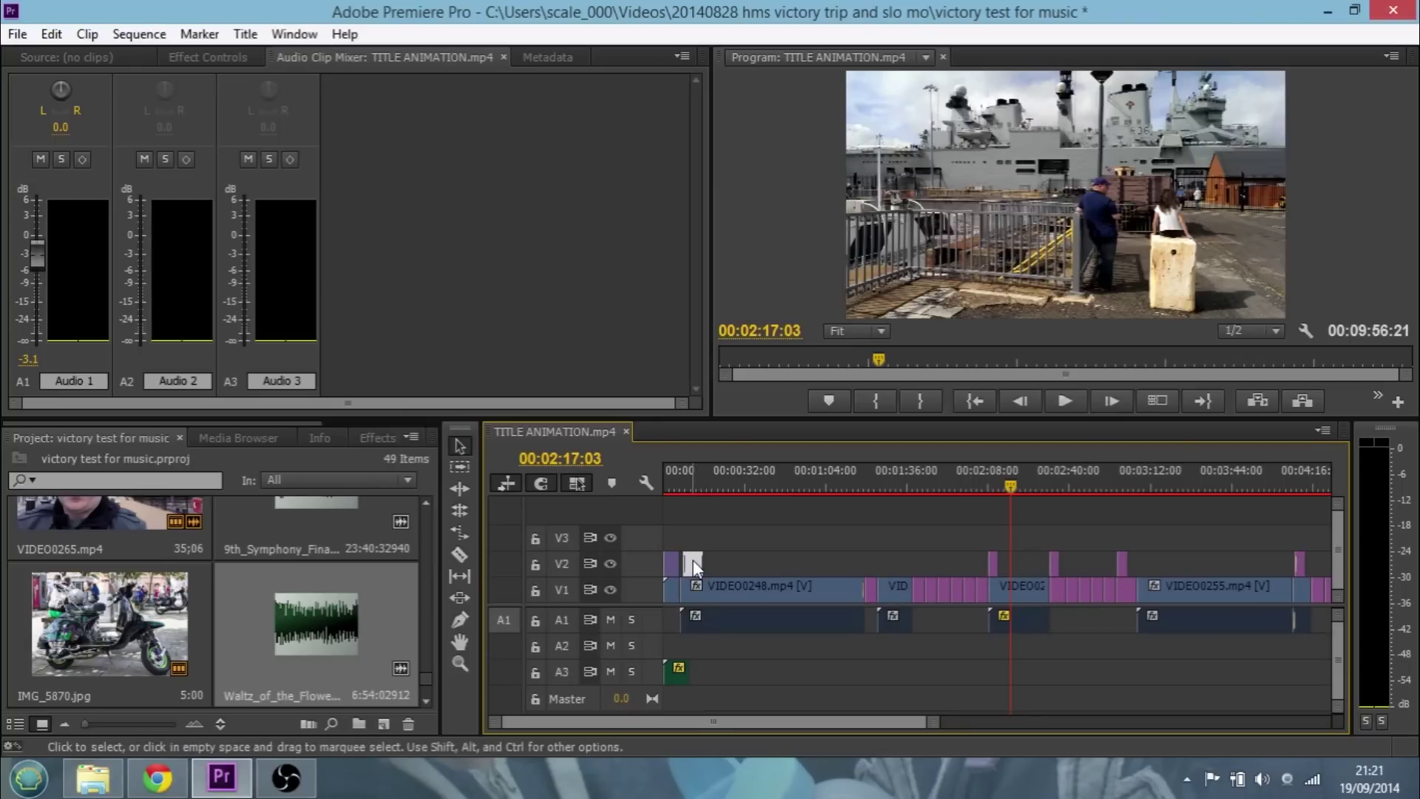
{"action": "left_click", "coordinate": [698, 482]}
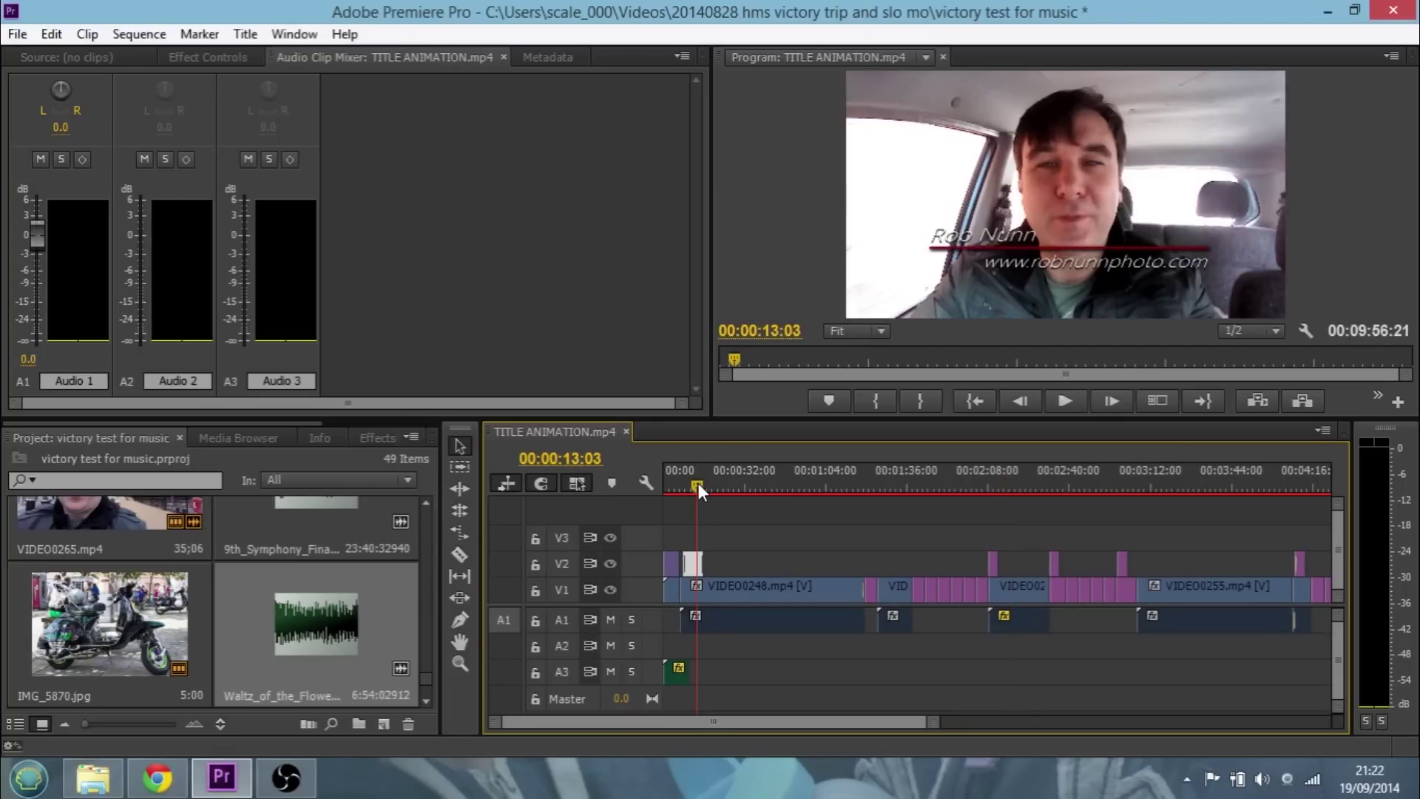
{"action": "left_click", "coordinate": [672, 562]}
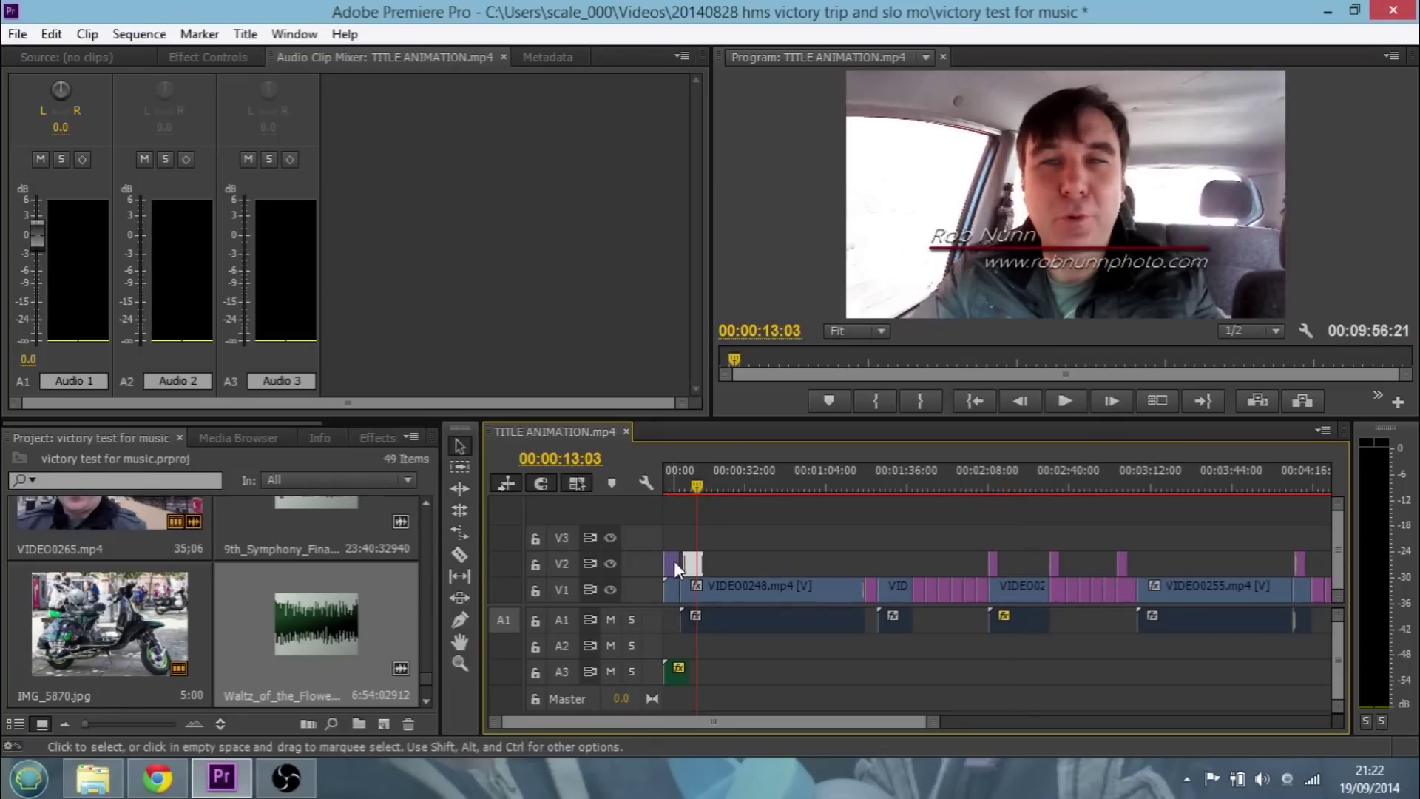
{"action": "left_click", "coordinate": [675, 483]}
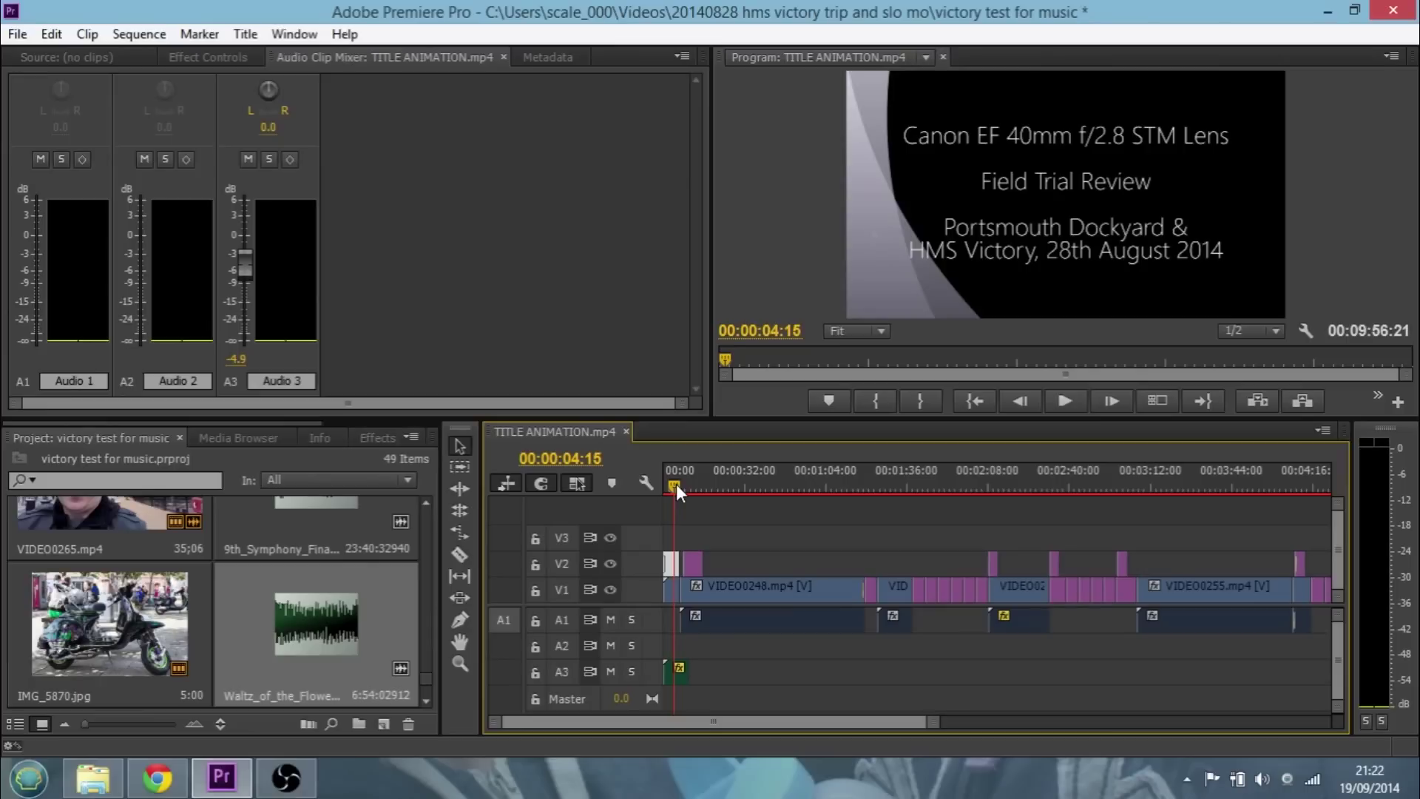
{"action": "left_click", "coordinate": [722, 621]}
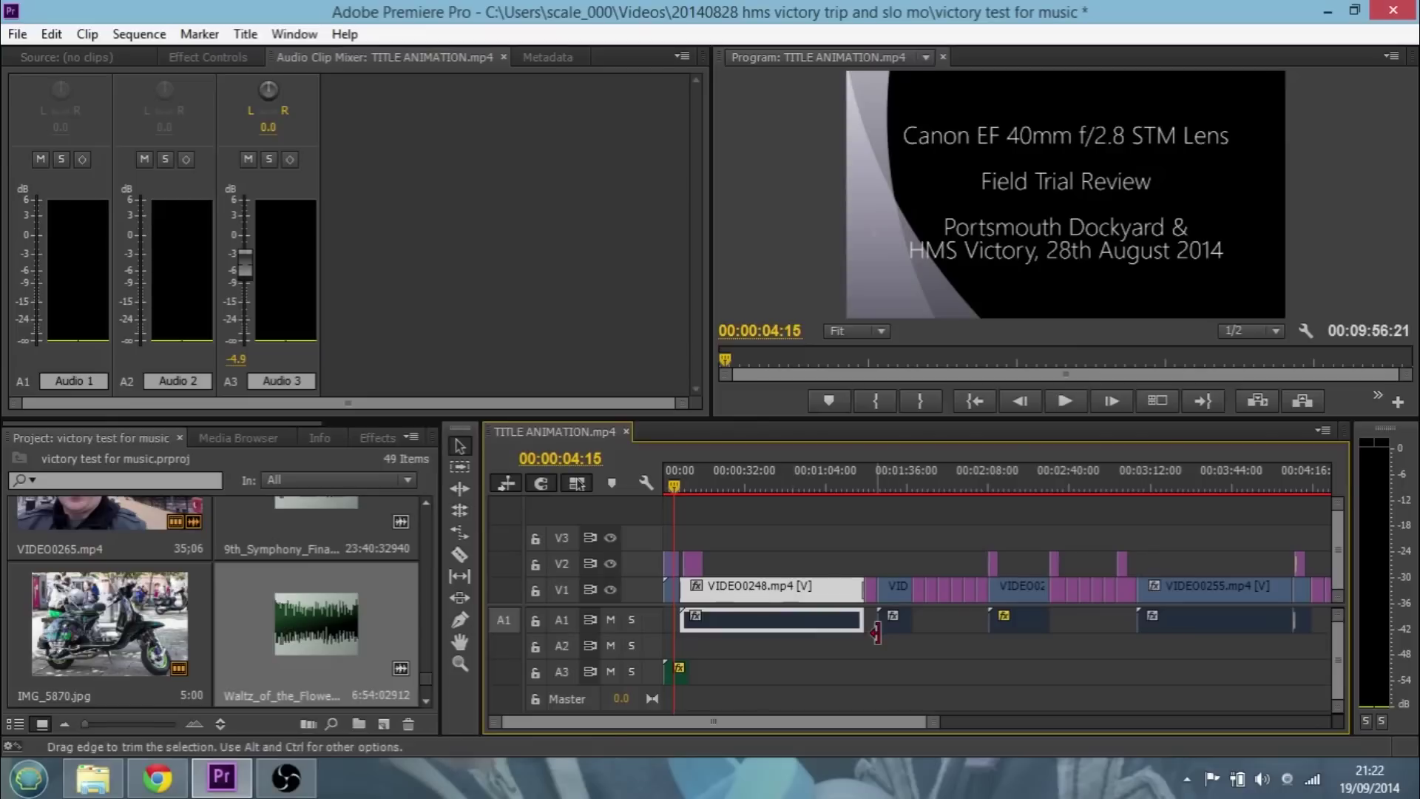
{"action": "left_click", "coordinate": [896, 622]}
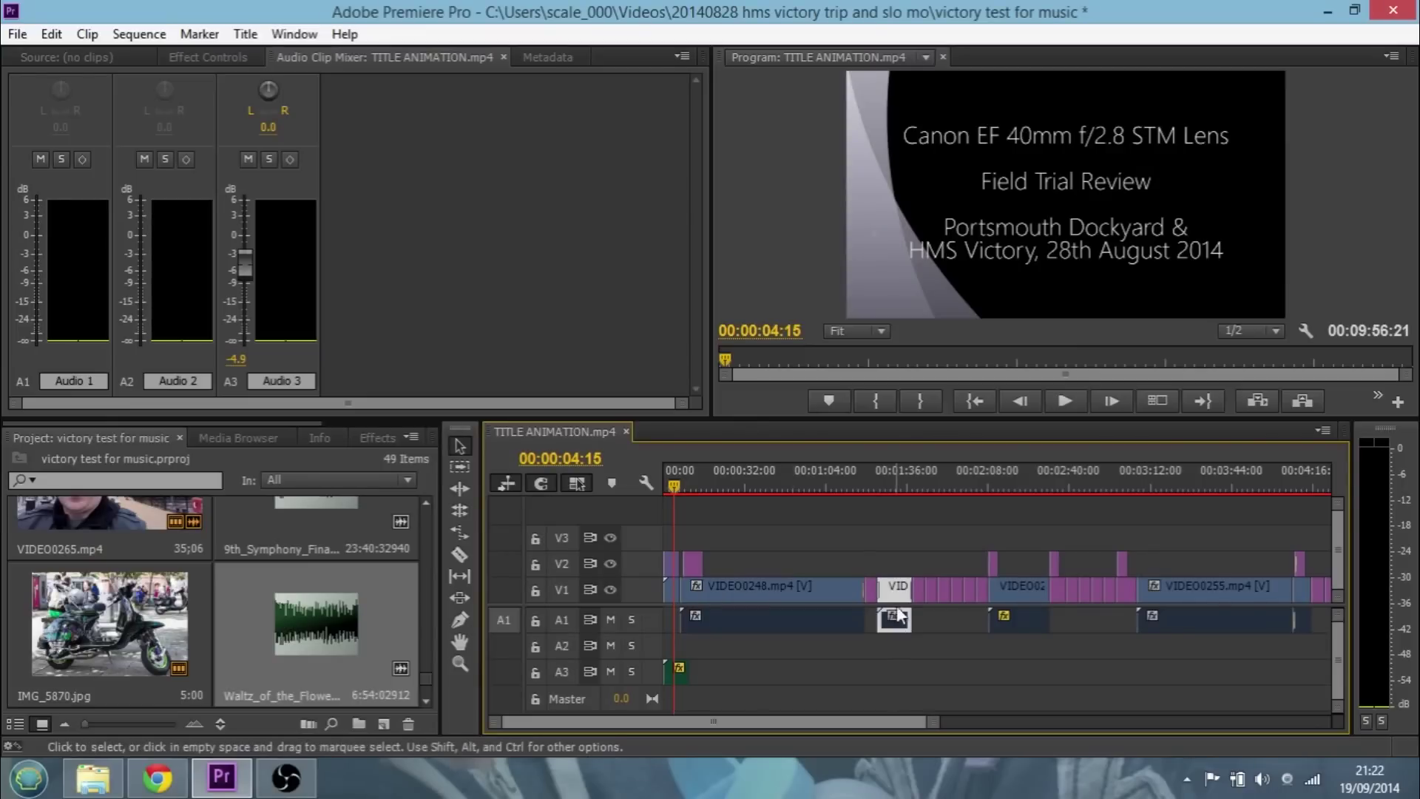
{"action": "left_click", "coordinate": [1028, 587]}
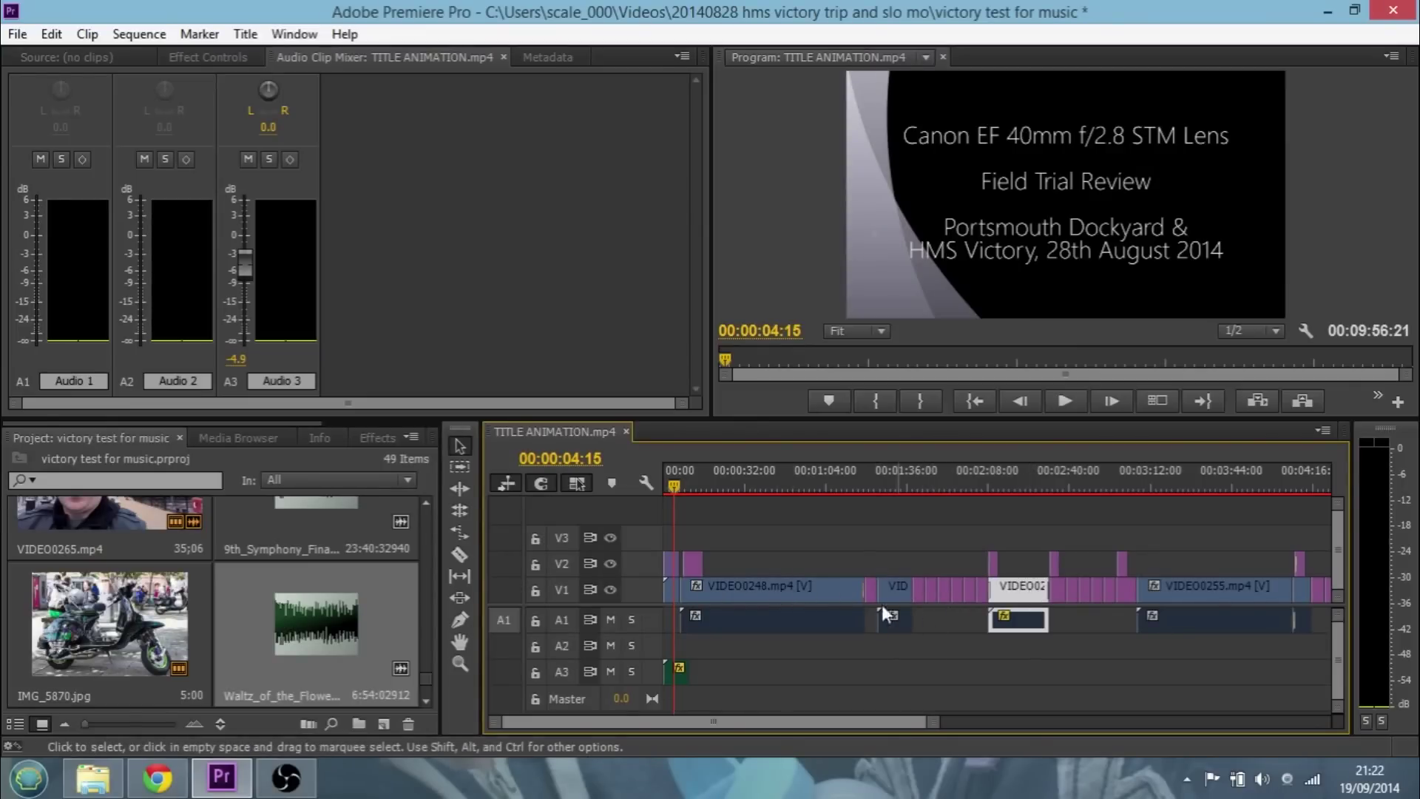
{"action": "left_click", "coordinate": [677, 671]}
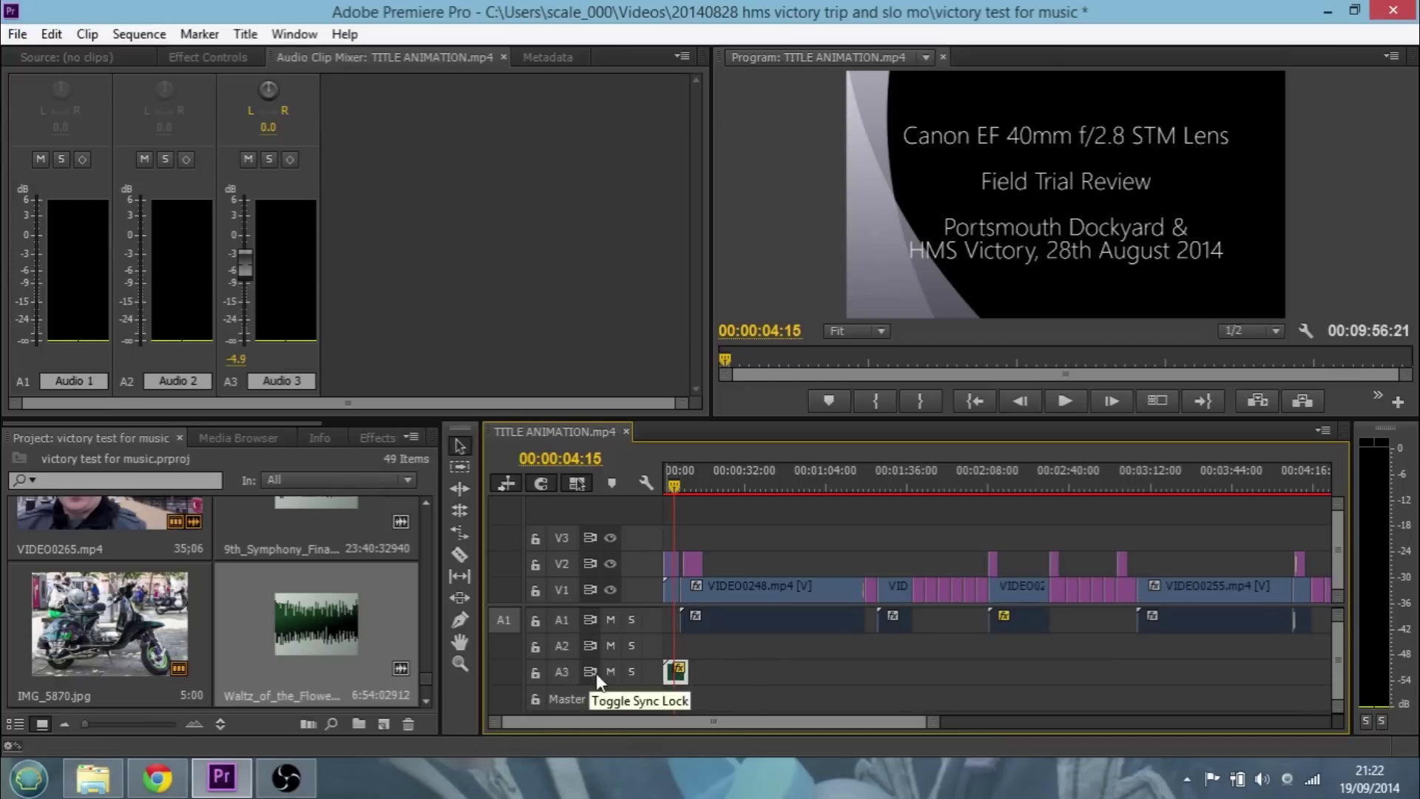
{"action": "left_click_drag", "start_coordinate": [676, 485], "coordinate": [667, 485]}
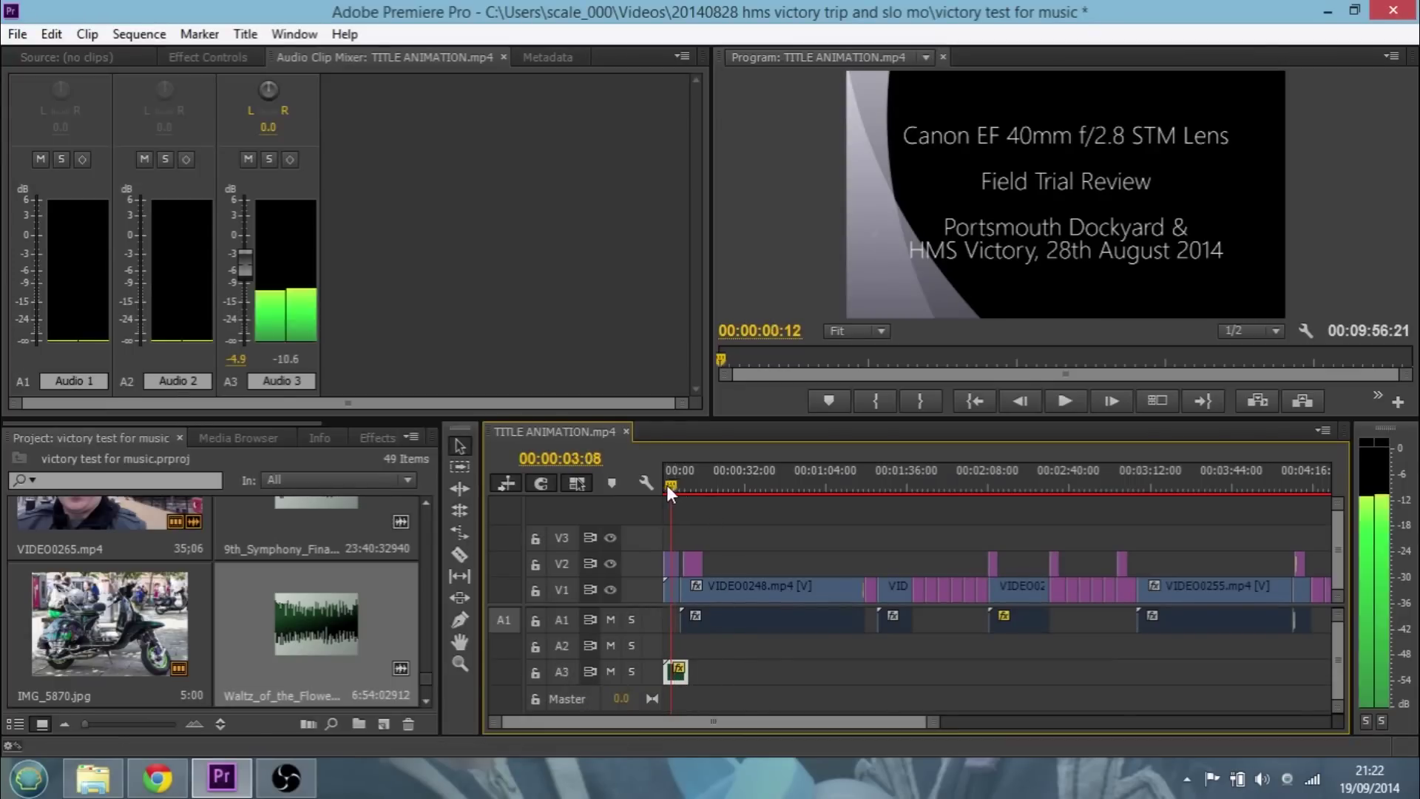
{"action": "left_click", "coordinate": [1061, 402]}
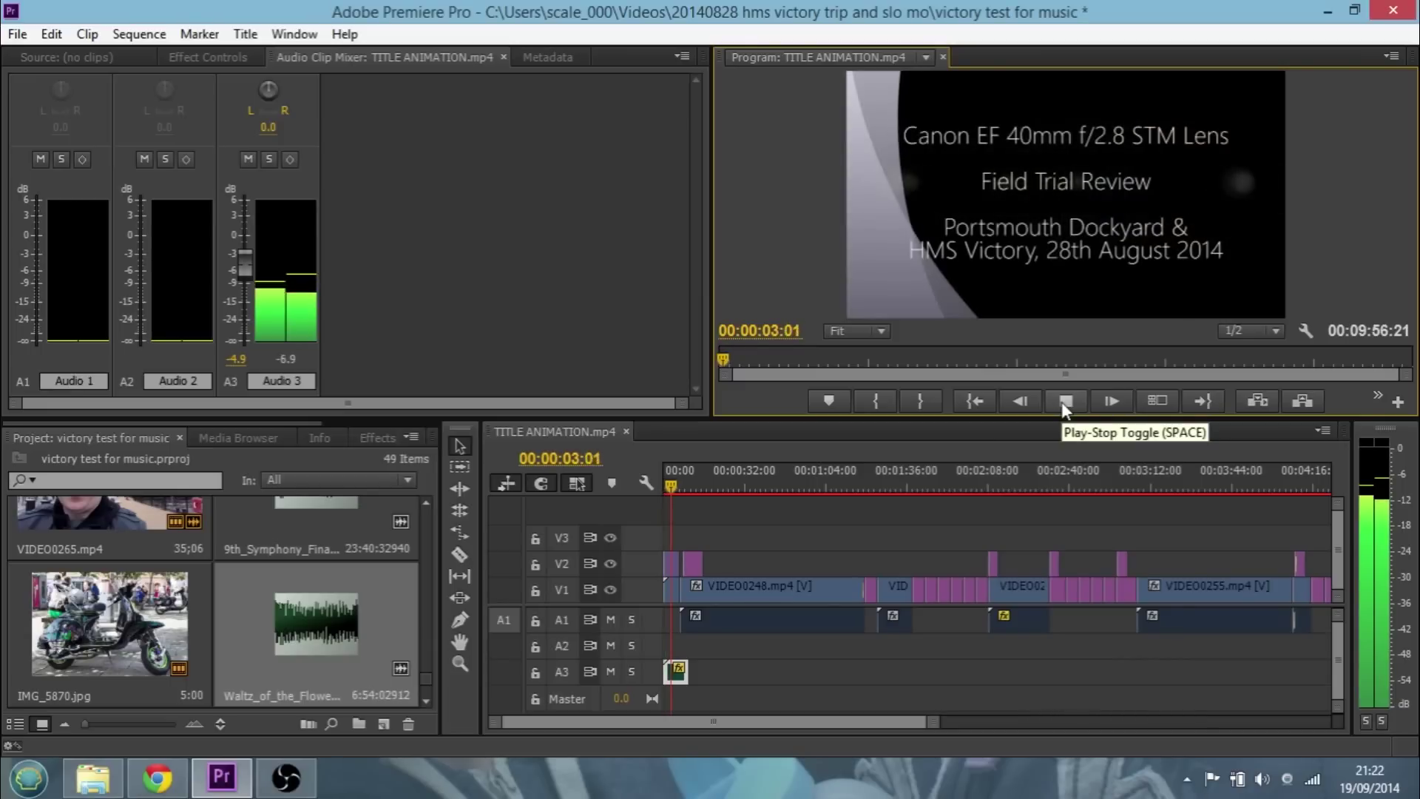
{"action": "left_click", "coordinate": [1061, 401]}
{"action": "left_click_drag", "start_coordinate": [725, 720], "coordinate": [914, 711]}
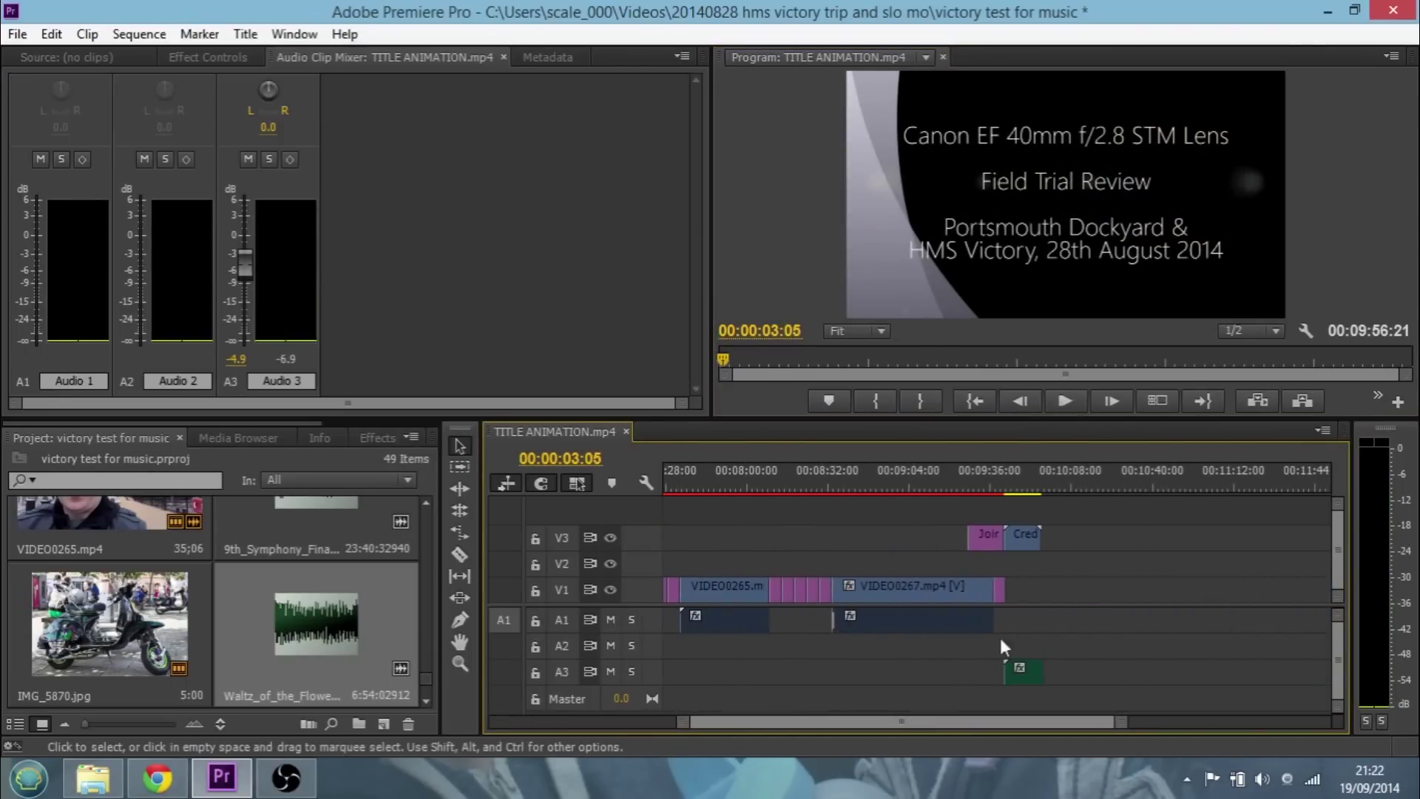
{"action": "left_click", "coordinate": [1005, 486]}
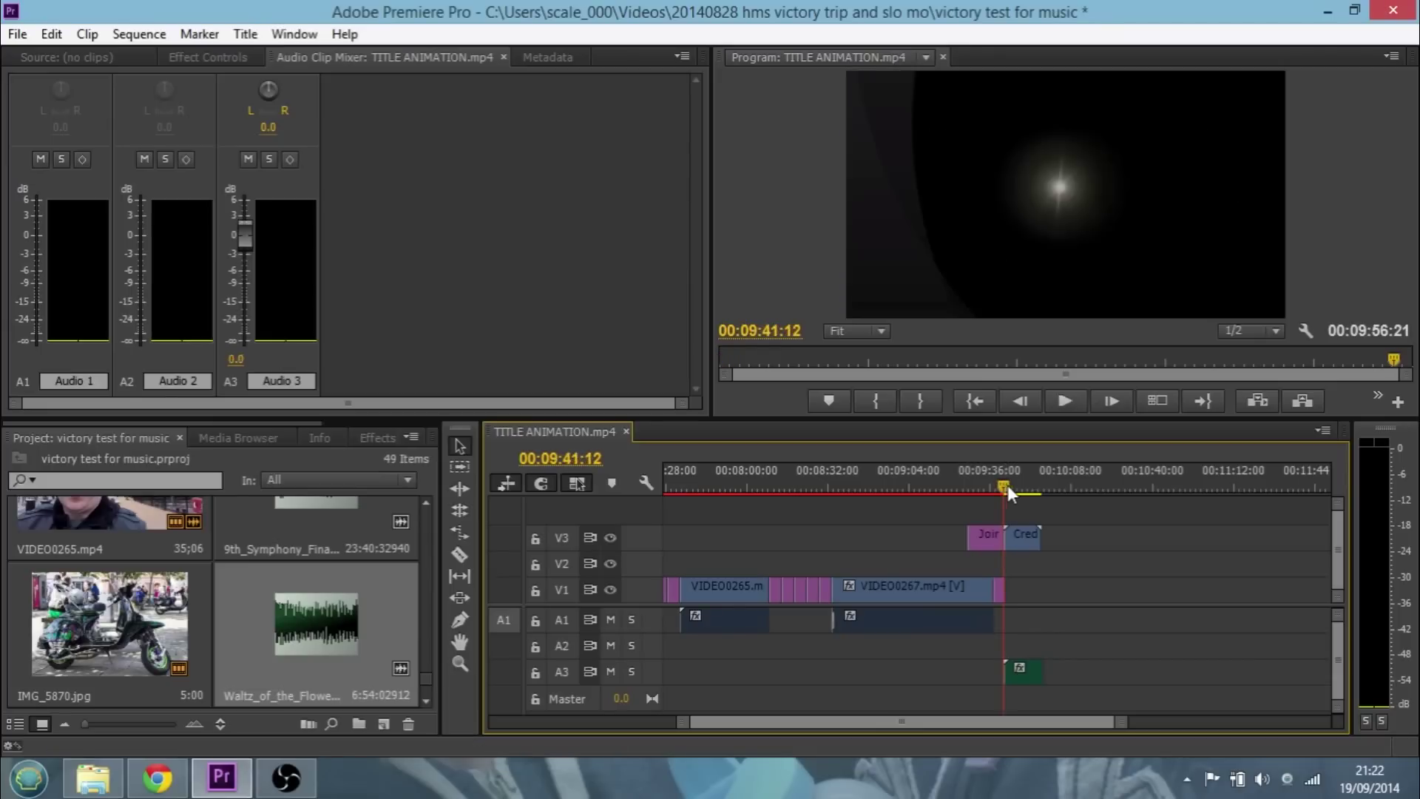
{"action": "left_click", "coordinate": [1069, 401]}
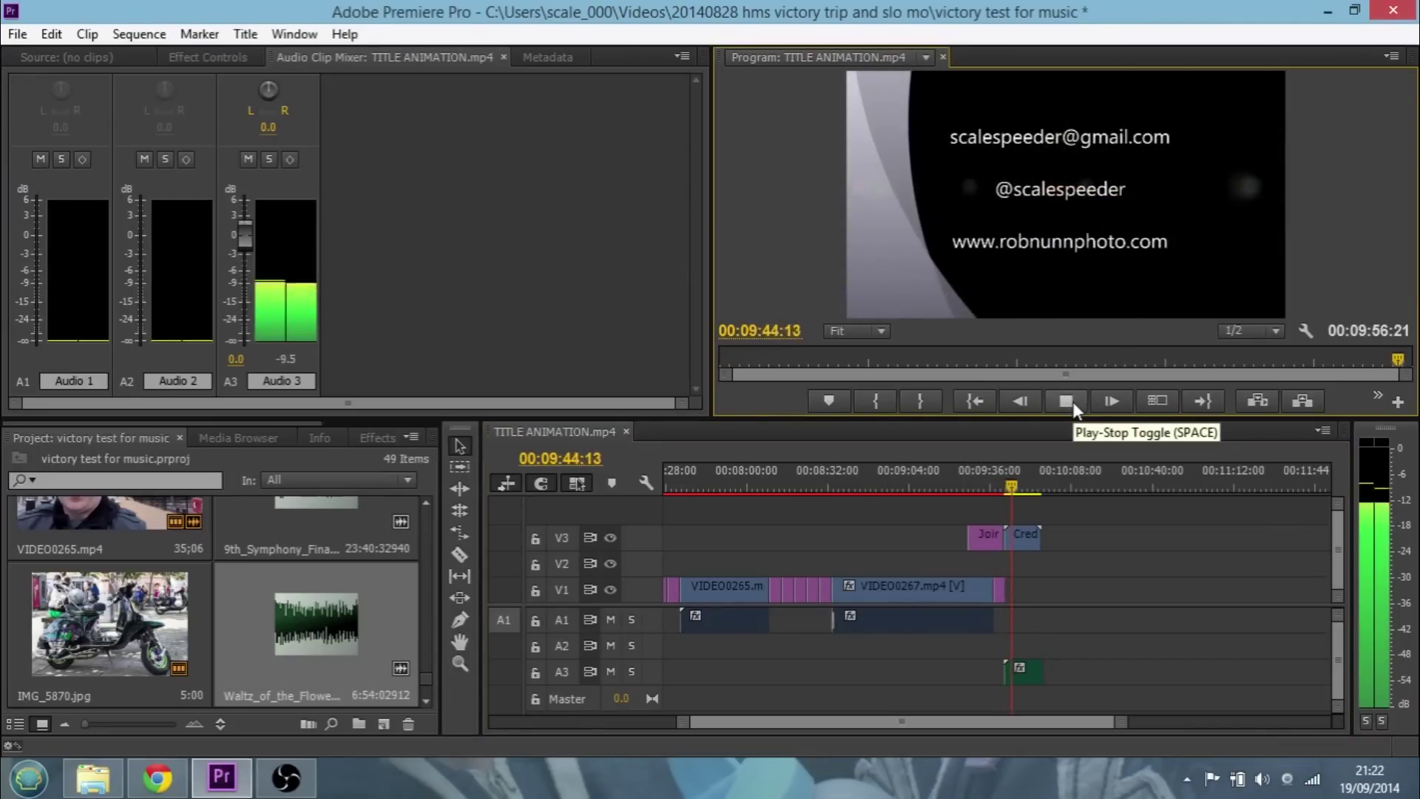
{"action": "left_click", "coordinate": [1072, 402]}
{"action": "left_click_drag", "start_coordinate": [864, 718], "coordinate": [568, 717]}
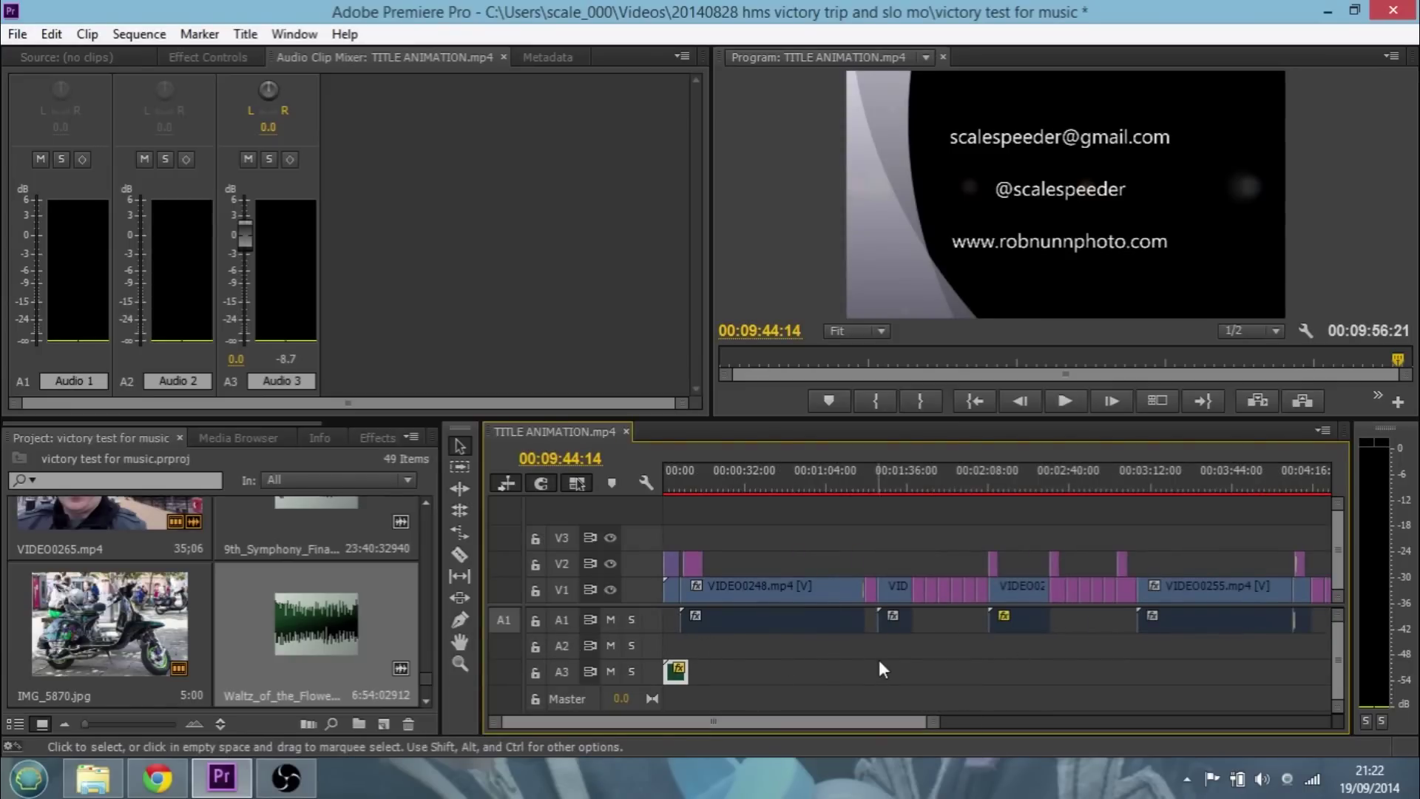
Step: Move the small fx clip up to A2 and place the Waltz MP3 along track A2
{"action": "mouse_move", "coordinate": [671, 671]}
{"action": "left_mouse_down"}
{"action": "mouse_move", "coordinate": [673, 652]}
{"action": "mouse_move", "coordinate": [675, 671]}
{"action": "left_mouse_up"}
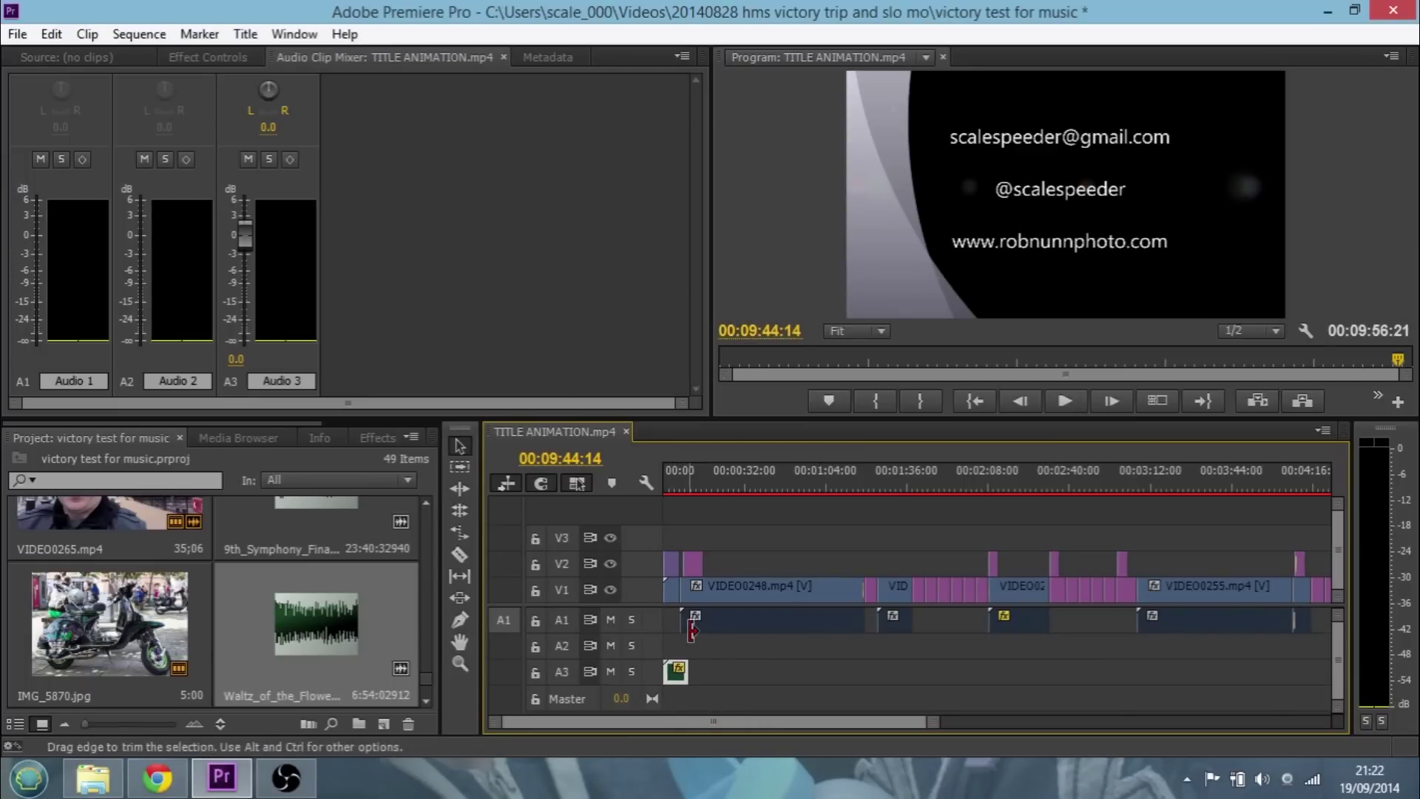
{"action": "left_click_drag", "start_coordinate": [327, 636], "coordinate": [694, 649]}
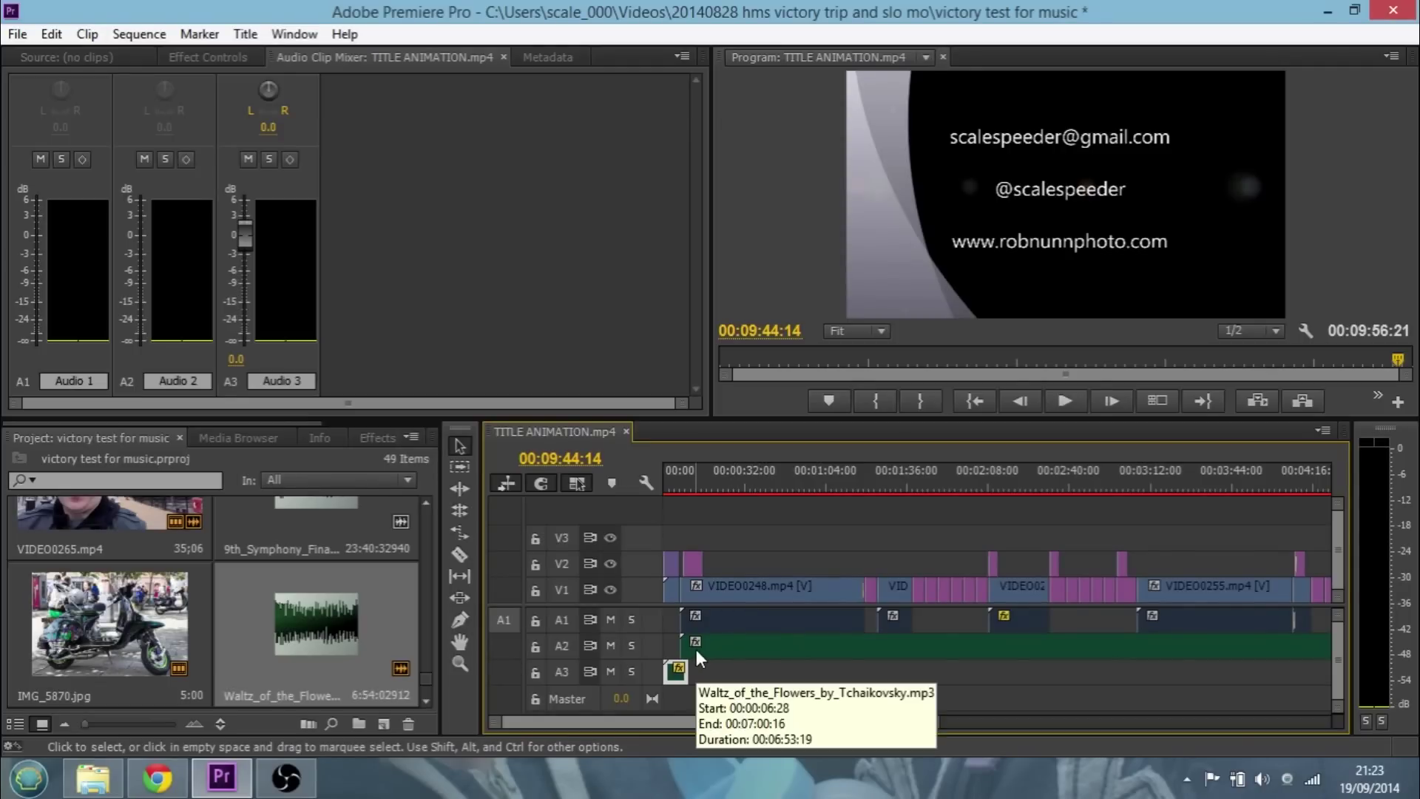
{"action": "left_click", "coordinate": [373, 438]}
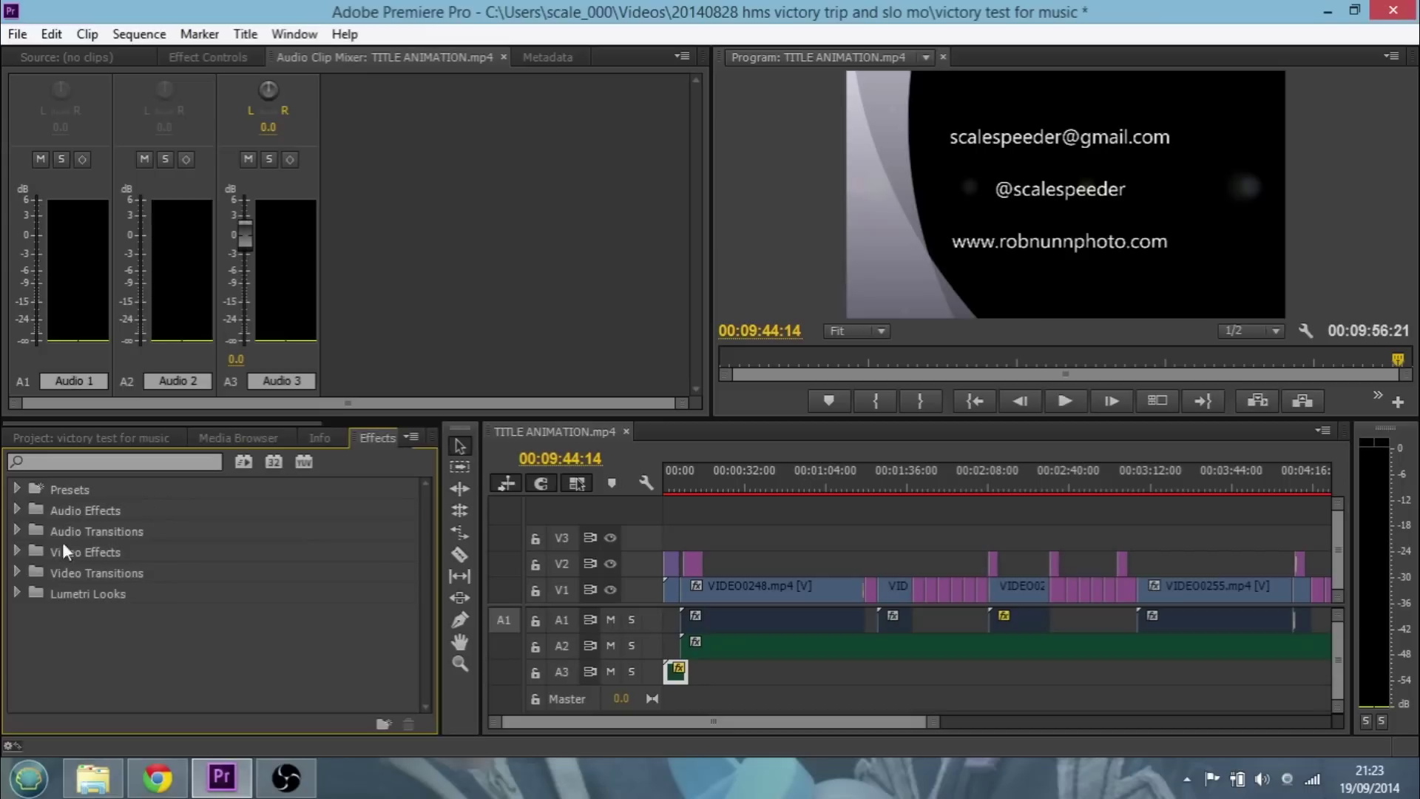
Step: Reveal the Audio Transitions > Crossfade types and put the playhead near the opening title
{"action": "left_click", "coordinate": [15, 531]}
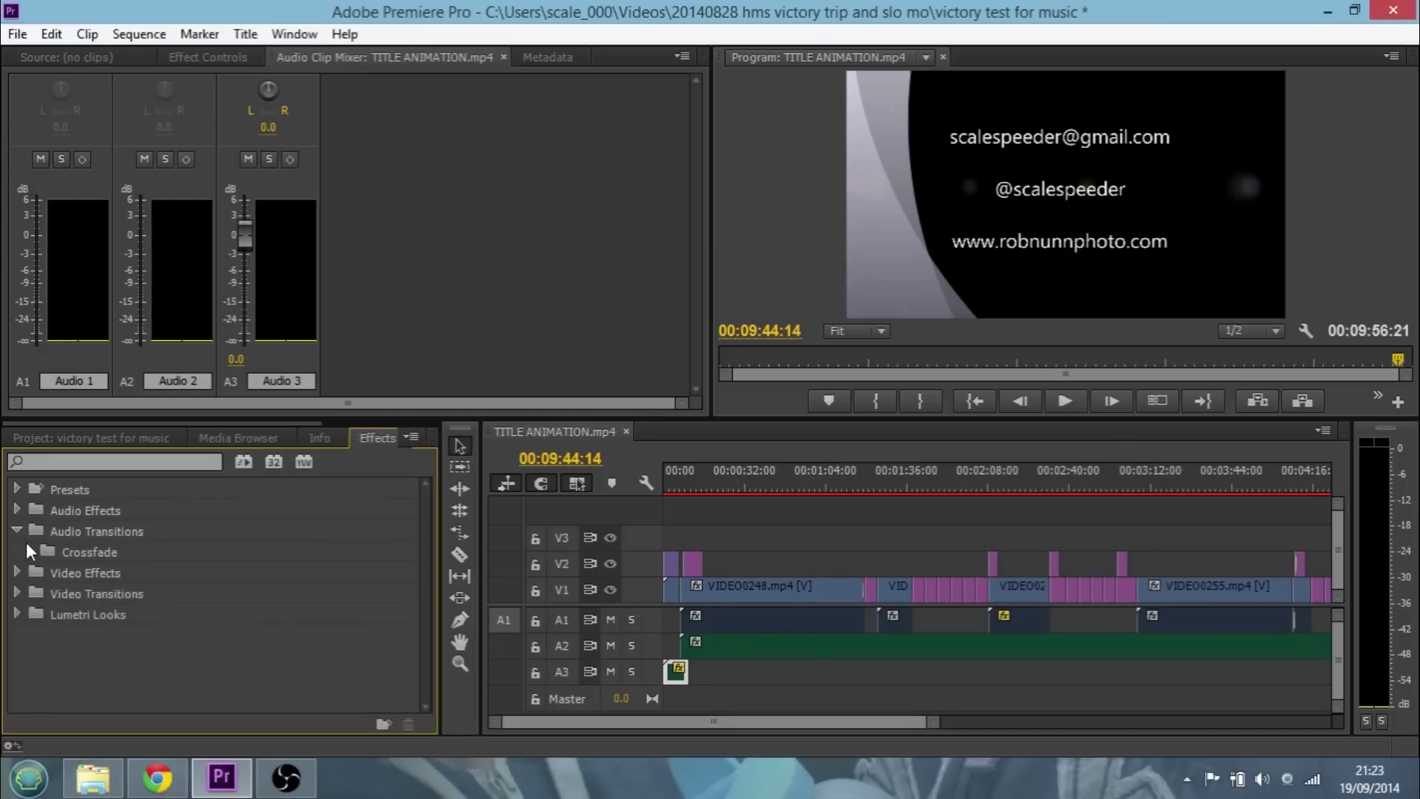
{"action": "left_click", "coordinate": [28, 551]}
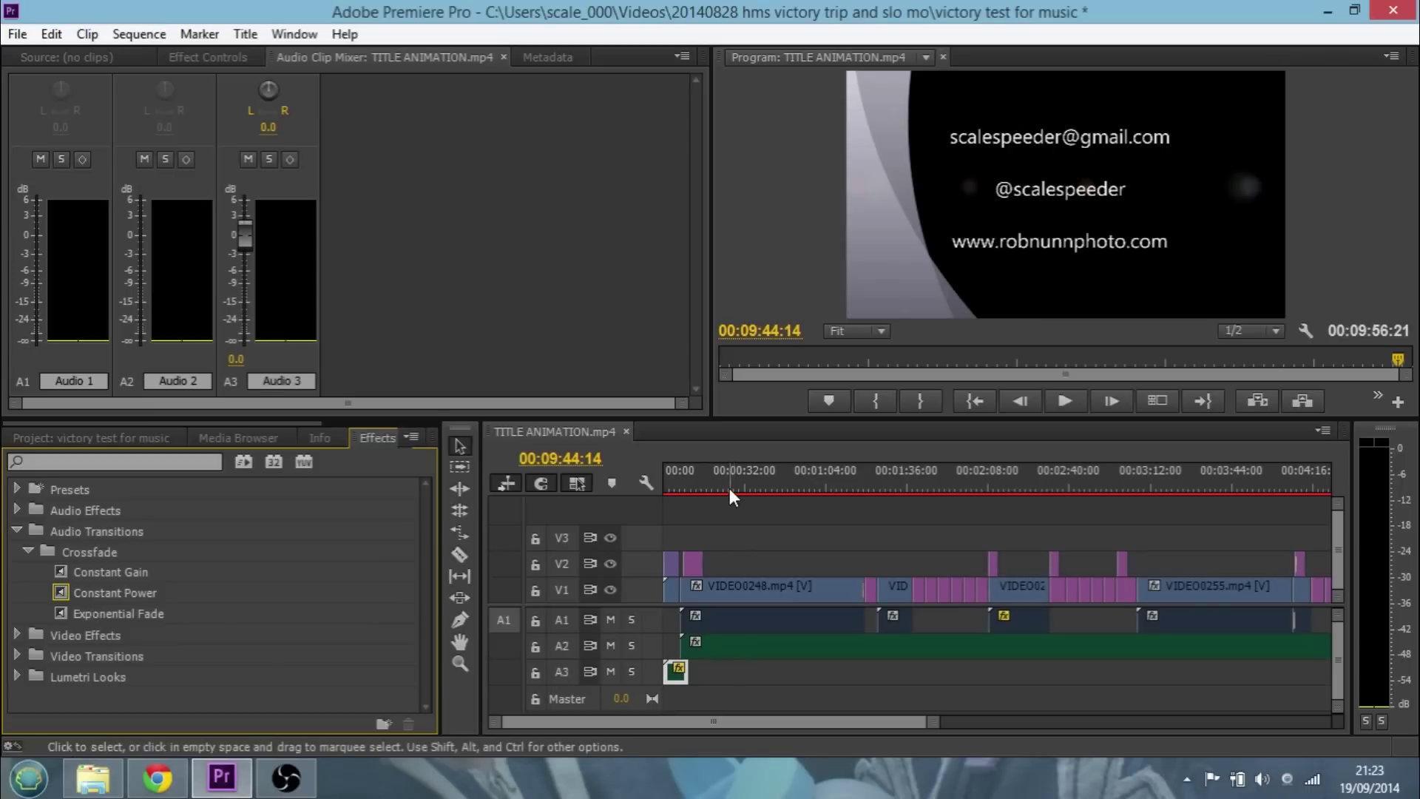
{"action": "left_click", "coordinate": [708, 485]}
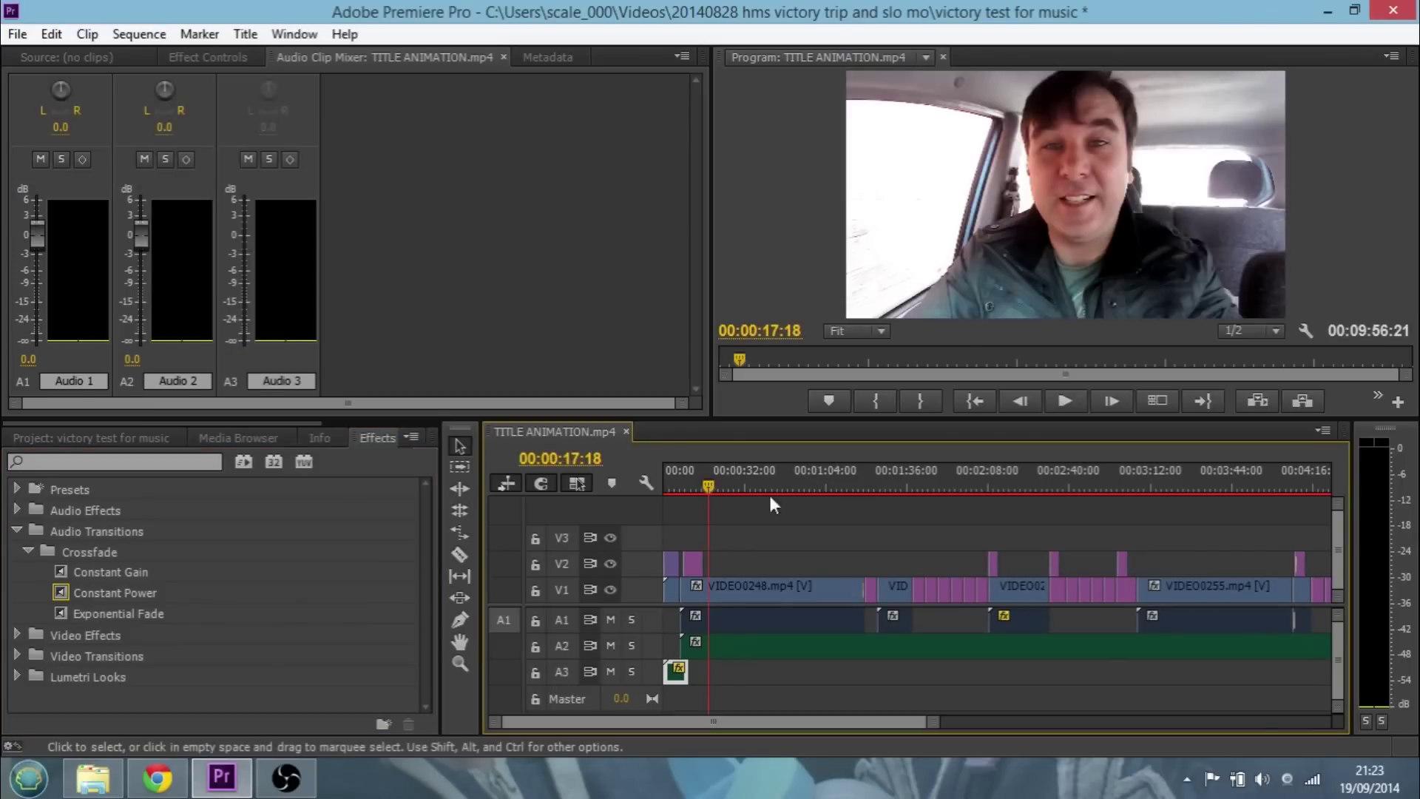
{"action": "left_click_drag", "start_coordinate": [711, 485], "coordinate": [671, 484]}
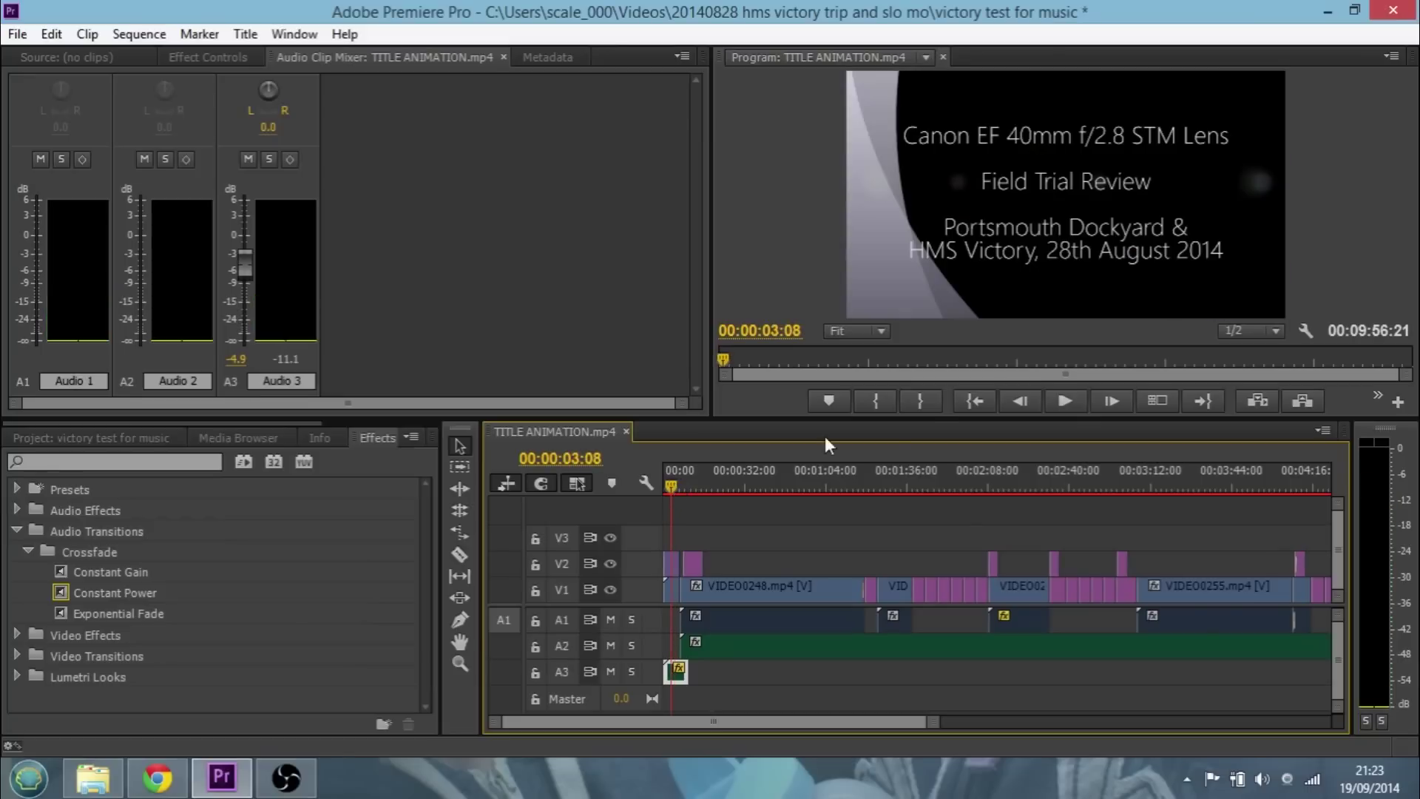
Step: Turn system volume to maximum, play to hear the waltz under dialogue, and select the A2 clip
{"action": "left_click", "coordinate": [1266, 782]}
{"action": "left_click_drag", "start_coordinate": [1265, 549], "coordinate": [1267, 520]}
{"action": "left_click", "coordinate": [1070, 397]}
{"action": "left_click", "coordinate": [1071, 403]}
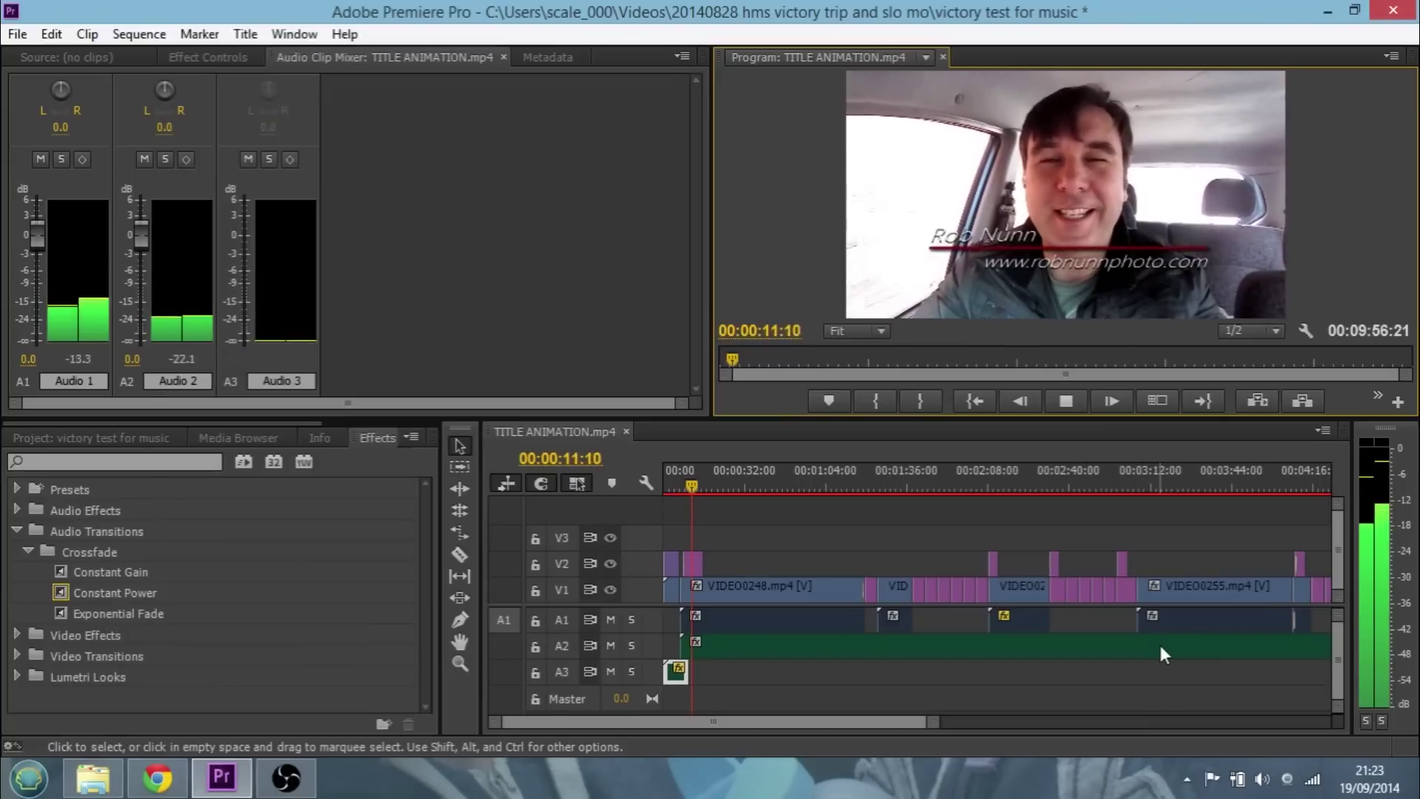
{"action": "left_click", "coordinate": [1068, 401]}
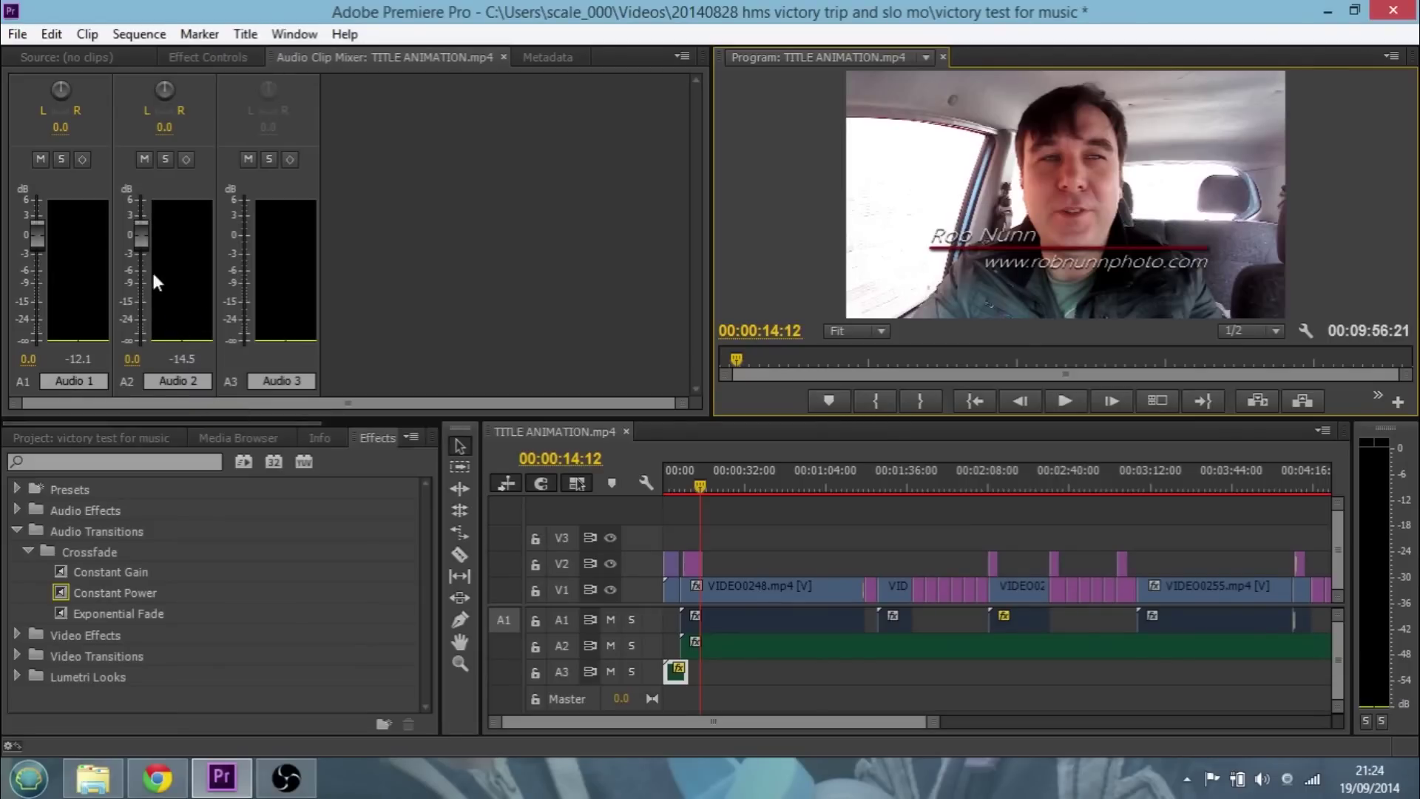
{"action": "left_click", "coordinate": [1070, 404]}
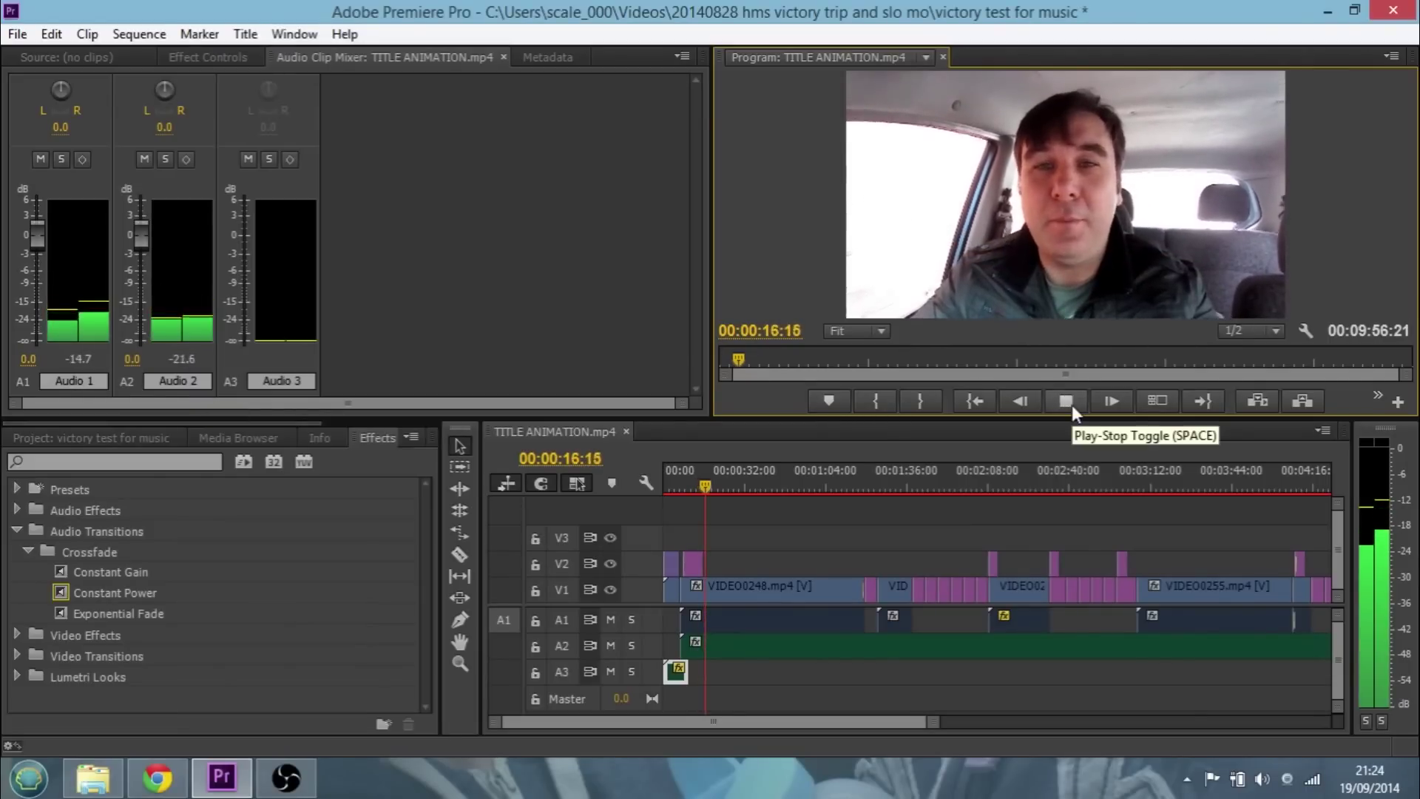
{"action": "left_click", "coordinate": [1072, 405]}
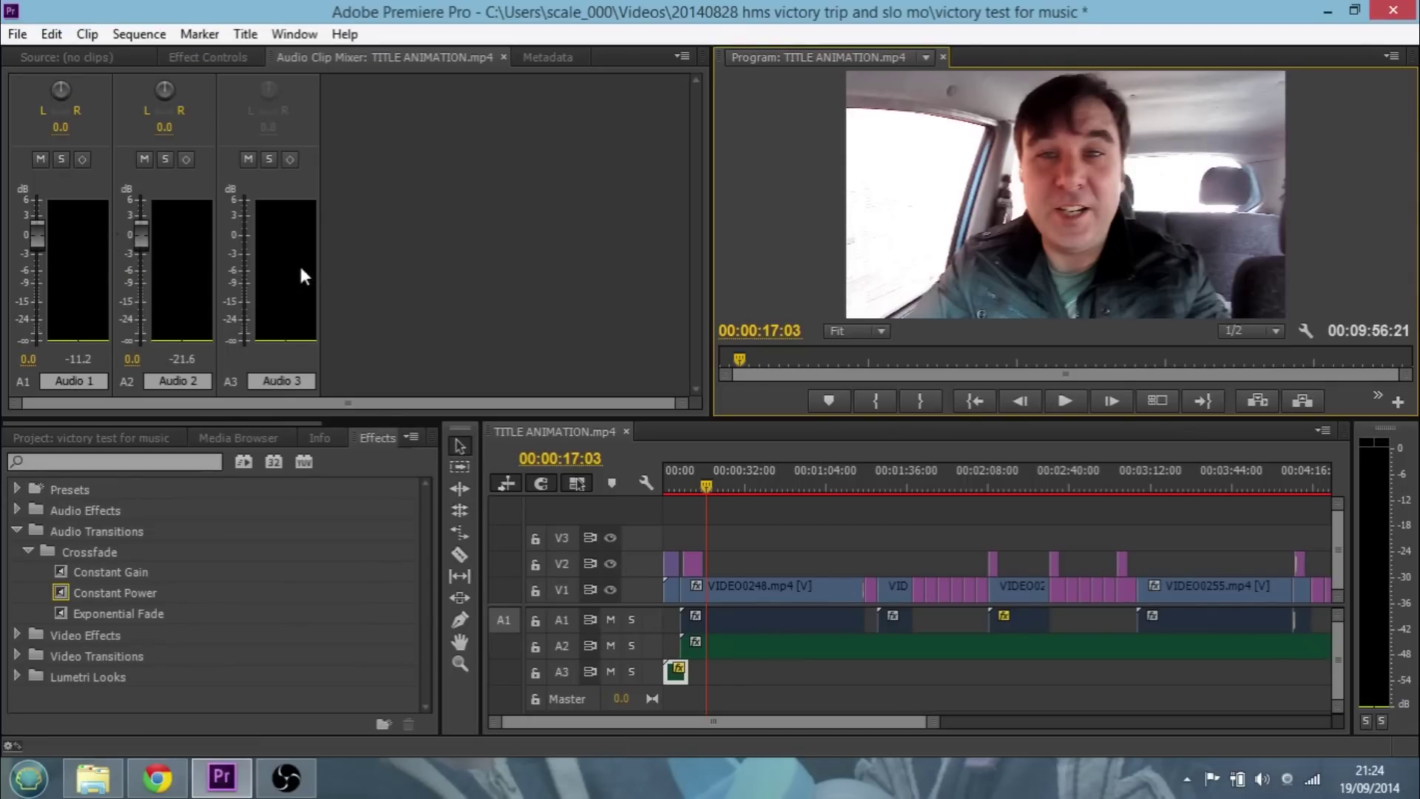
{"action": "left_click", "coordinate": [771, 645]}
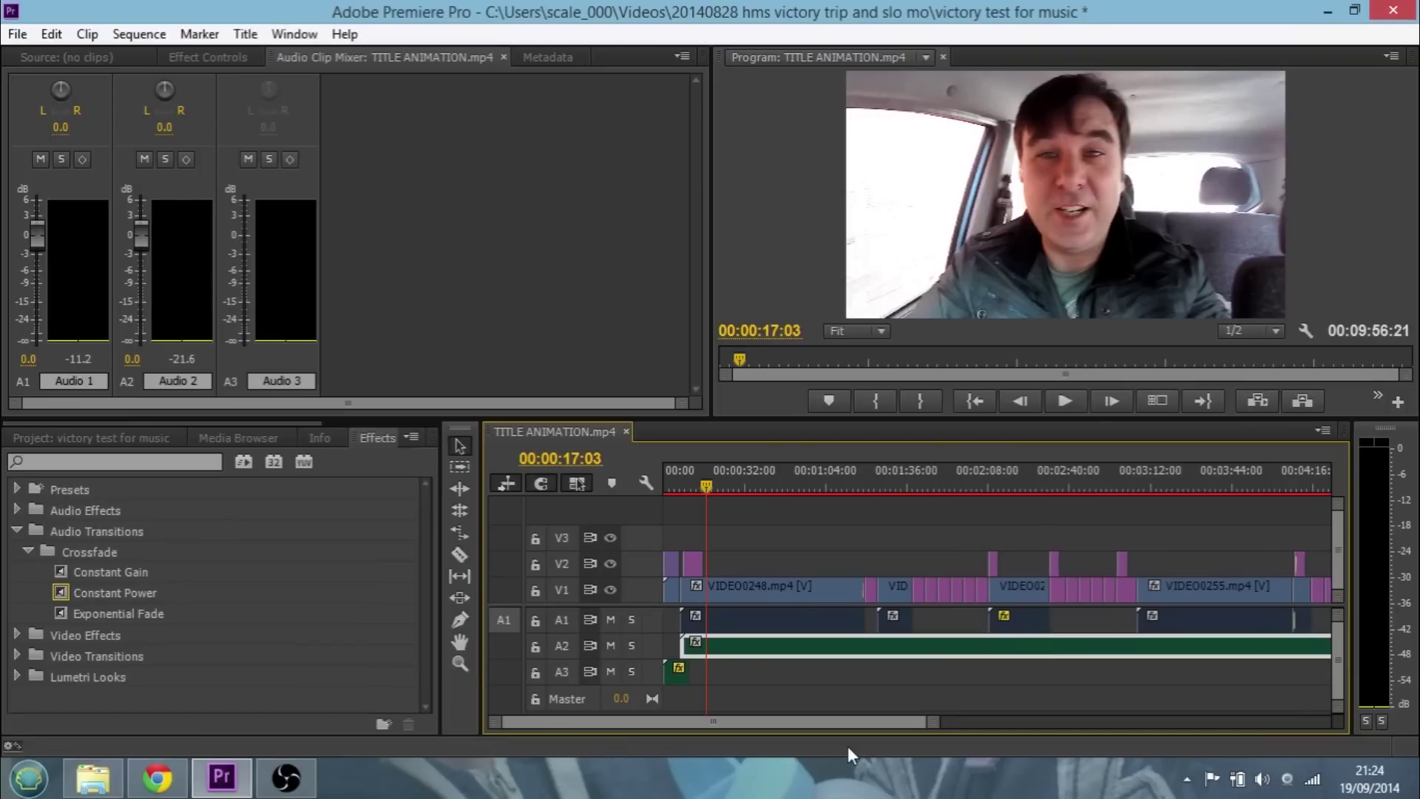
Step: Select the waltz clip, save the project, and razor it at the first video cut
{"action": "left_click", "coordinate": [831, 672]}
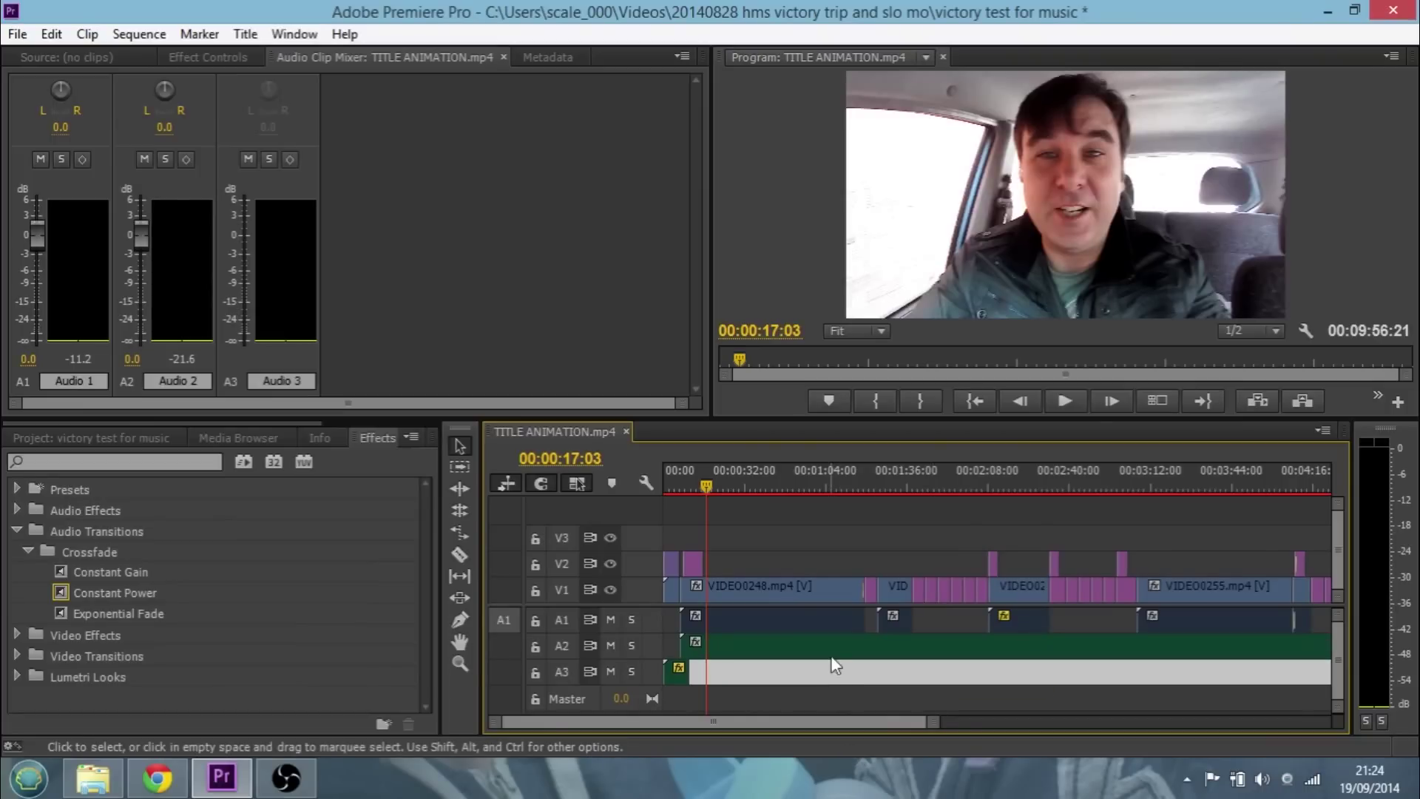
{"action": "left_click", "coordinate": [831, 652]}
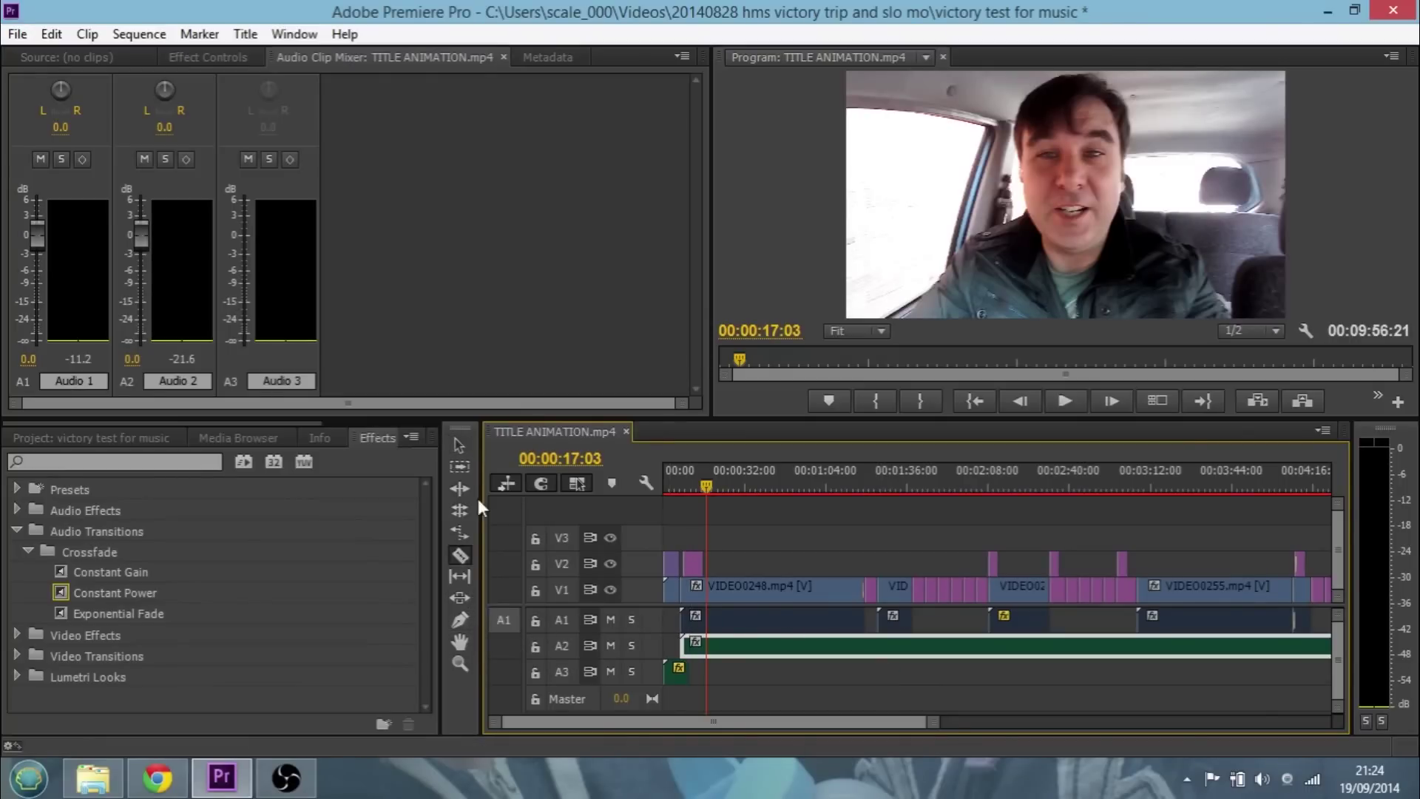
{"action": "left_click", "coordinate": [460, 554]}
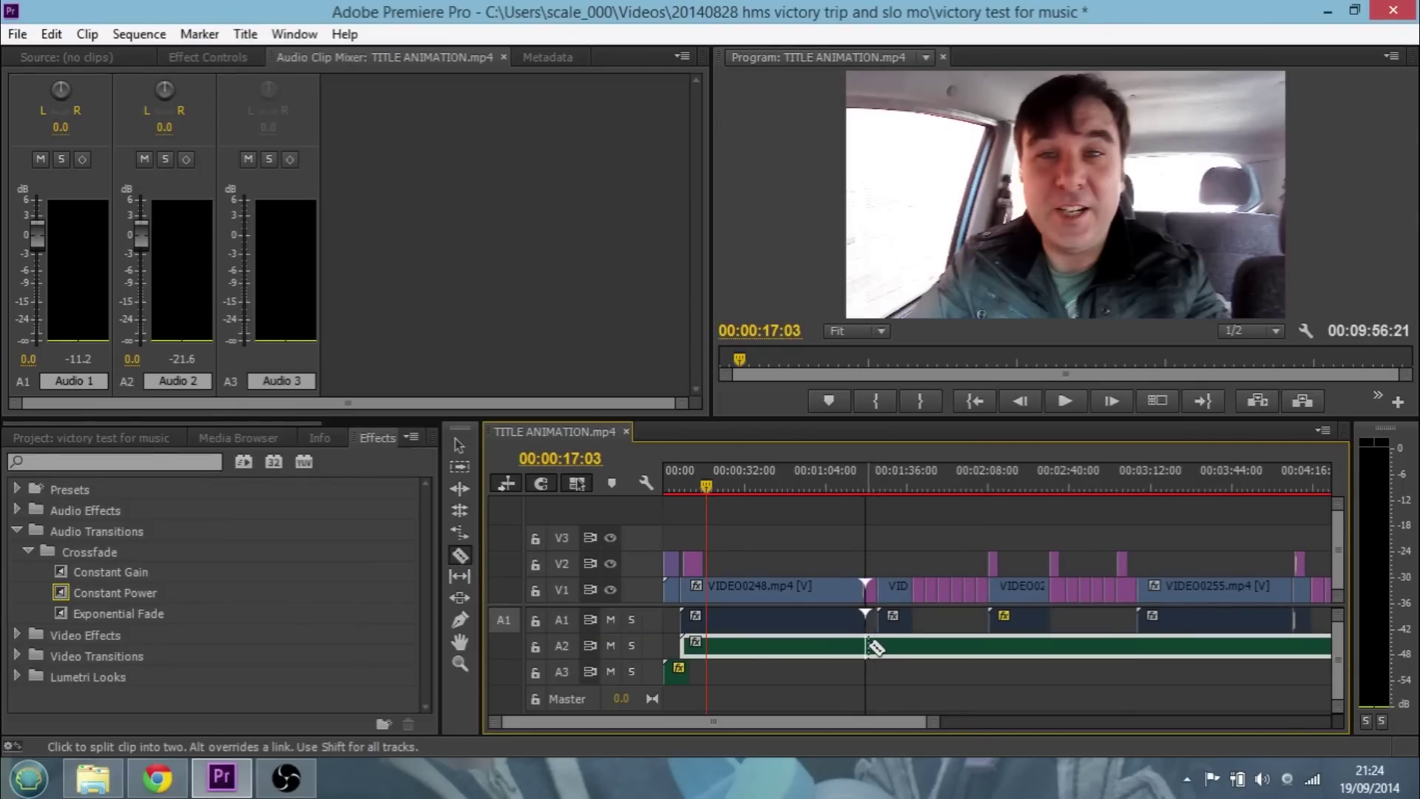
{"action": "key", "text": "ctrl+s"}
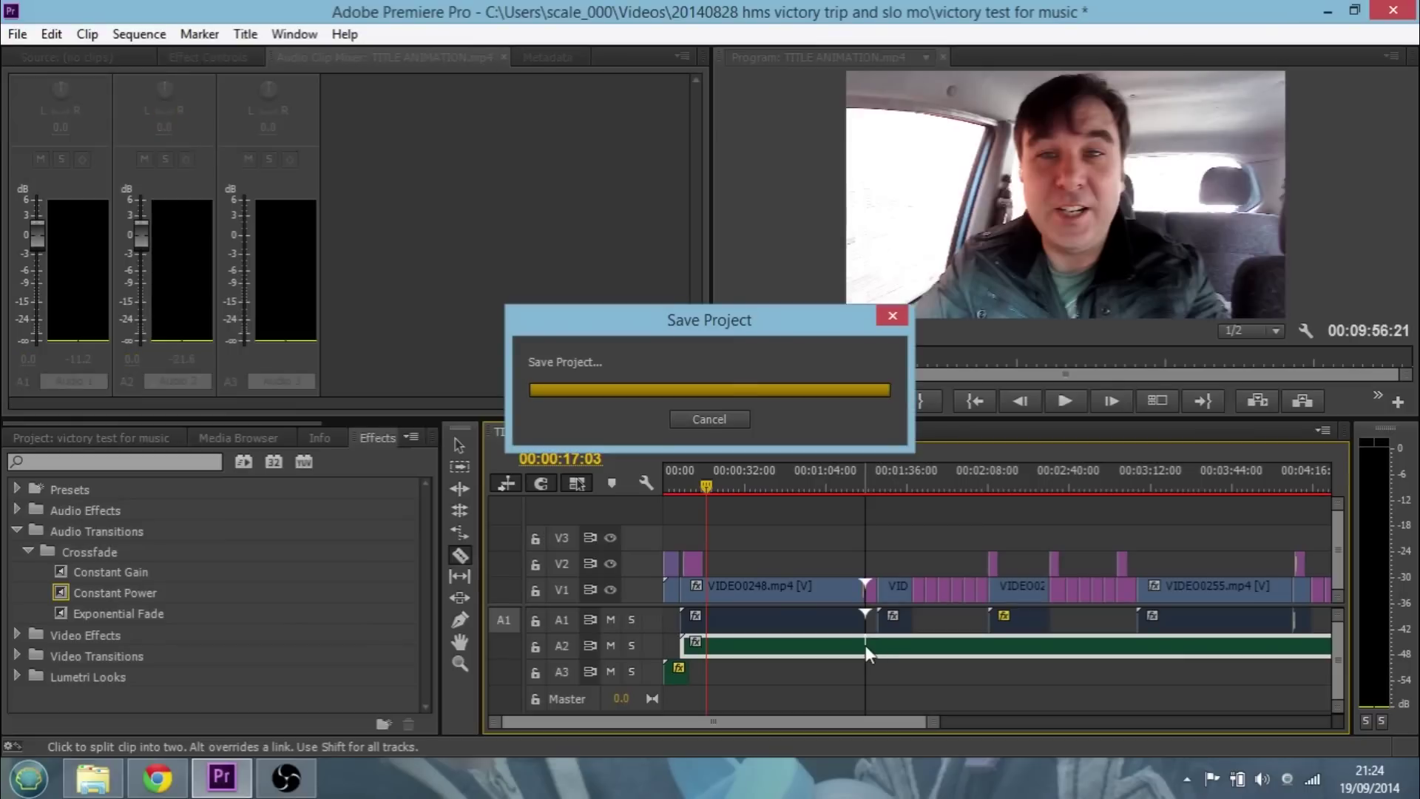
{"action": "left_click", "coordinate": [865, 647]}
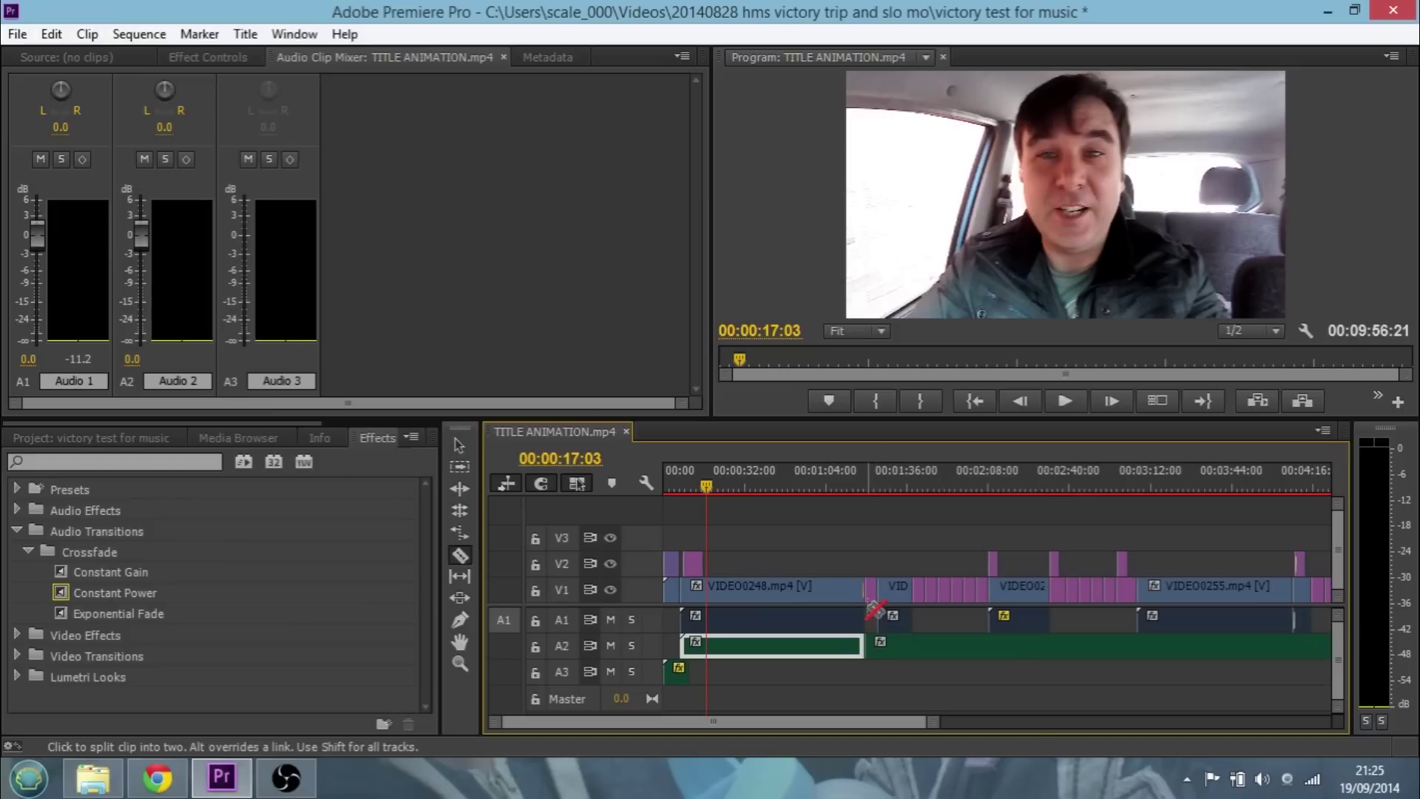
{"action": "key", "text": "v"}
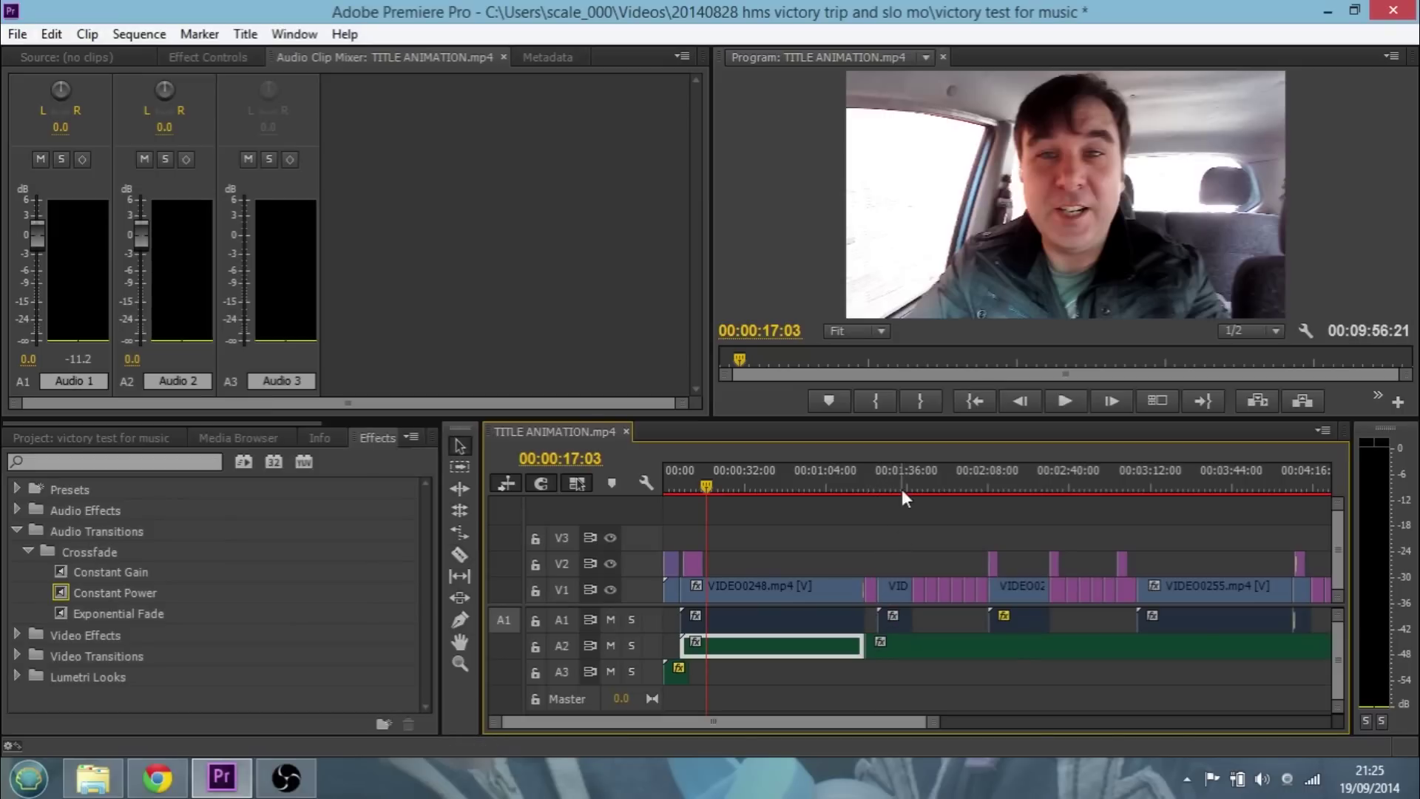
Step: Razor the A2 waltz at the edit points from 1:32 through the cut near 3:12
{"action": "left_click", "coordinate": [899, 486]}
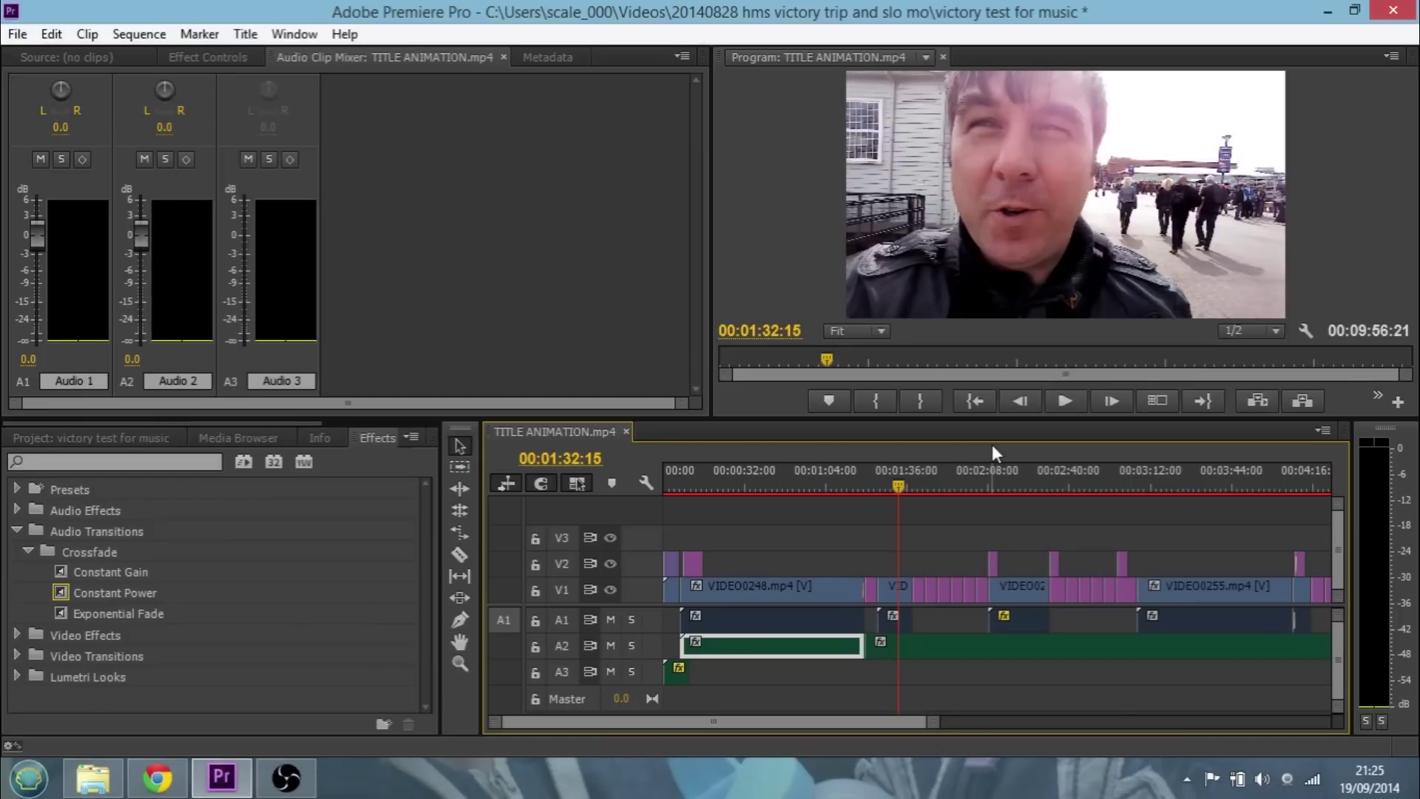
{"action": "key", "text": "c"}
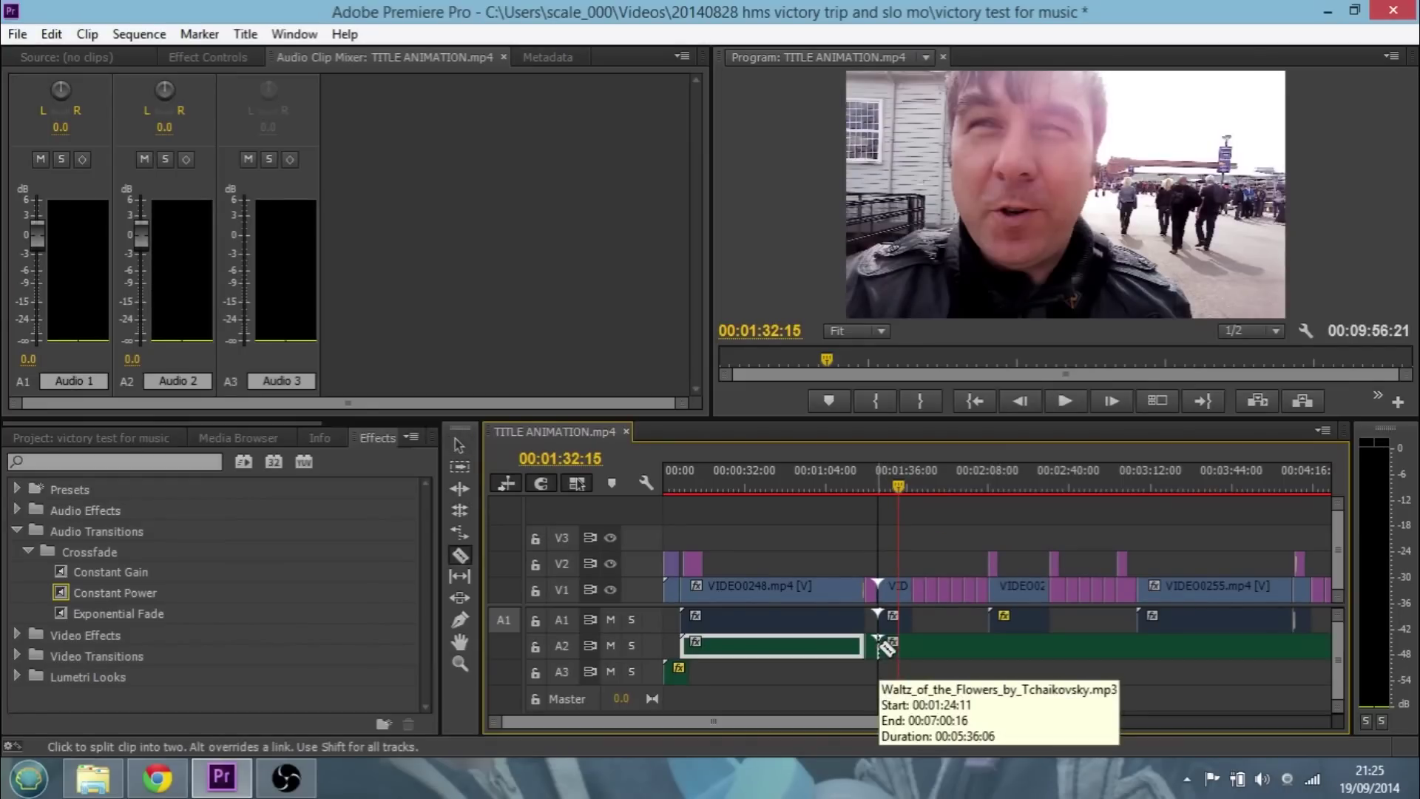
{"action": "left_click", "coordinate": [917, 647]}
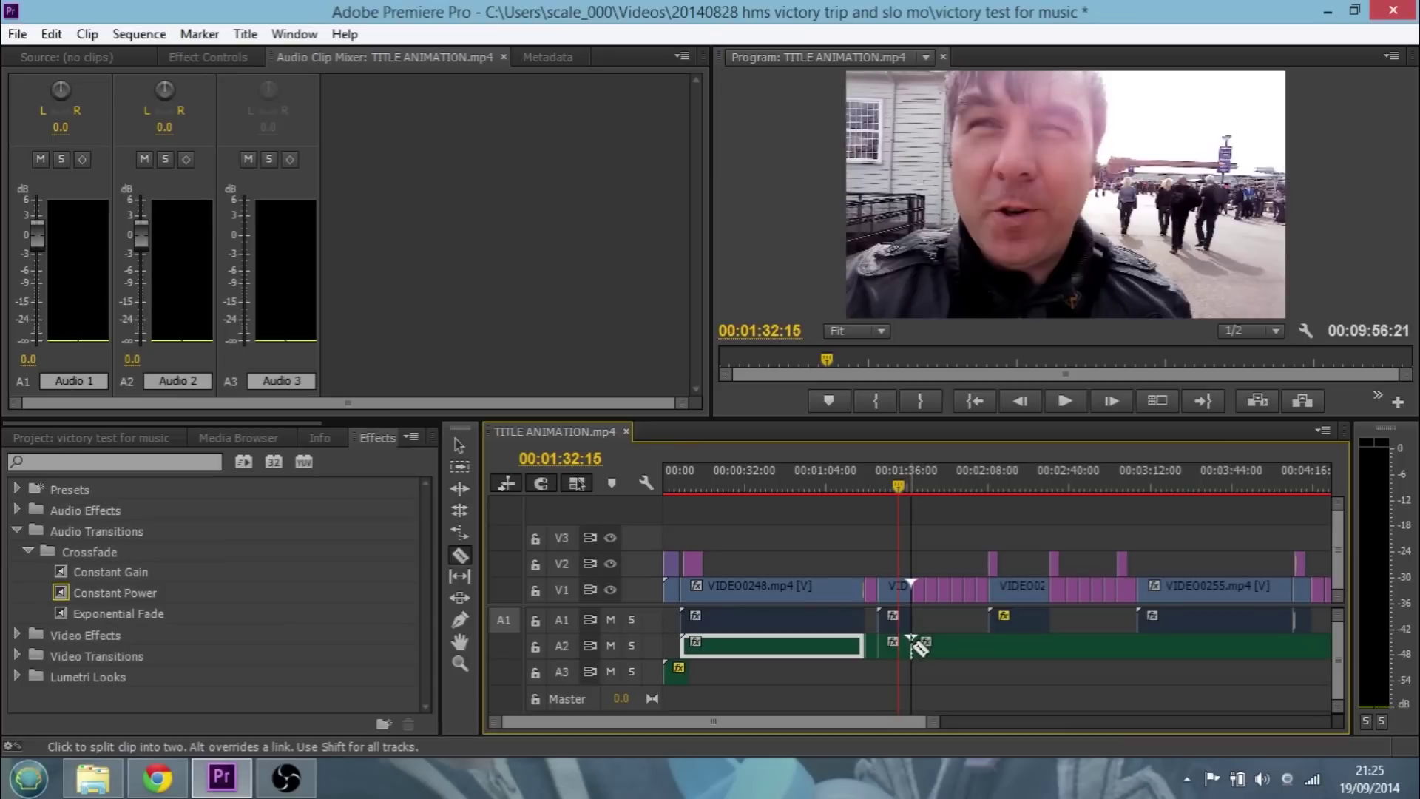
{"action": "left_click", "coordinate": [992, 647]}
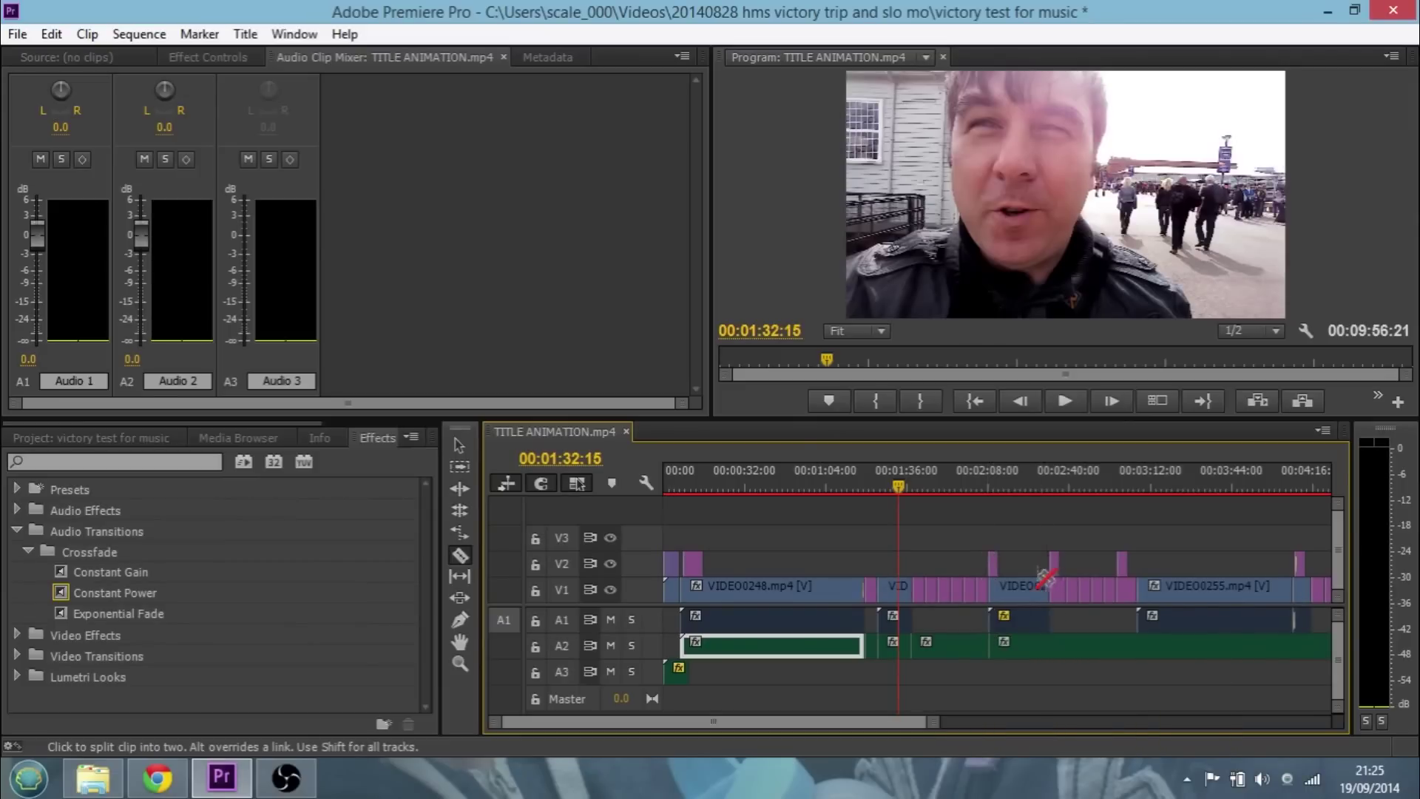
{"action": "left_click", "coordinate": [1050, 647]}
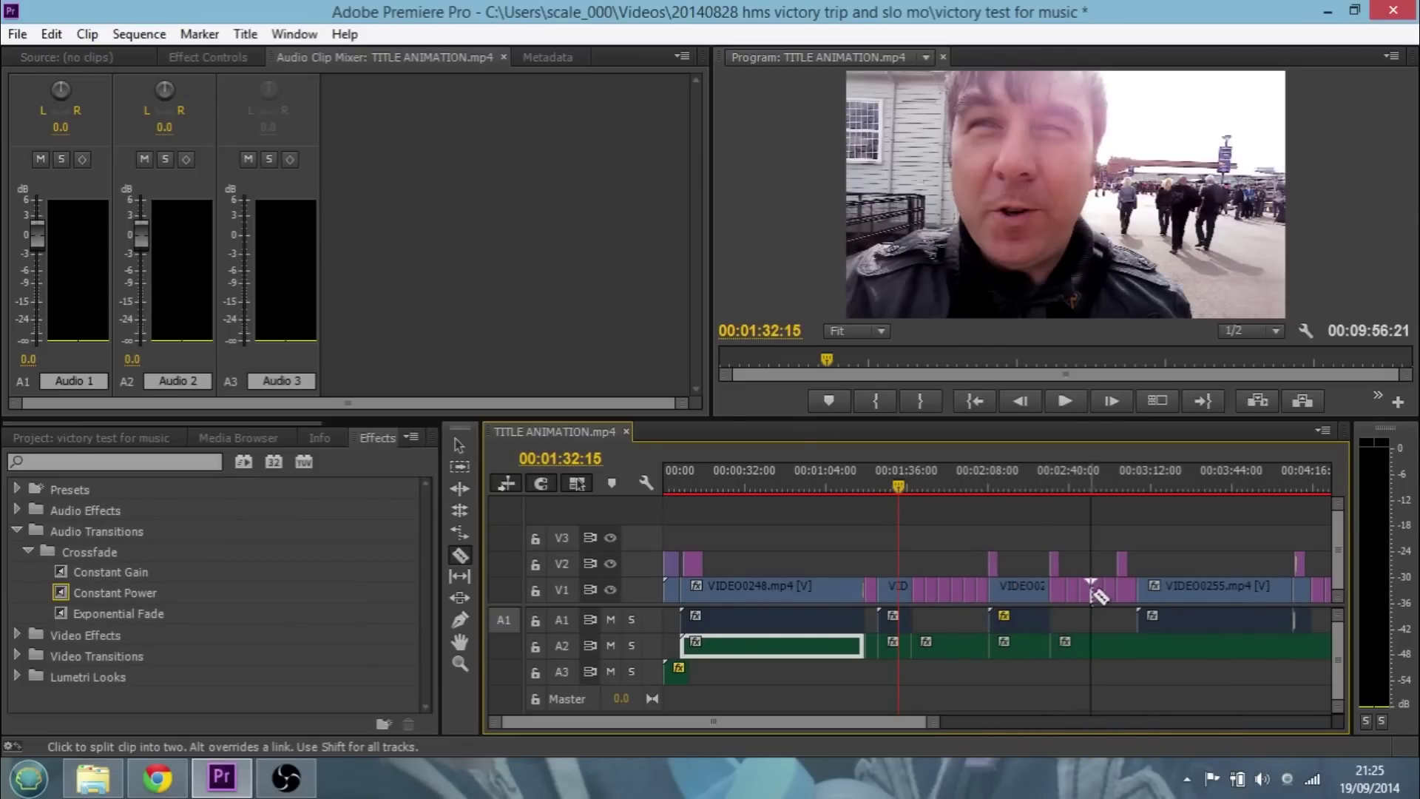
{"action": "left_click", "coordinate": [1139, 649]}
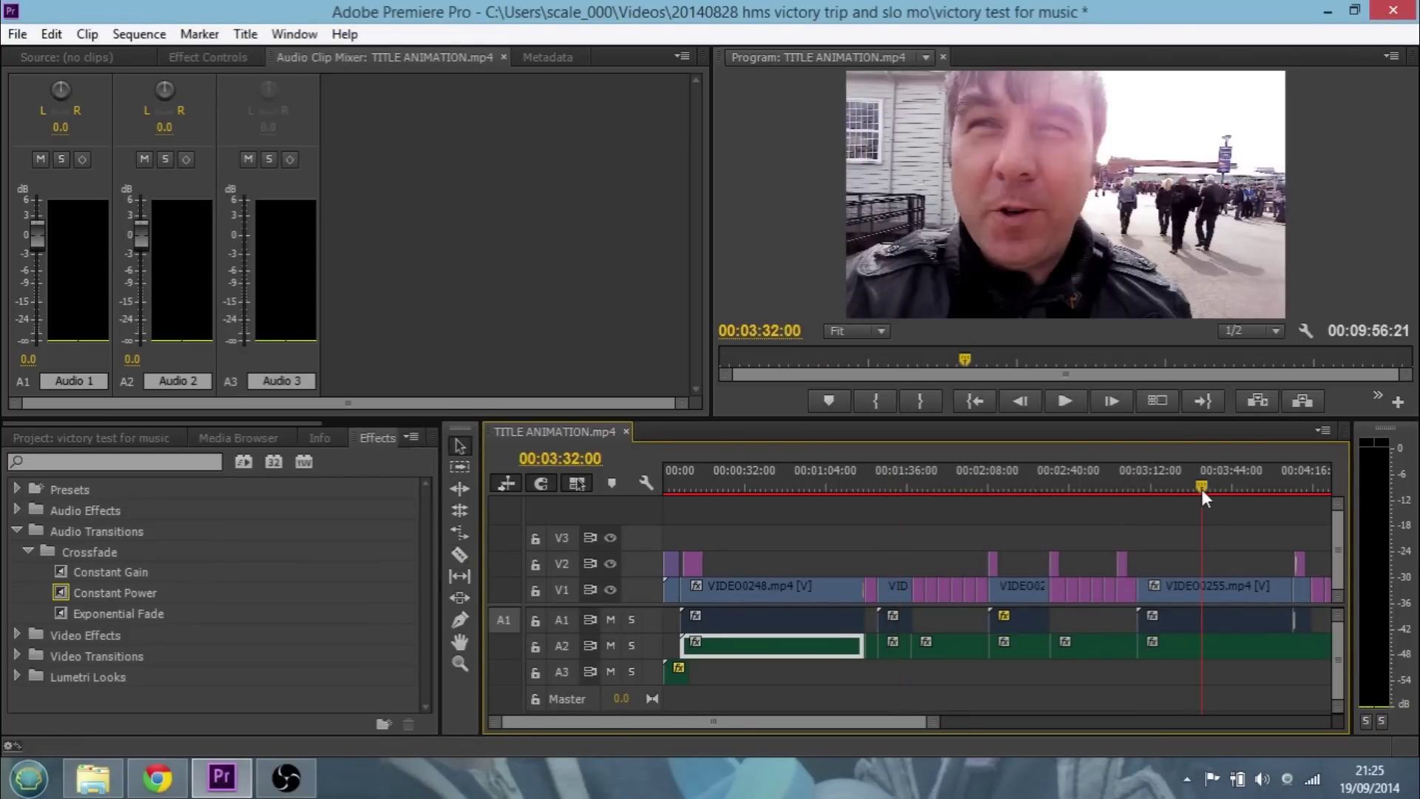
Step: Cut the music where the last video clip ends and return to the Selection tool
{"action": "left_click_drag", "start_coordinate": [1201, 486], "coordinate": [1195, 486]}
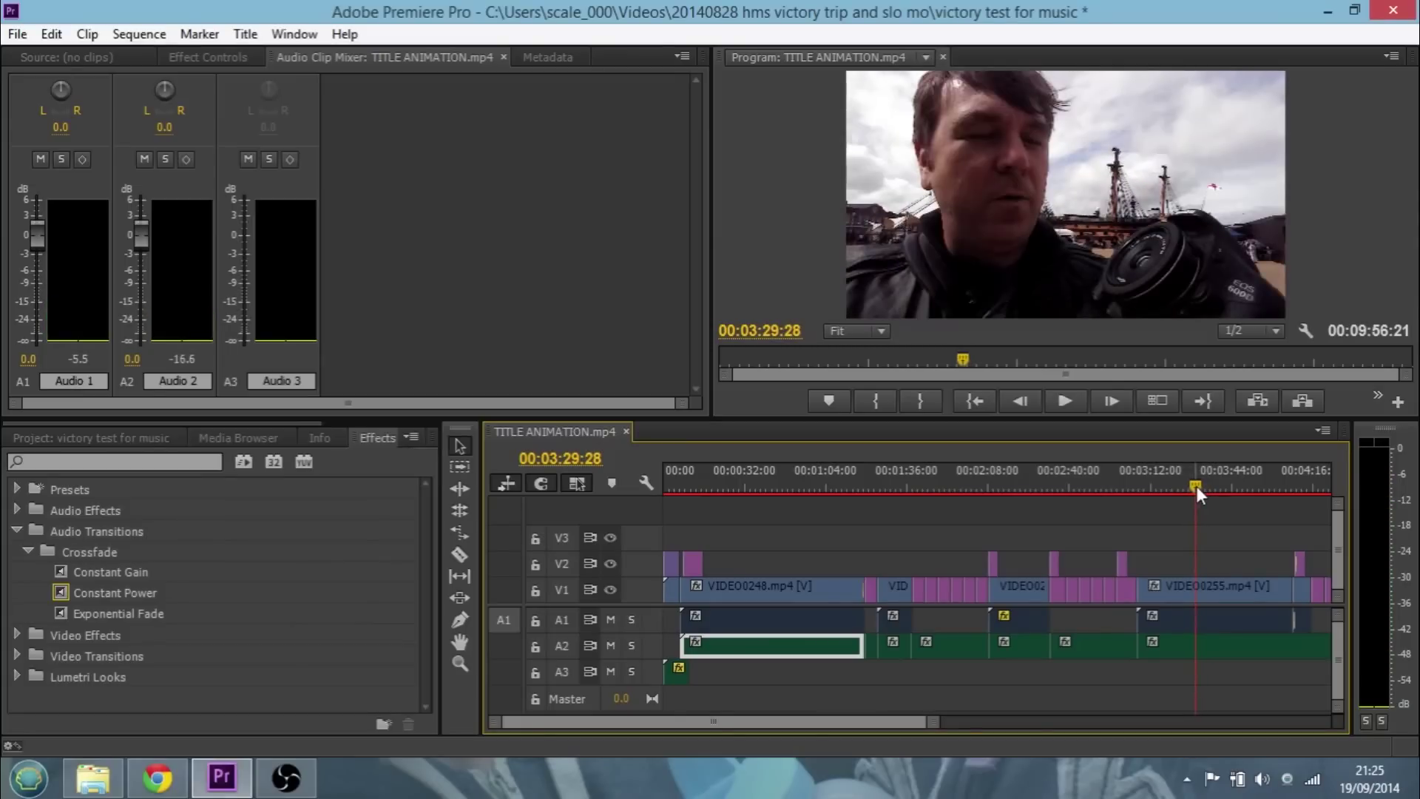
{"action": "key", "text": "c"}
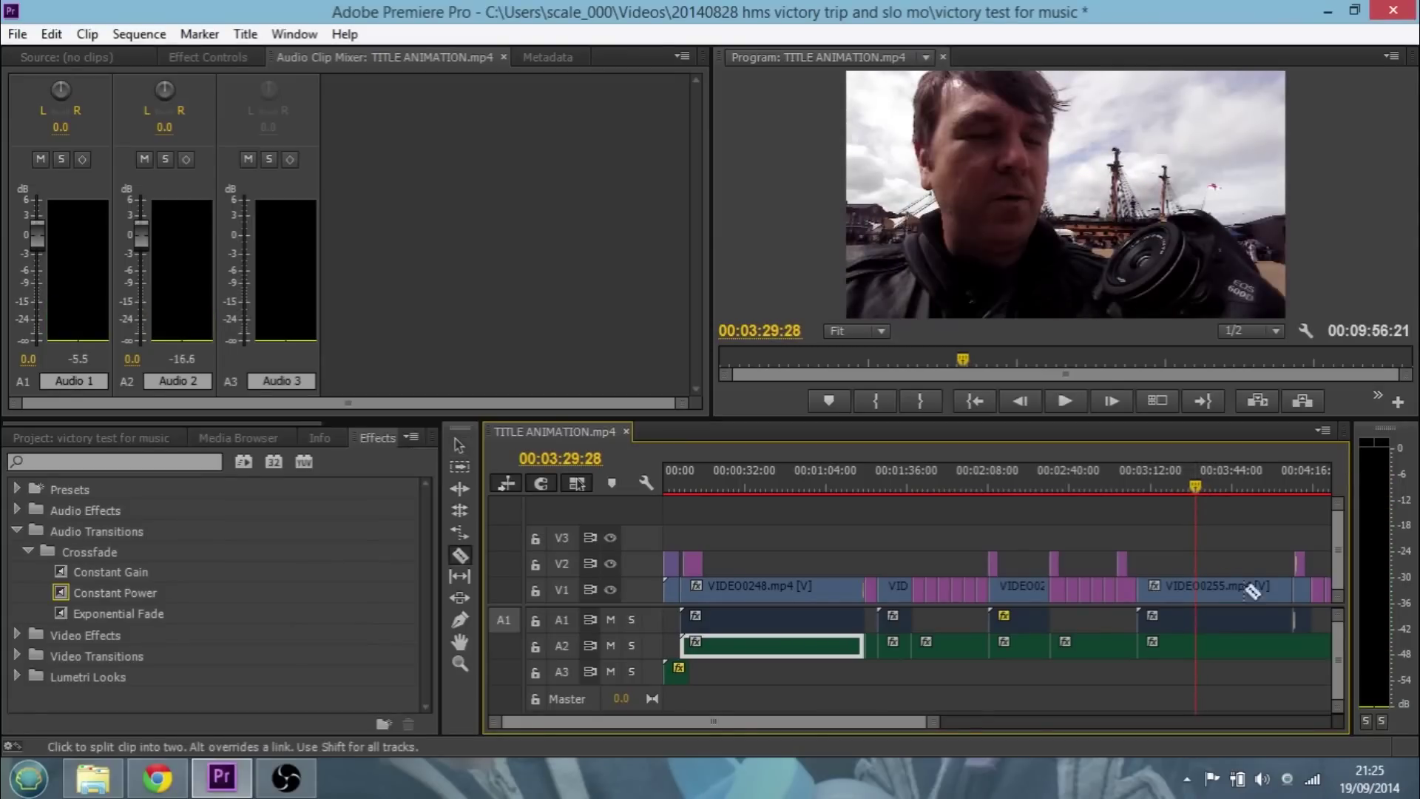
{"action": "left_click", "coordinate": [1295, 650]}
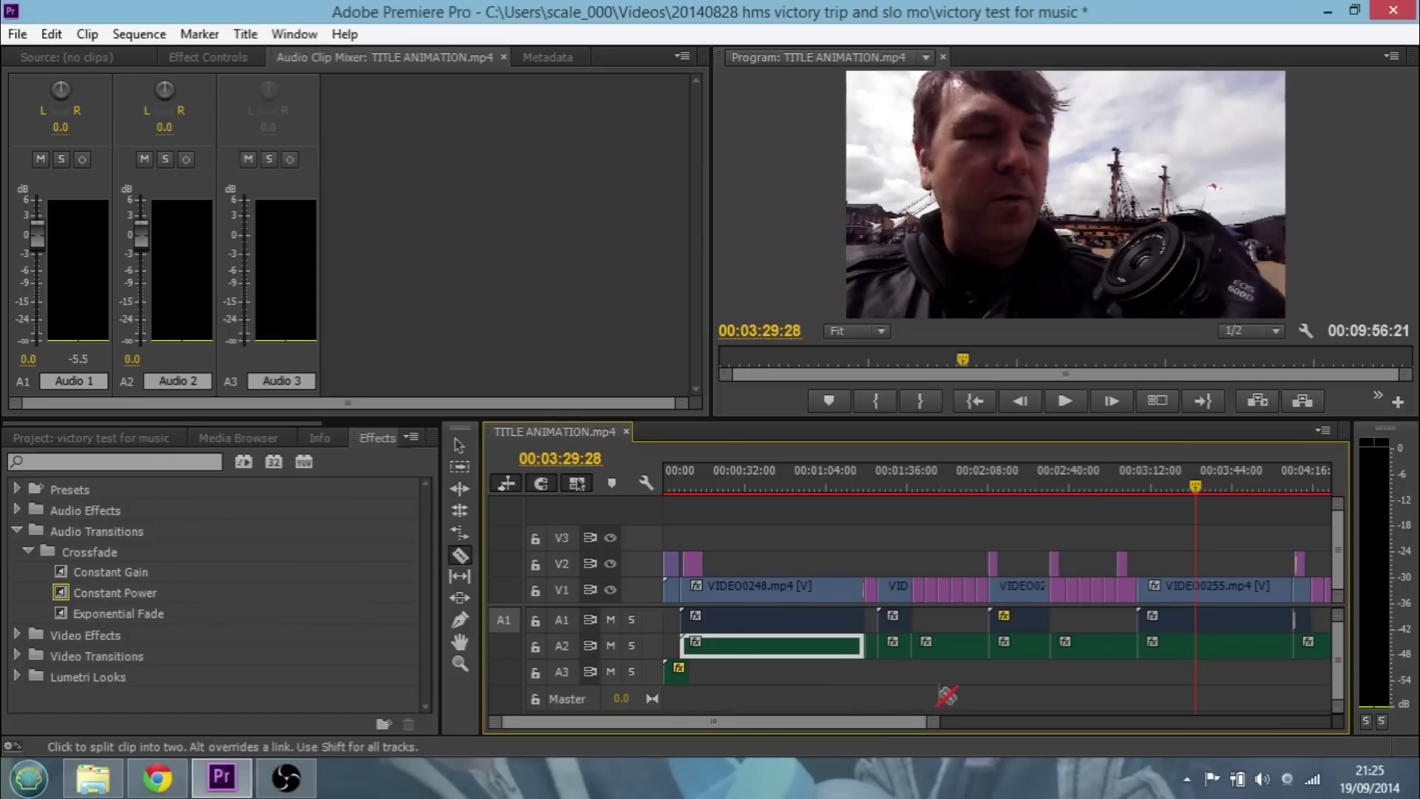
{"action": "key", "text": "v"}
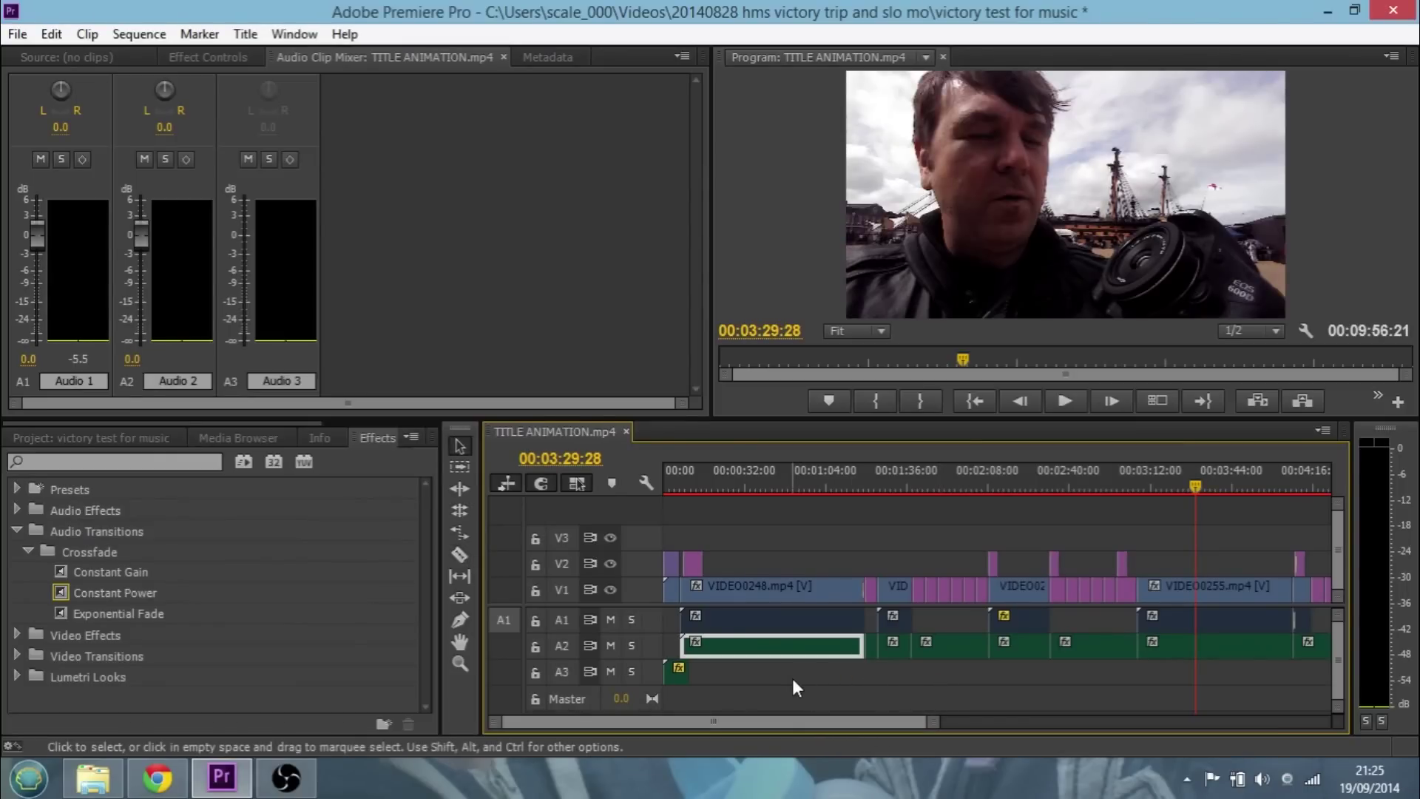
{"action": "left_click", "coordinate": [760, 487]}
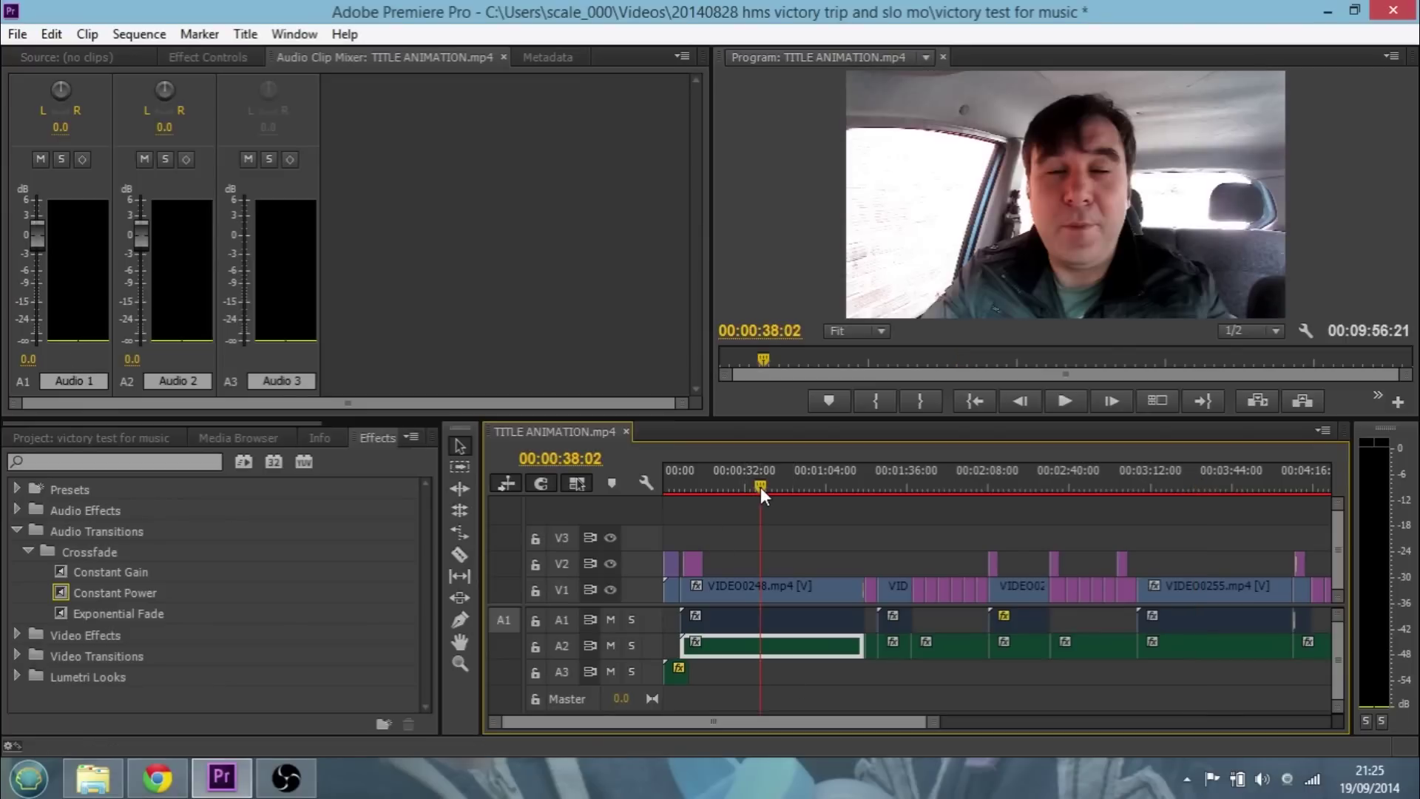
Step: In the Audio Clip Mixer, pull the Audio 2 fader down to -24 dB and play back to check
{"action": "left_click_drag", "start_coordinate": [760, 486], "coordinate": [729, 479]}
{"action": "left_click", "coordinate": [1061, 399]}
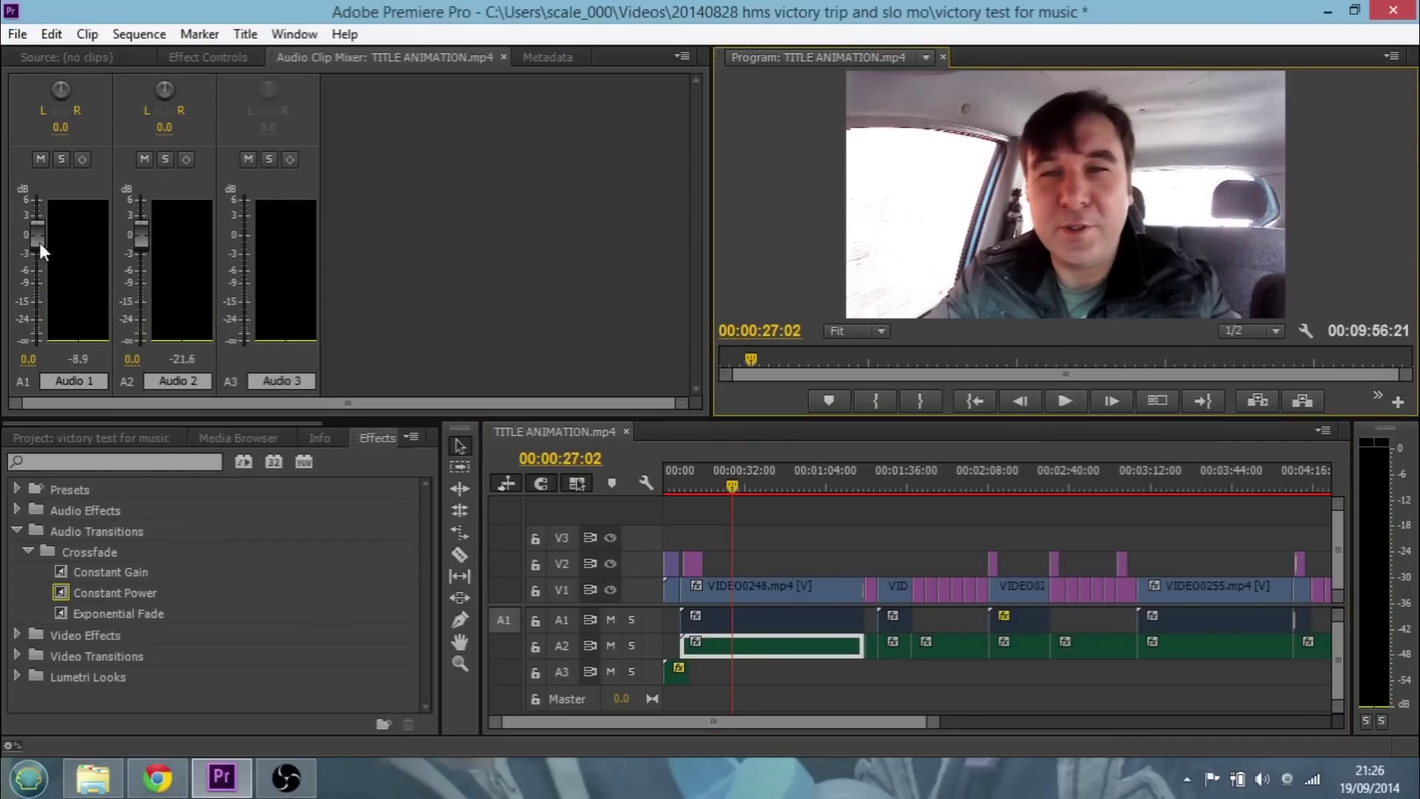
{"action": "left_click", "coordinate": [223, 59]}
{"action": "left_click", "coordinate": [309, 56]}
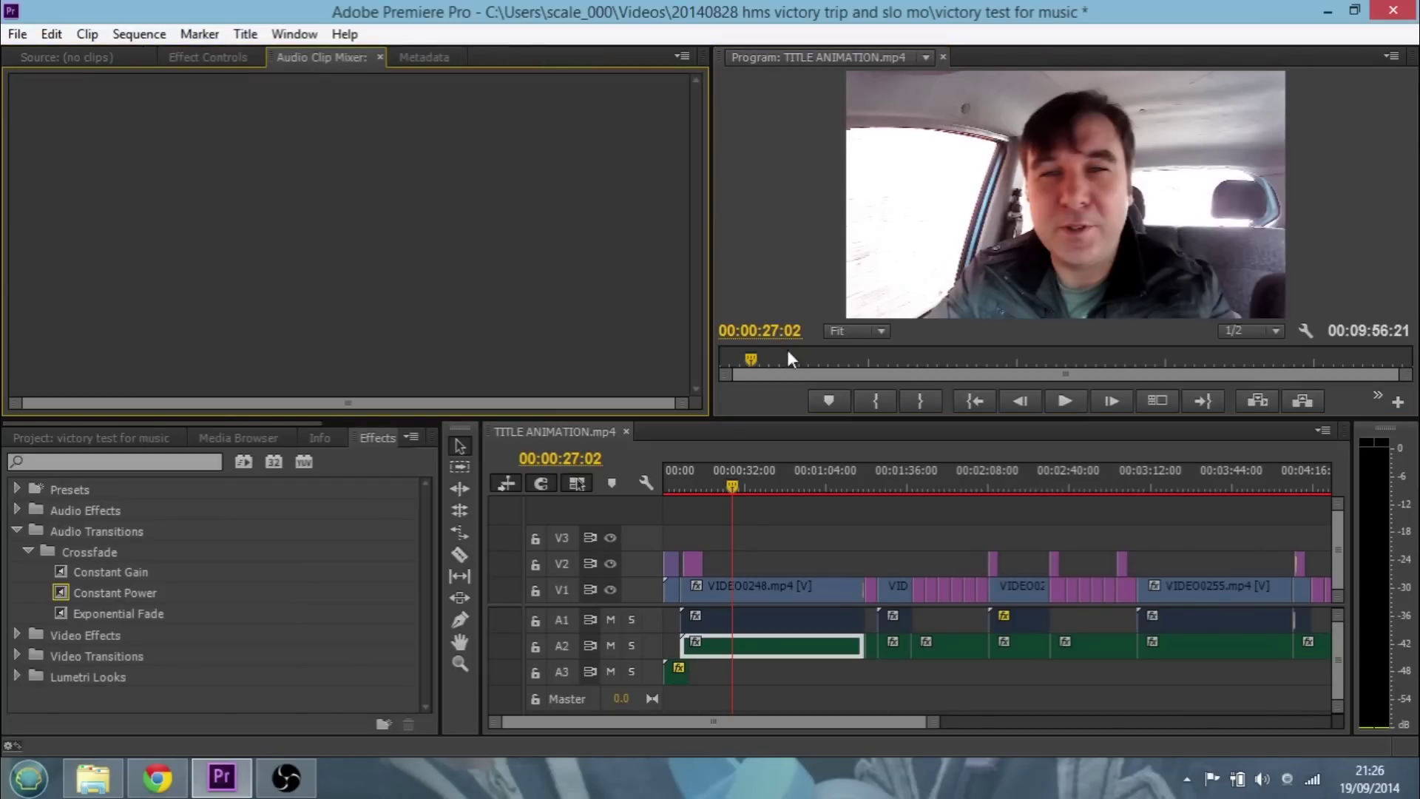
{"action": "left_click", "coordinate": [1063, 400]}
{"action": "left_click", "coordinate": [1063, 400]}
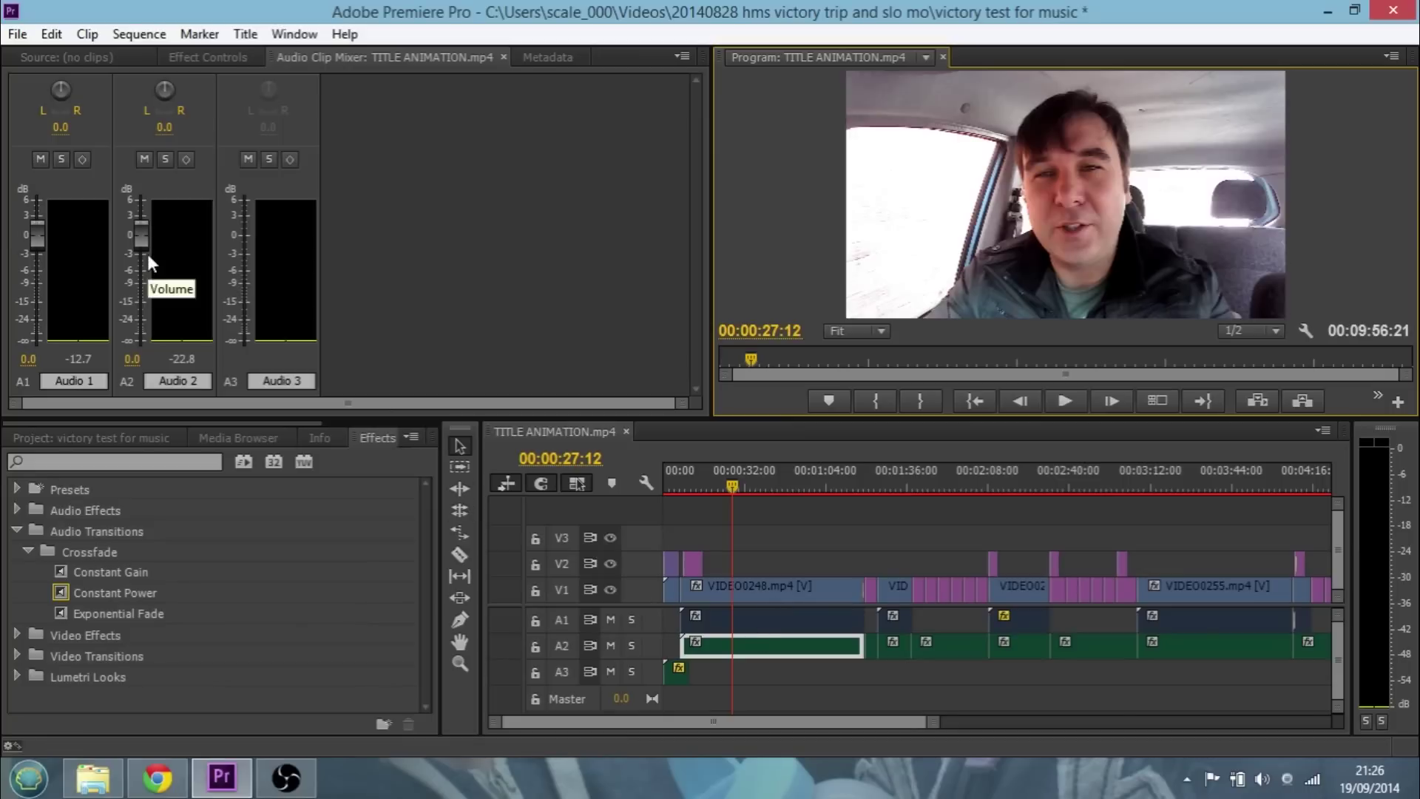
{"action": "left_click_drag", "start_coordinate": [142, 242], "coordinate": [141, 303]}
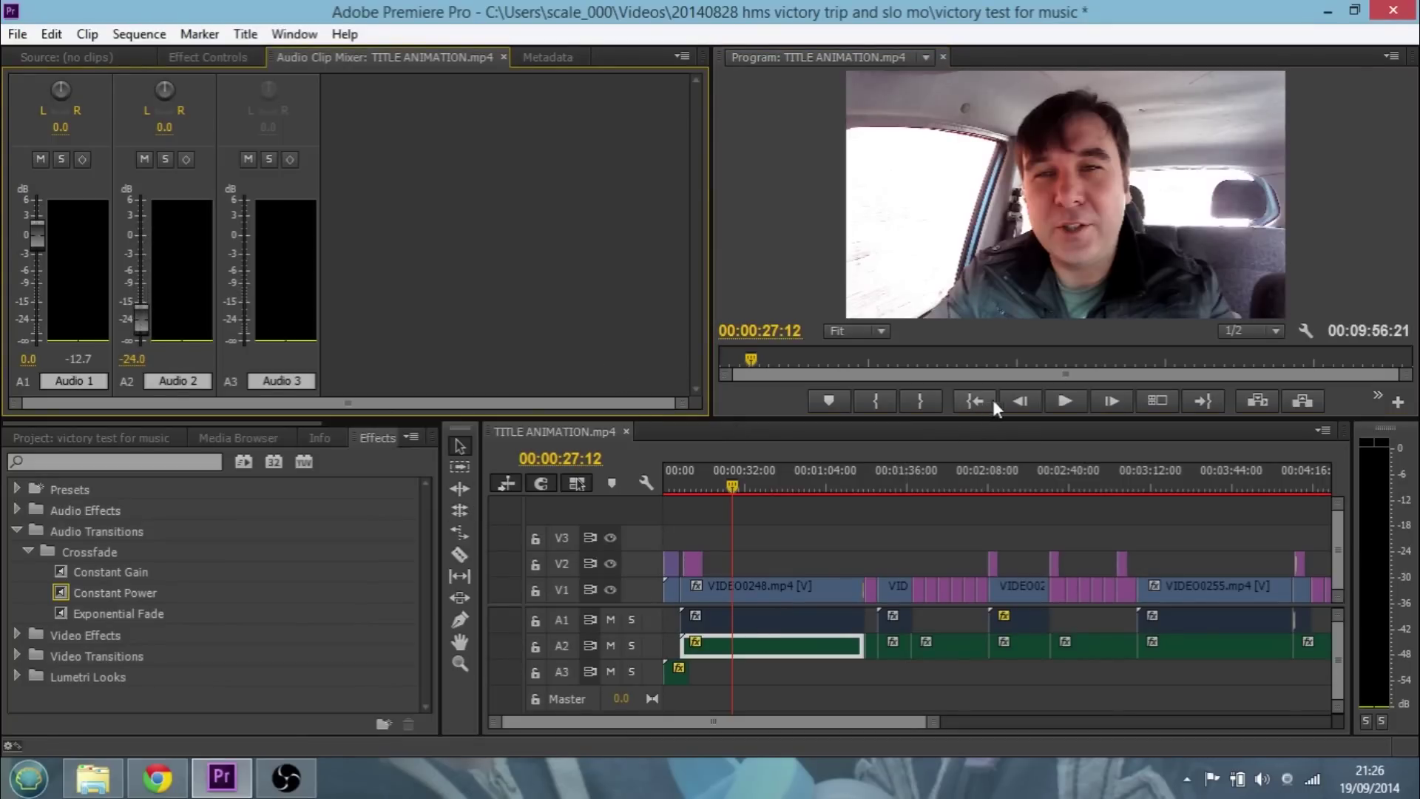
{"action": "left_click", "coordinate": [1062, 402]}
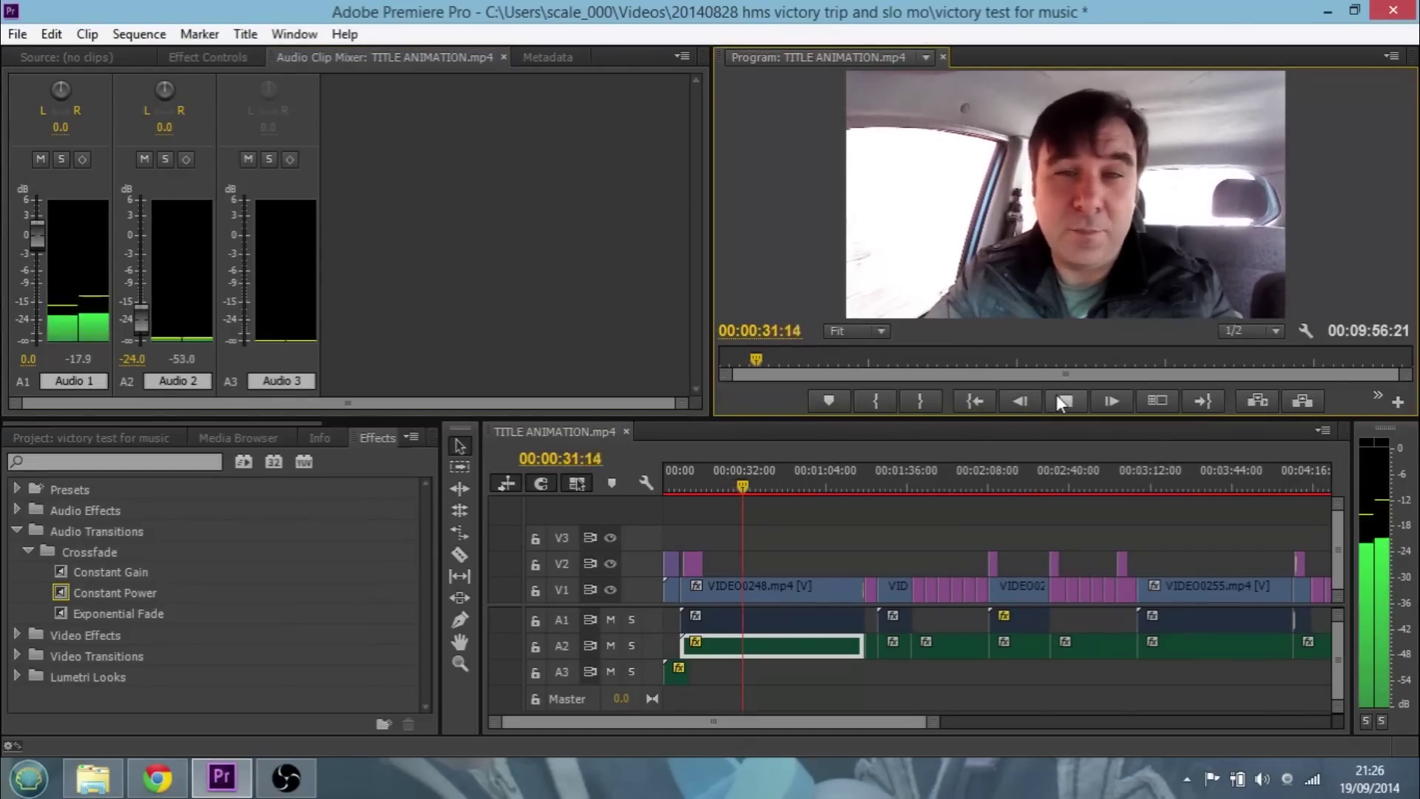
{"action": "left_click", "coordinate": [1058, 396]}
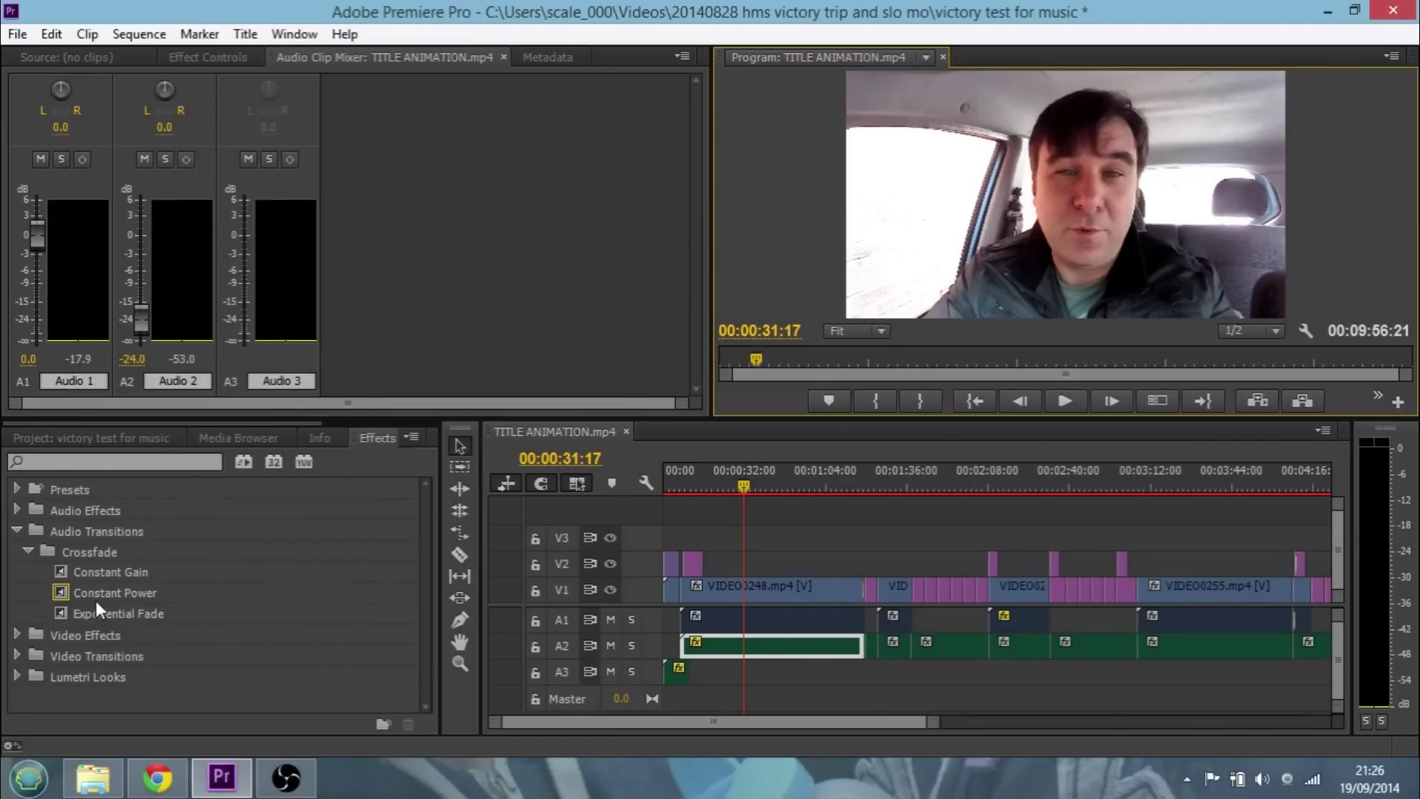
Step: Drop Constant Power crossfades on each A2 edit point, from the first cut to the last
{"action": "left_click_drag", "start_coordinate": [60, 591], "coordinate": [684, 653]}
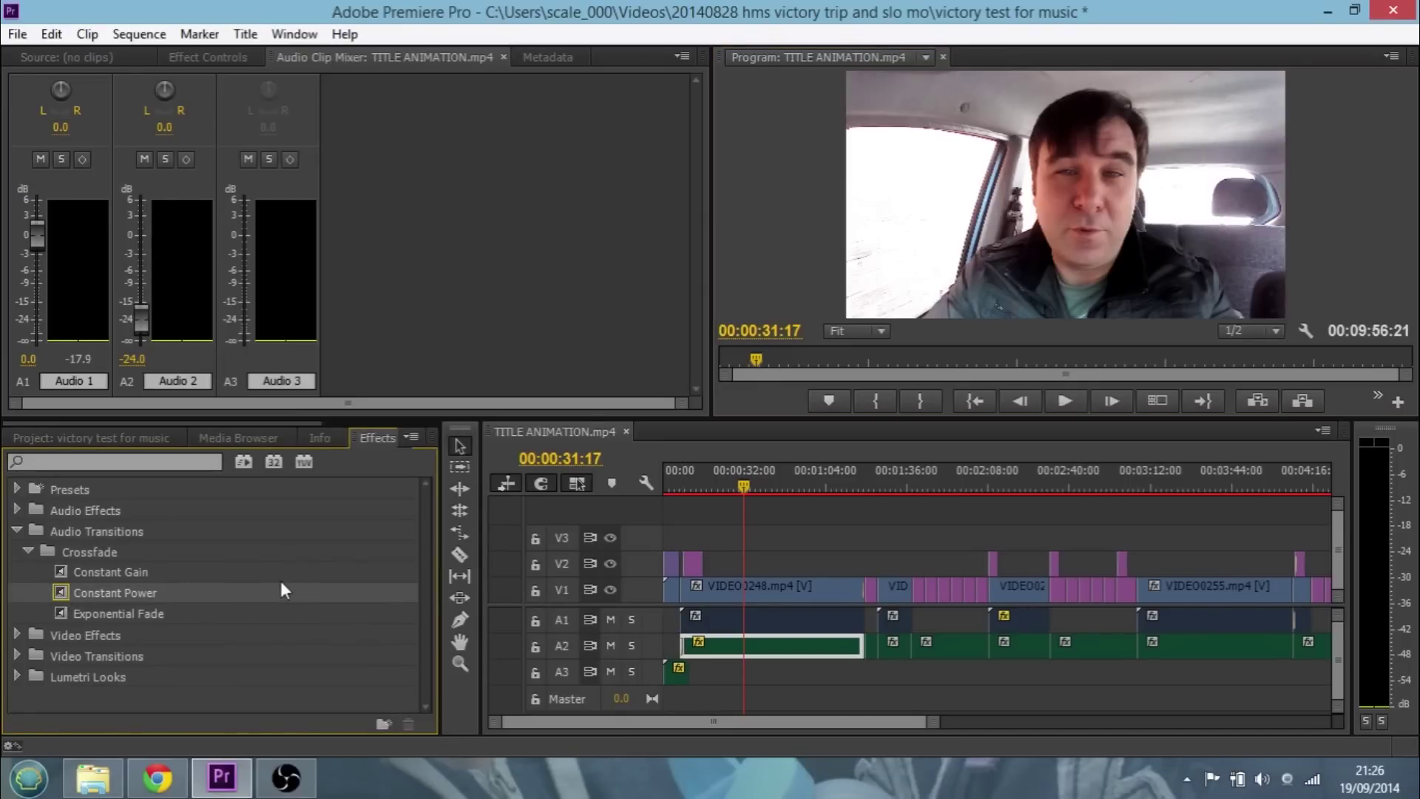
{"action": "left_click_drag", "start_coordinate": [60, 593], "coordinate": [866, 645]}
{"action": "left_click_drag", "start_coordinate": [65, 593], "coordinate": [879, 642]}
{"action": "left_click_drag", "start_coordinate": [60, 591], "coordinate": [908, 642]}
{"action": "left_click_drag", "start_coordinate": [65, 588], "coordinate": [995, 650]}
{"action": "left_click_drag", "start_coordinate": [62, 589], "coordinate": [1051, 649]}
{"action": "left_click_drag", "start_coordinate": [55, 593], "coordinate": [1142, 651]}
{"action": "left_click_drag", "start_coordinate": [60, 592], "coordinate": [1288, 642]}
{"action": "left_click_drag", "start_coordinate": [745, 487], "coordinate": [875, 492]}
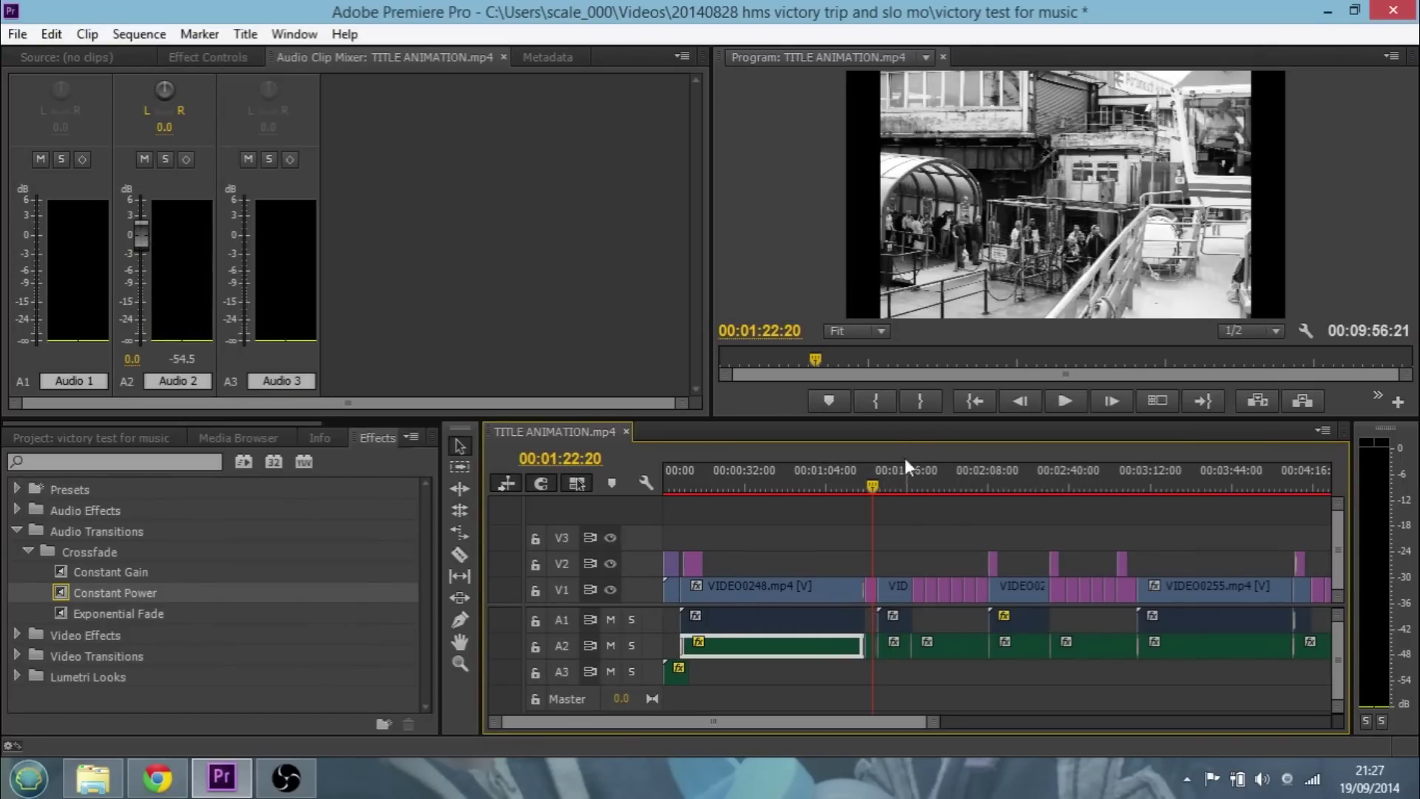
Step: Lower the waltz at 1:29 to -24.7 dB on Audio 2, then play from 1:12 to check it against dialogue
{"action": "left_click", "coordinate": [893, 488]}
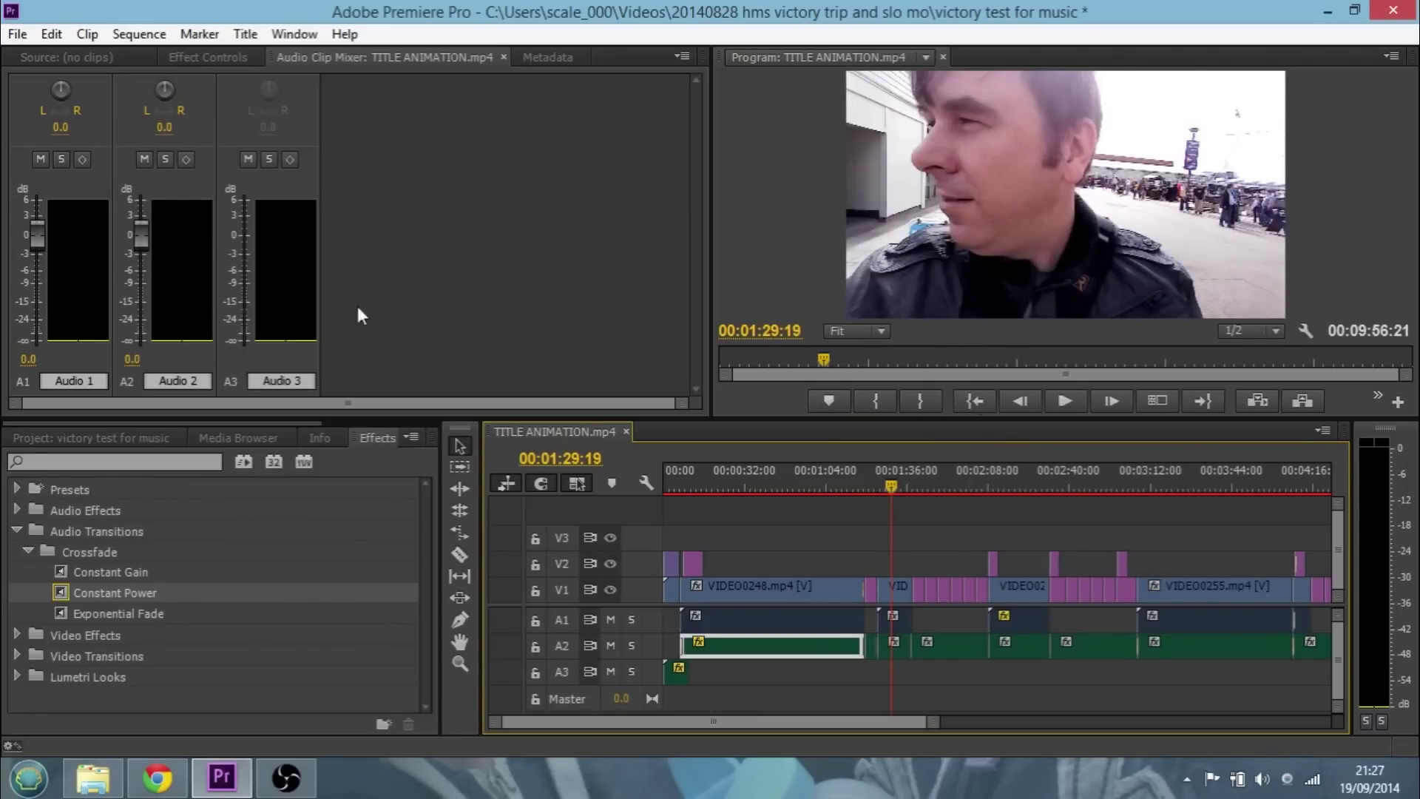
{"action": "left_click_drag", "start_coordinate": [139, 237], "coordinate": [139, 301]}
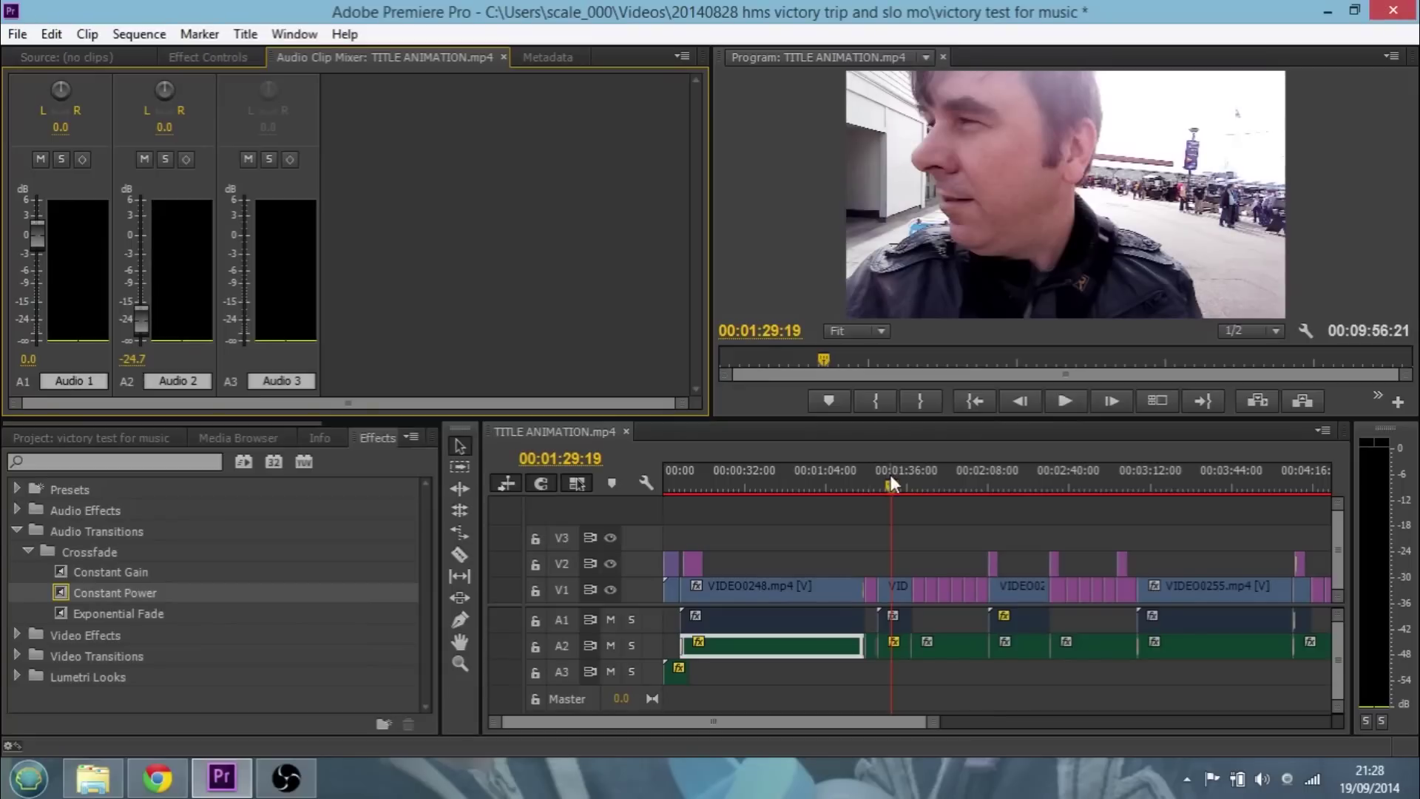
{"action": "left_click_drag", "start_coordinate": [894, 483], "coordinate": [935, 483]}
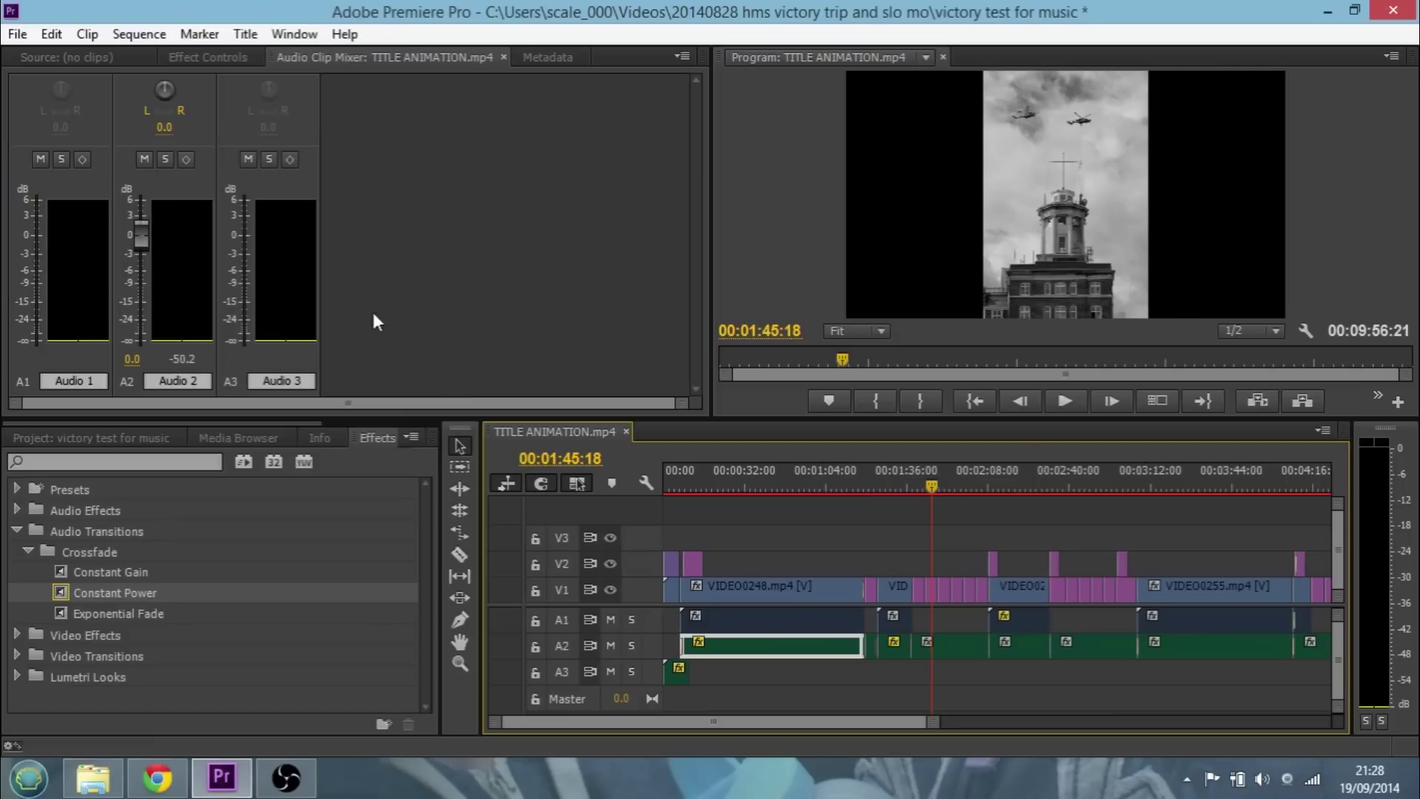
{"action": "left_click_drag", "start_coordinate": [933, 481], "coordinate": [853, 484]}
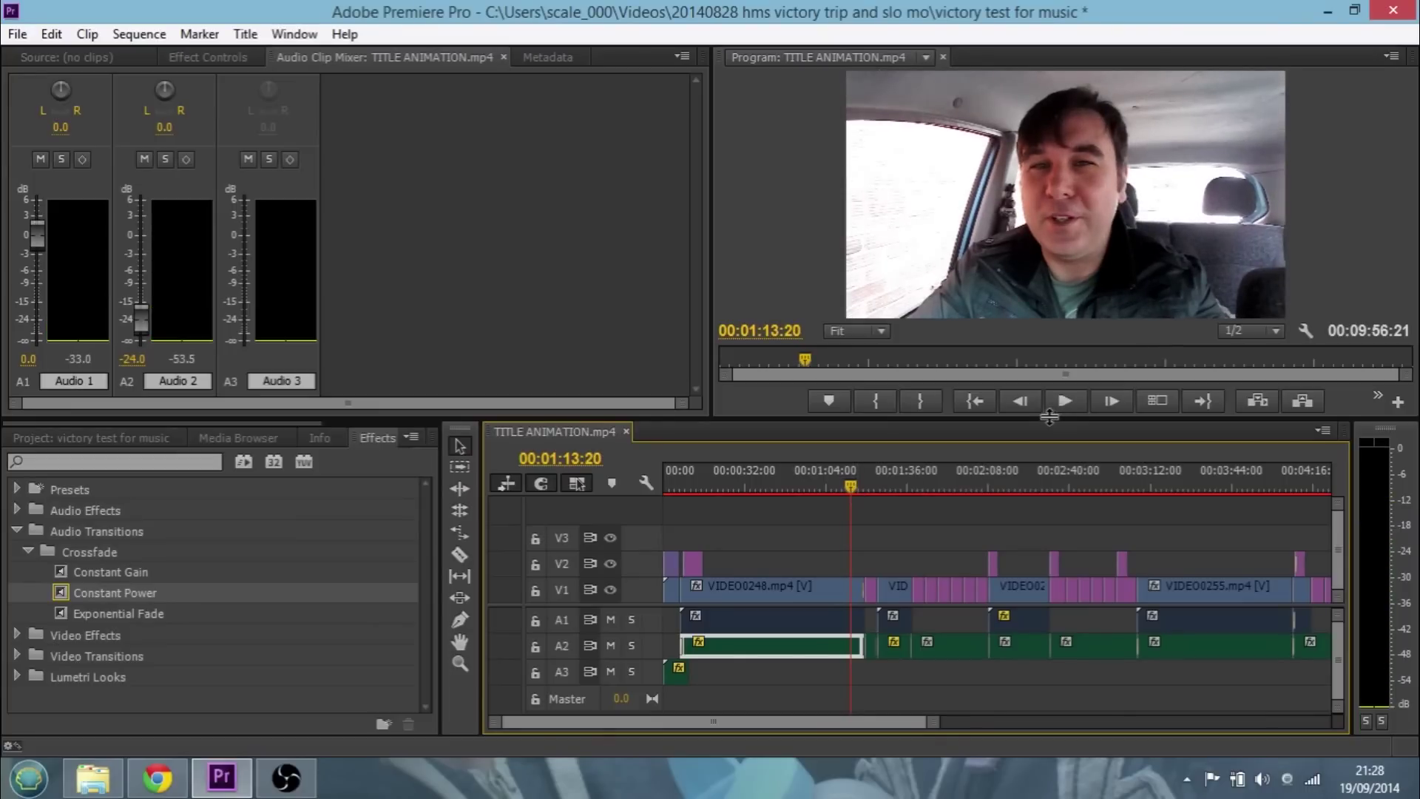
{"action": "left_click", "coordinate": [1068, 402]}
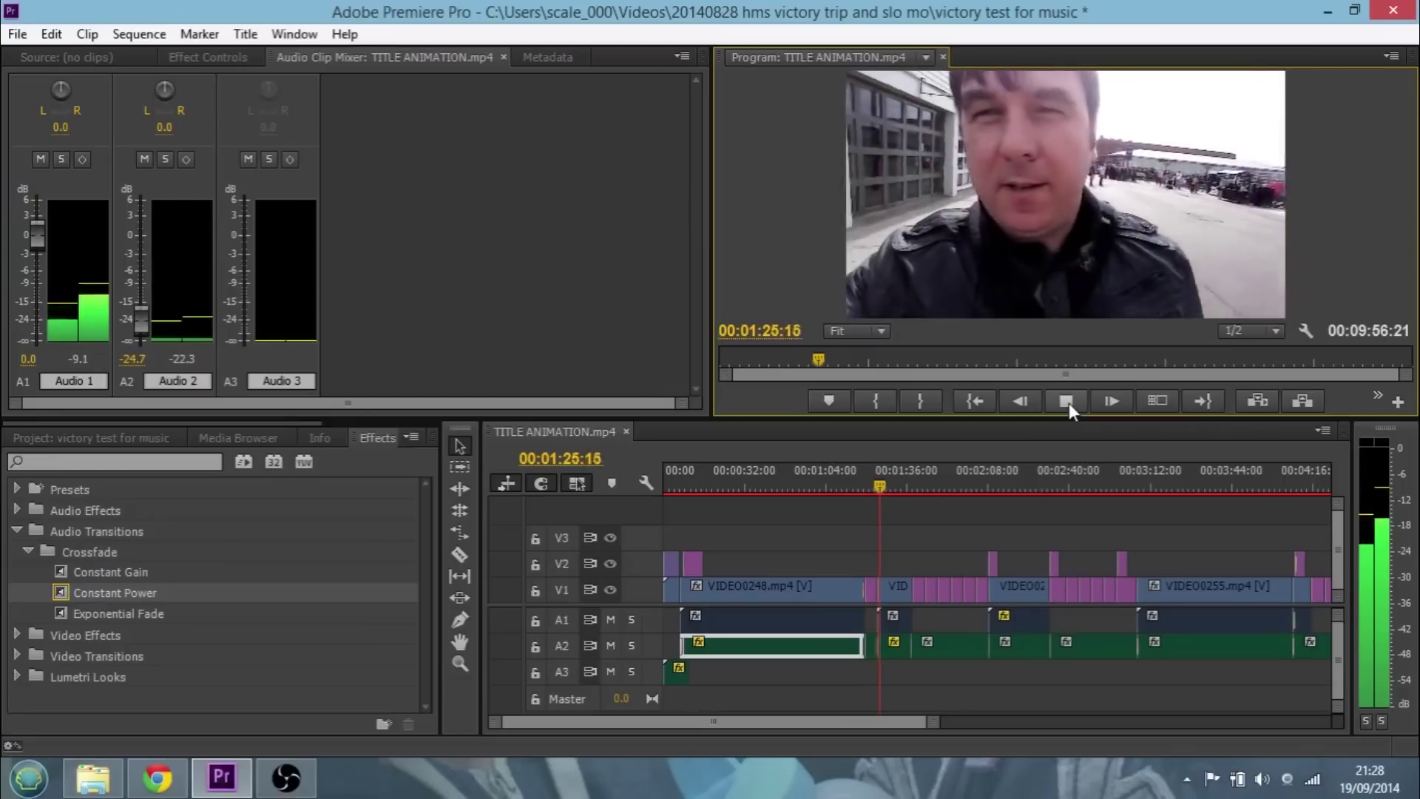
{"action": "left_click", "coordinate": [1068, 403]}
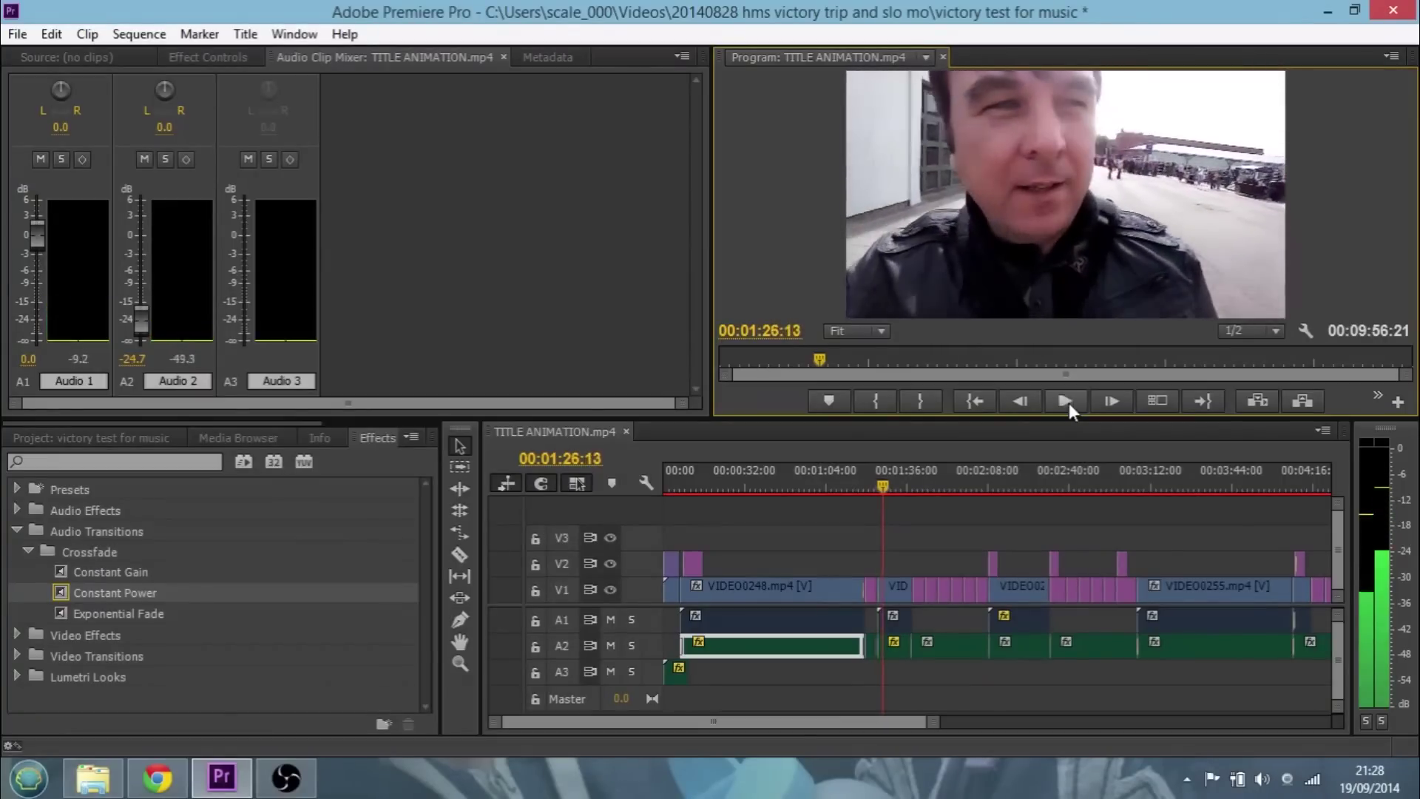
{"action": "left_click_drag", "start_coordinate": [881, 481], "coordinate": [868, 480]}
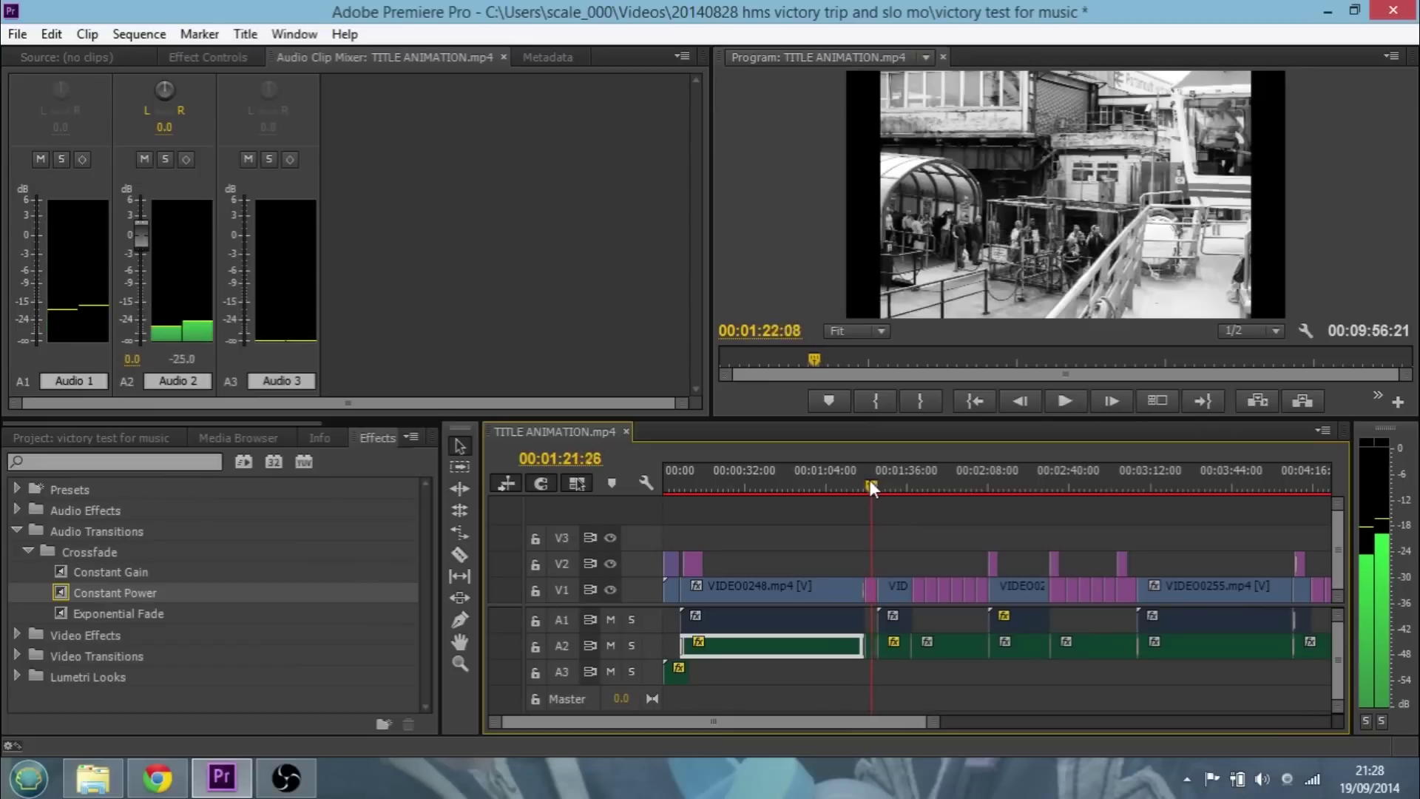
Step: Raise the waltz on Audio 2 to about +3 dB on the pieces at 1:21 and 1:51
{"action": "left_click", "coordinate": [143, 234]}
{"action": "left_click_drag", "start_coordinate": [143, 211], "coordinate": [143, 211]}
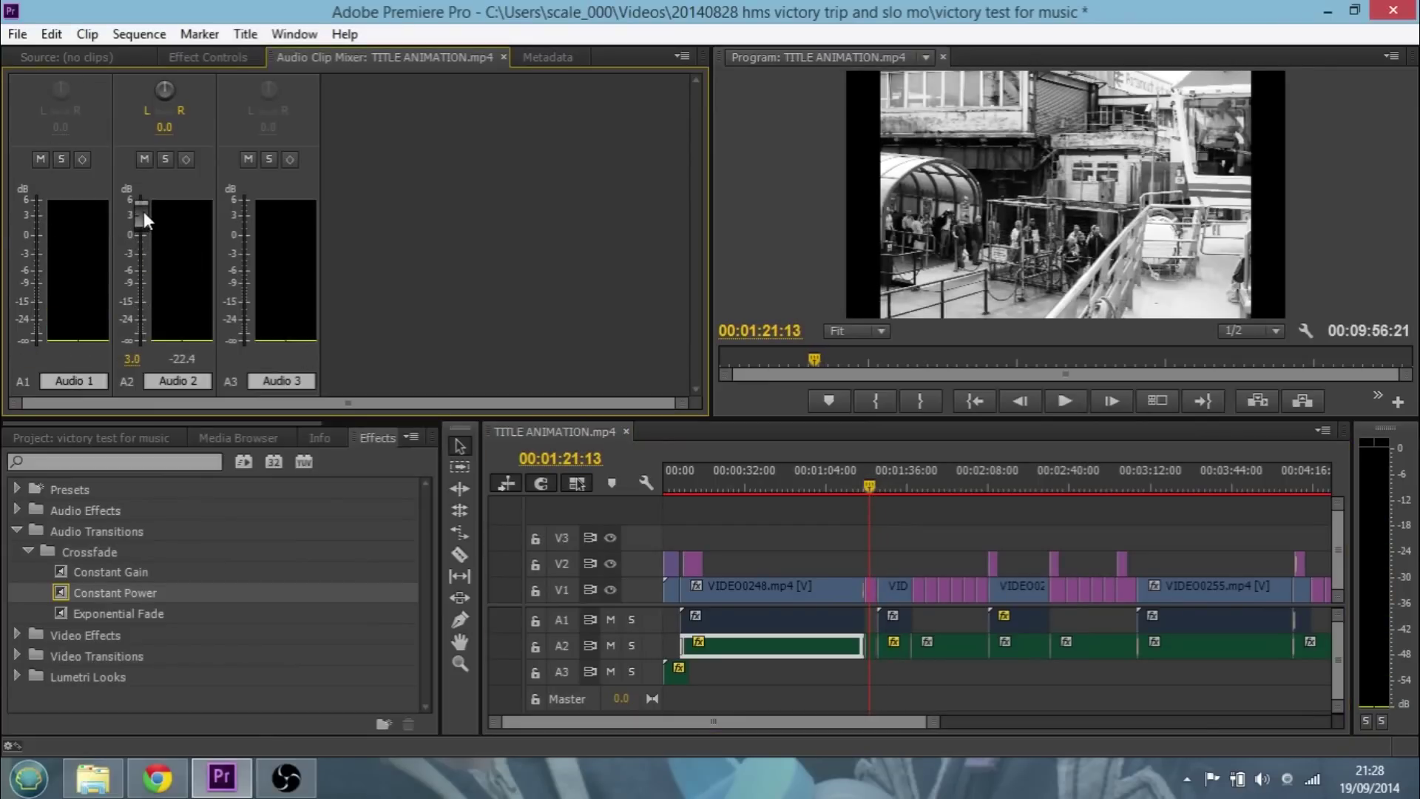
{"action": "left_click", "coordinate": [946, 482]}
{"action": "left_click_drag", "start_coordinate": [144, 237], "coordinate": [143, 227]}
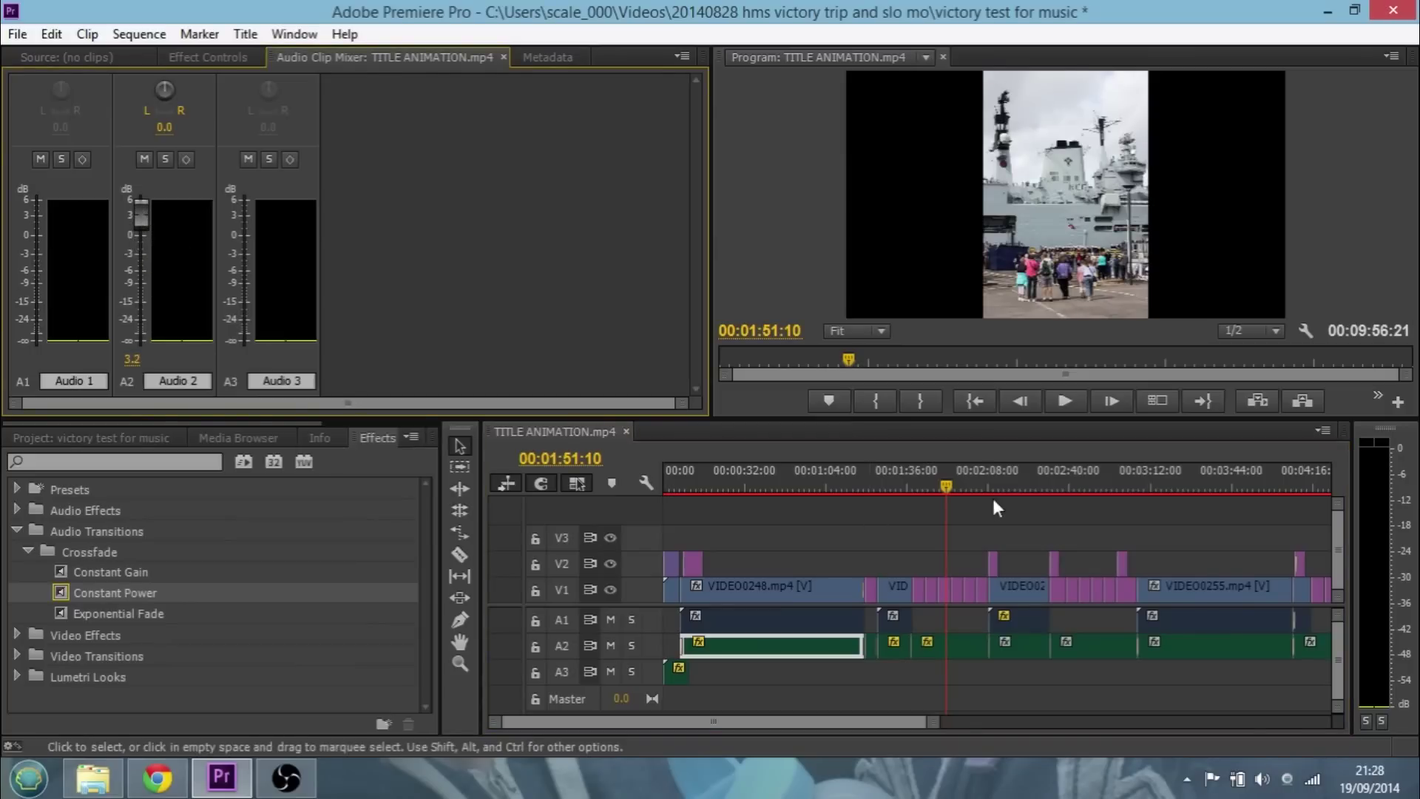
Step: Play back from about 1:34 to check the new music levels
{"action": "left_click", "coordinate": [947, 480]}
{"action": "left_click_drag", "start_coordinate": [947, 480], "coordinate": [903, 486]}
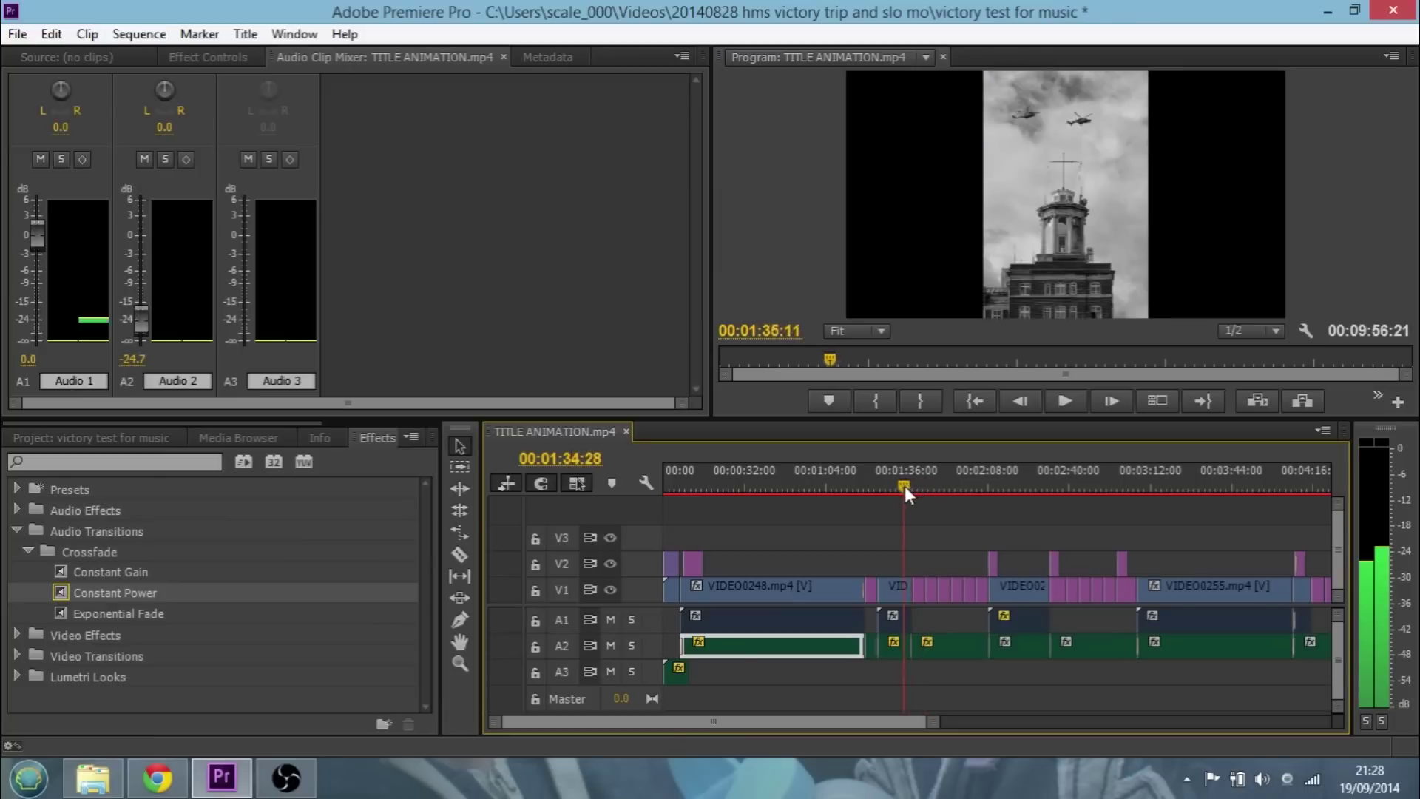
{"action": "left_click", "coordinate": [1064, 400]}
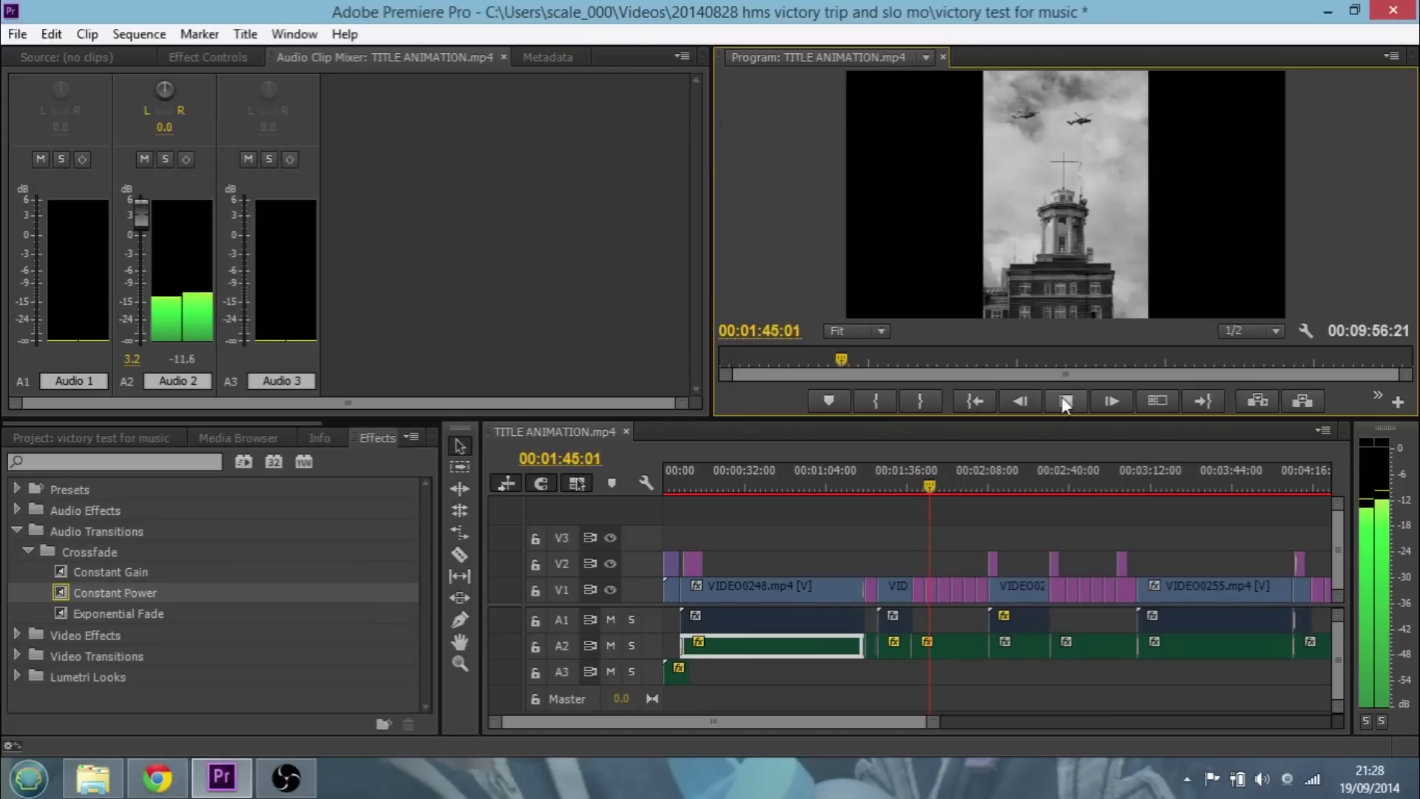
{"action": "left_click", "coordinate": [1063, 397]}
{"action": "left_click", "coordinate": [1004, 488]}
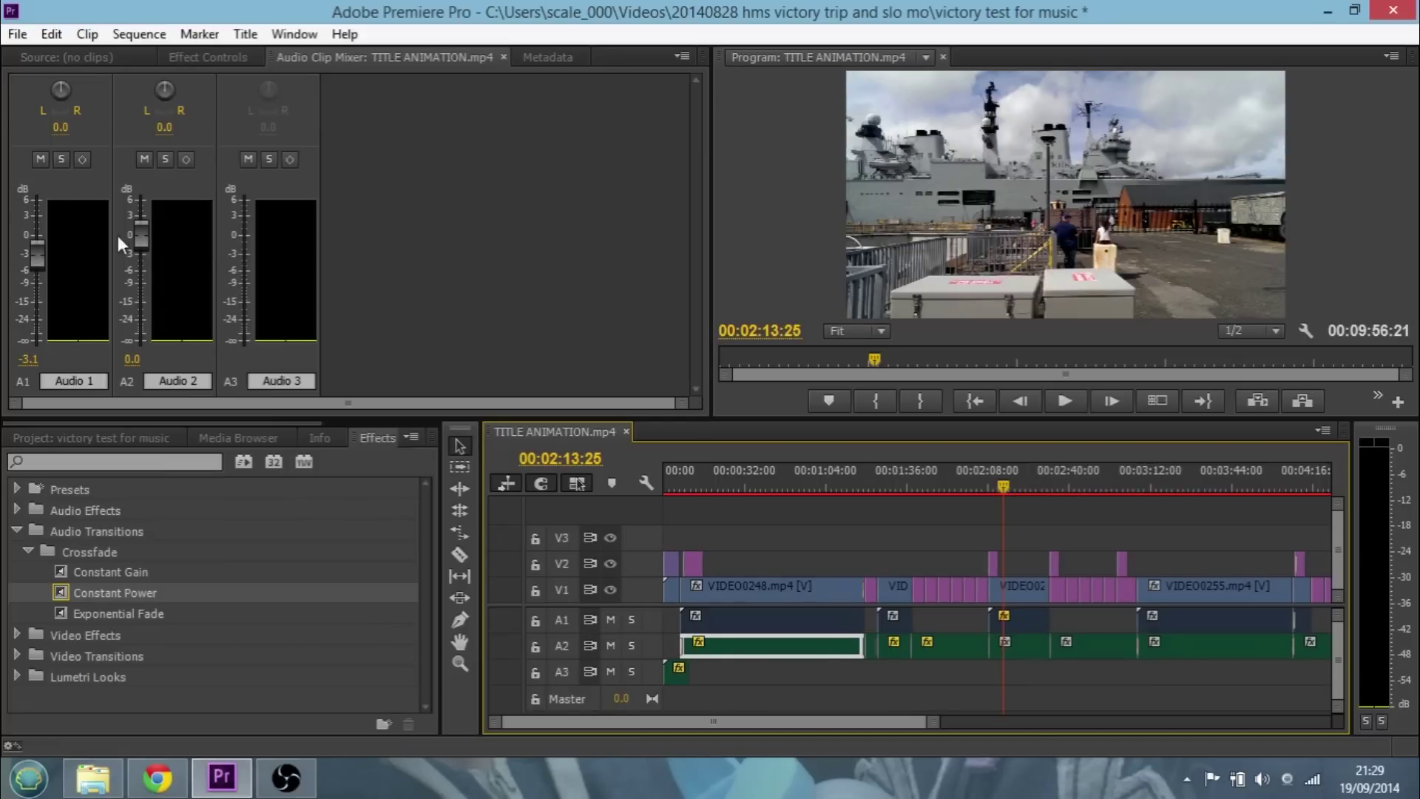
Step: Lower the Audio 2 music slightly at 2:13 and play back to hear the balance
{"action": "left_click", "coordinate": [39, 246]}
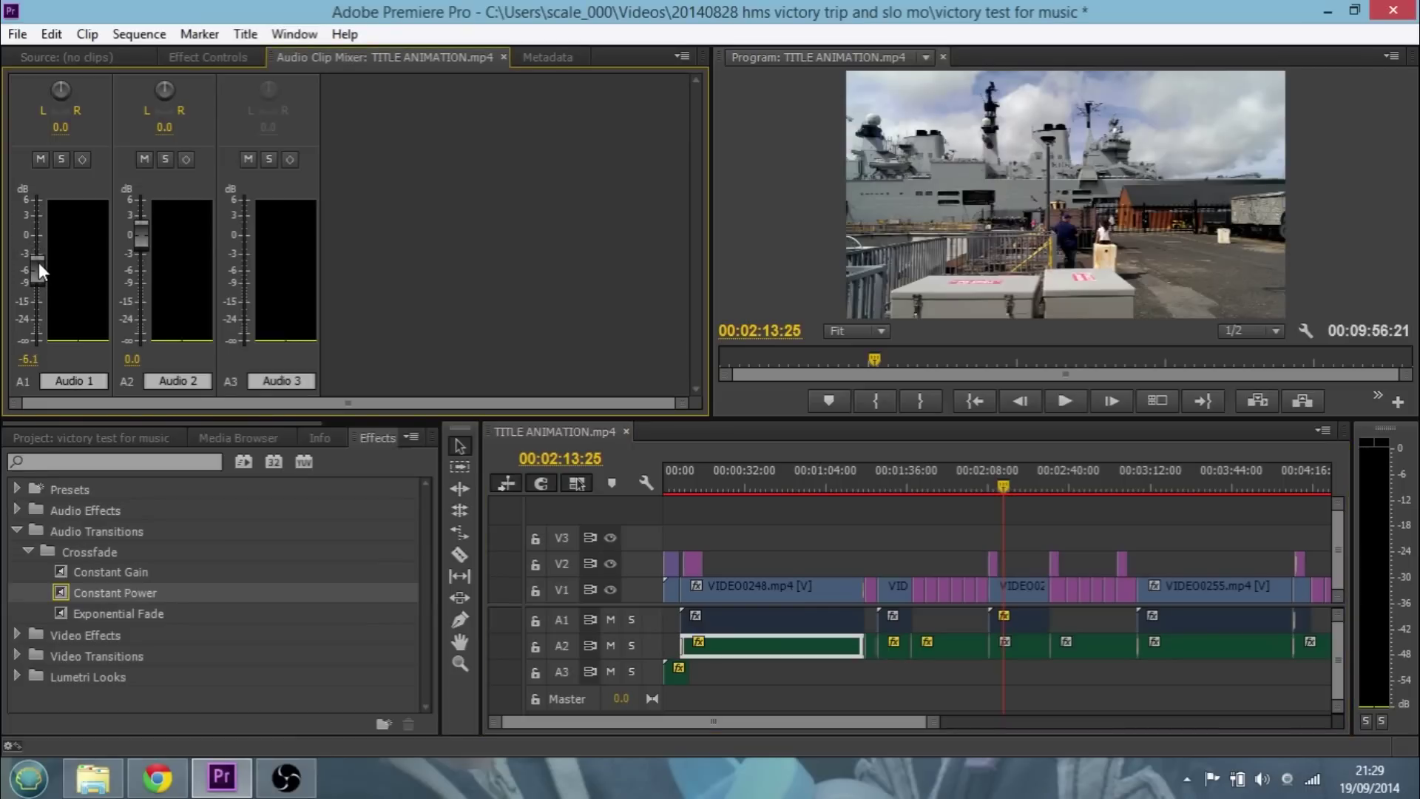
{"action": "left_click_drag", "start_coordinate": [144, 234], "coordinate": [144, 261]}
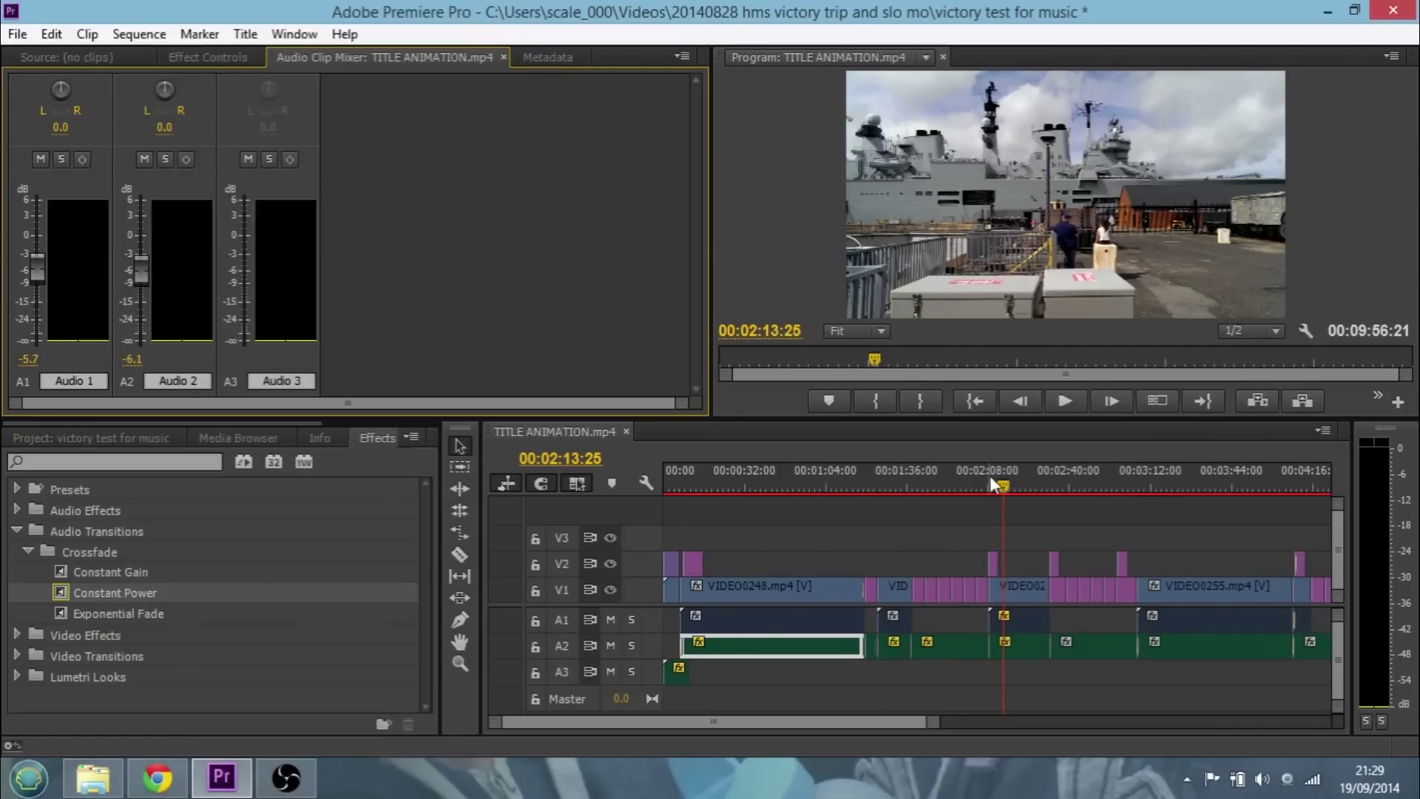
{"action": "left_click", "coordinate": [1068, 397]}
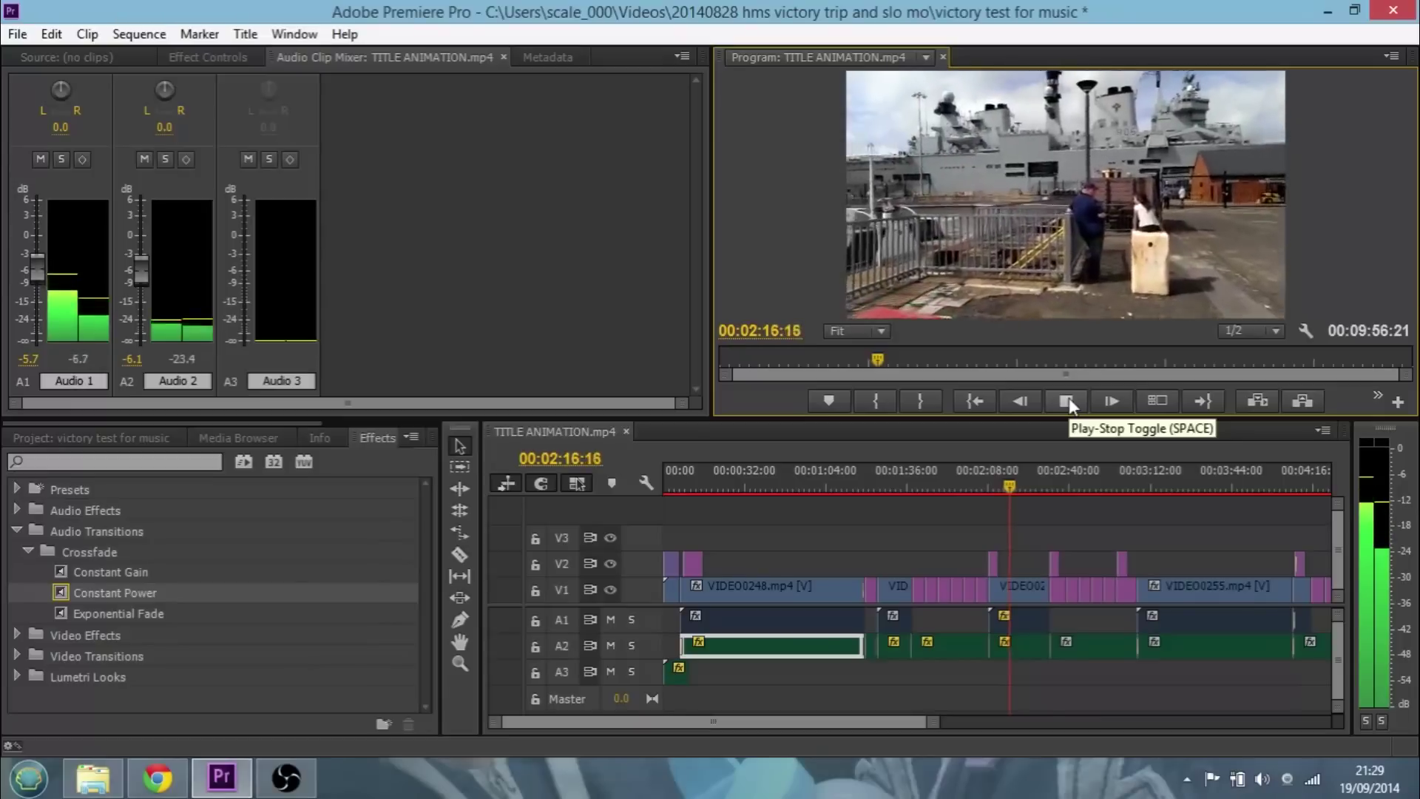
{"action": "left_click", "coordinate": [1068, 397]}
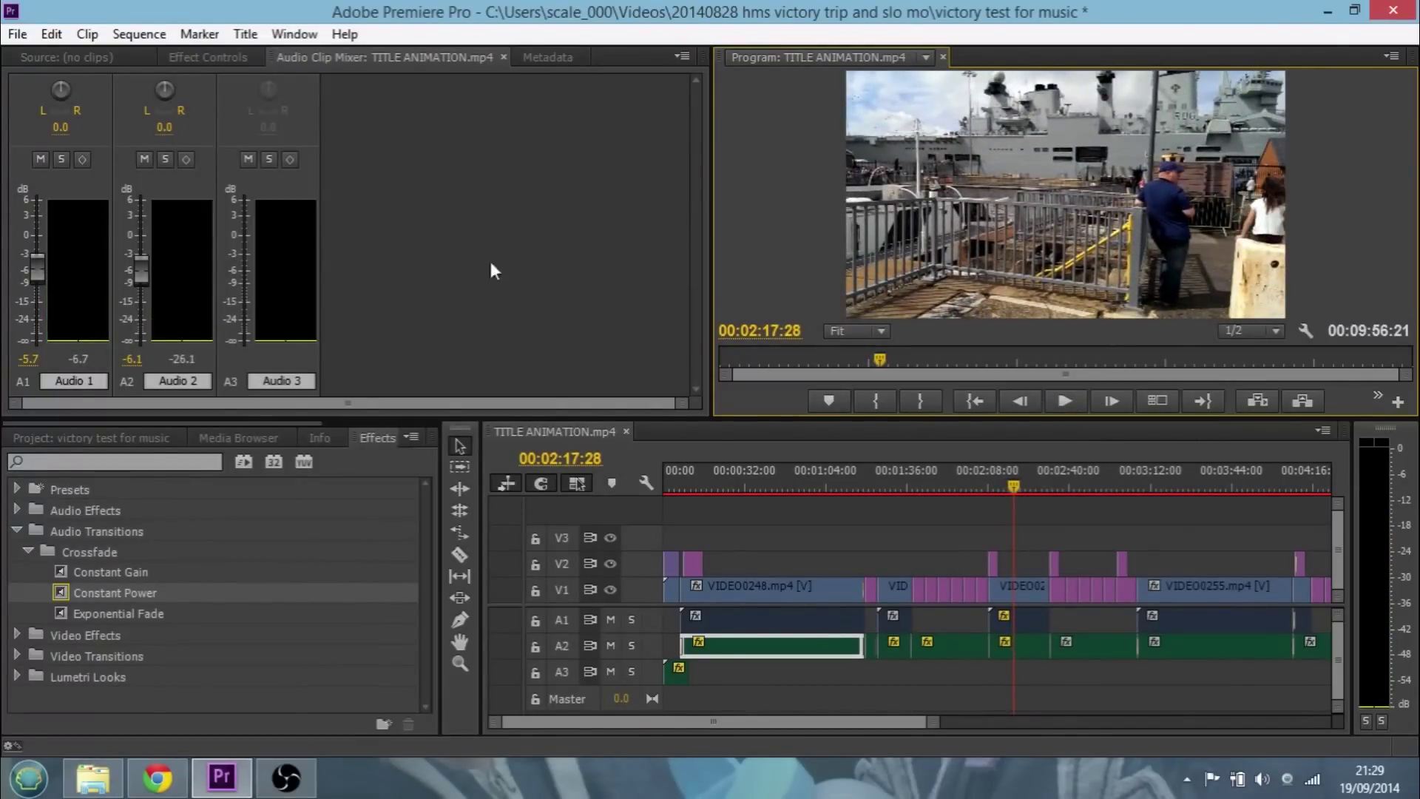
Step: Set dialogue on Audio 1 to -14.5 dB and music on Audio 2 to -1.7 dB, then replay from 00:02:13:25
{"action": "left_click_drag", "start_coordinate": [33, 264], "coordinate": [37, 295]}
{"action": "left_click_drag", "start_coordinate": [144, 263], "coordinate": [143, 246]}
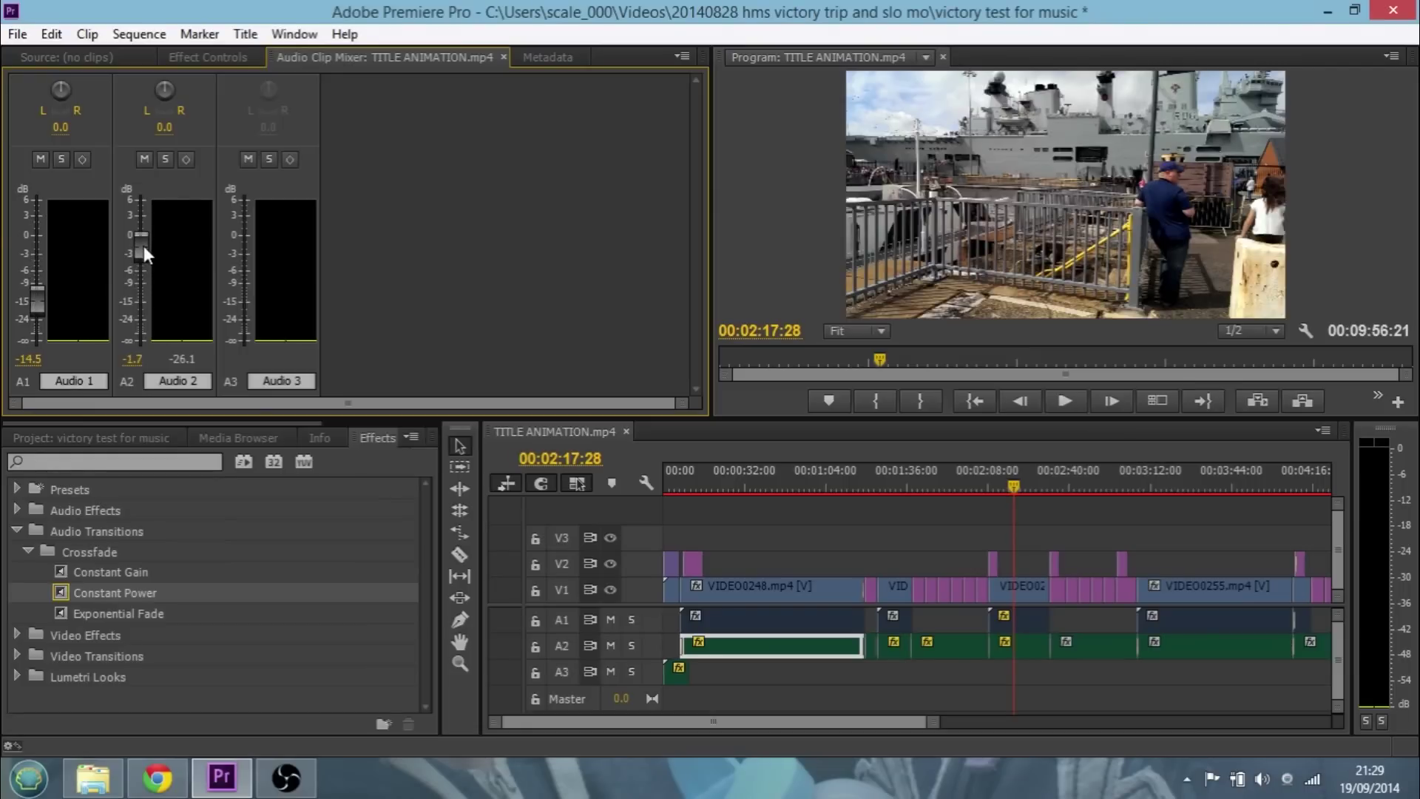
{"action": "left_click", "coordinate": [1003, 482]}
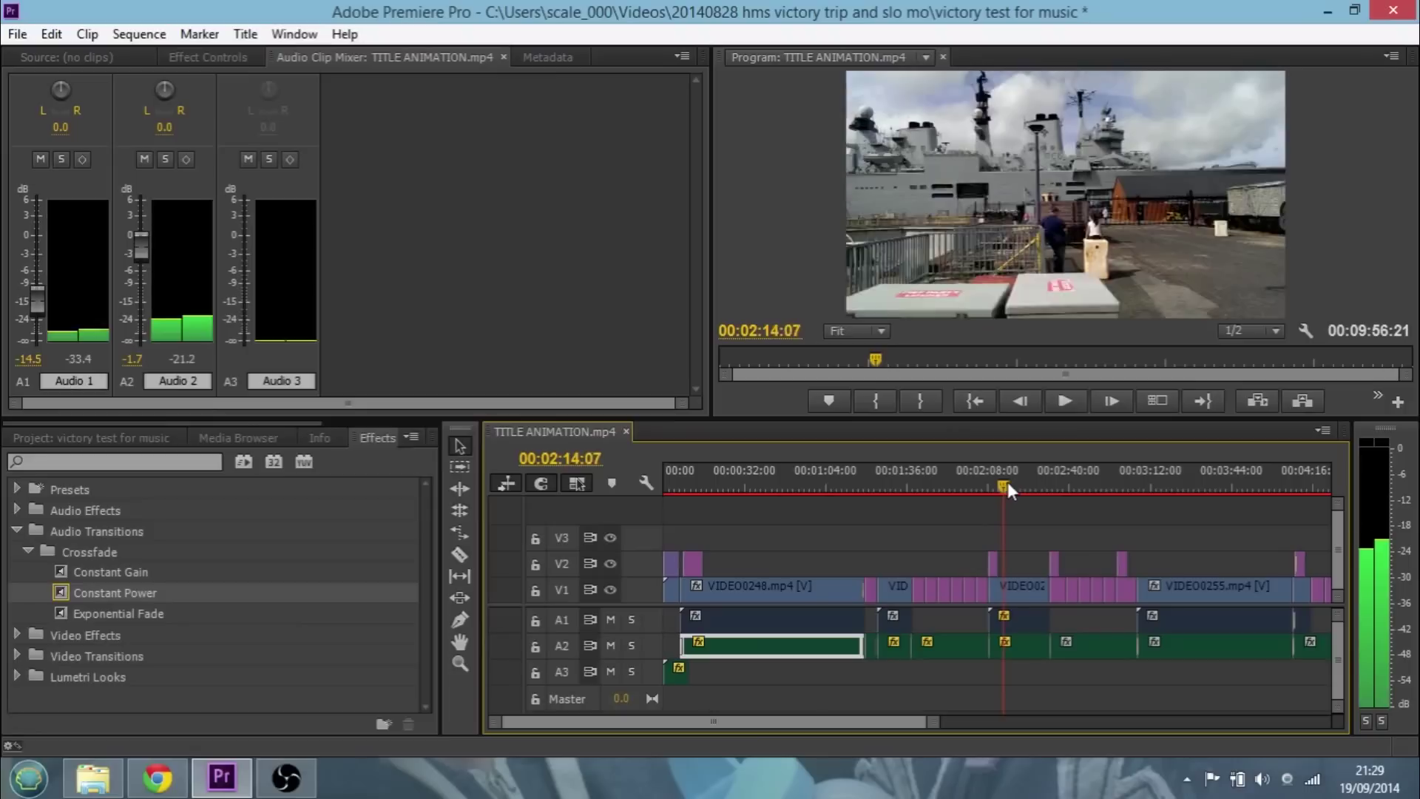
{"action": "left_click", "coordinate": [1065, 400]}
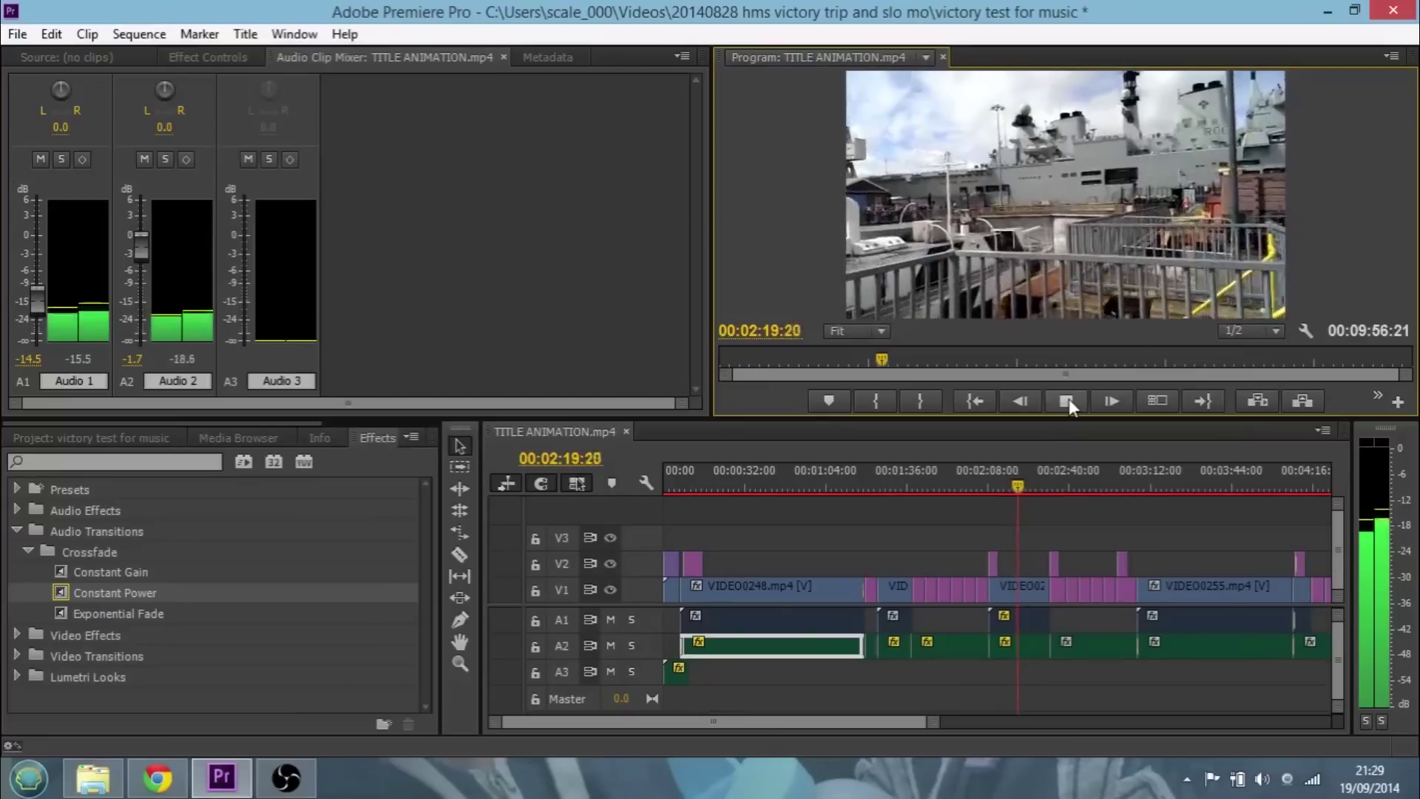
{"action": "left_click", "coordinate": [1067, 400]}
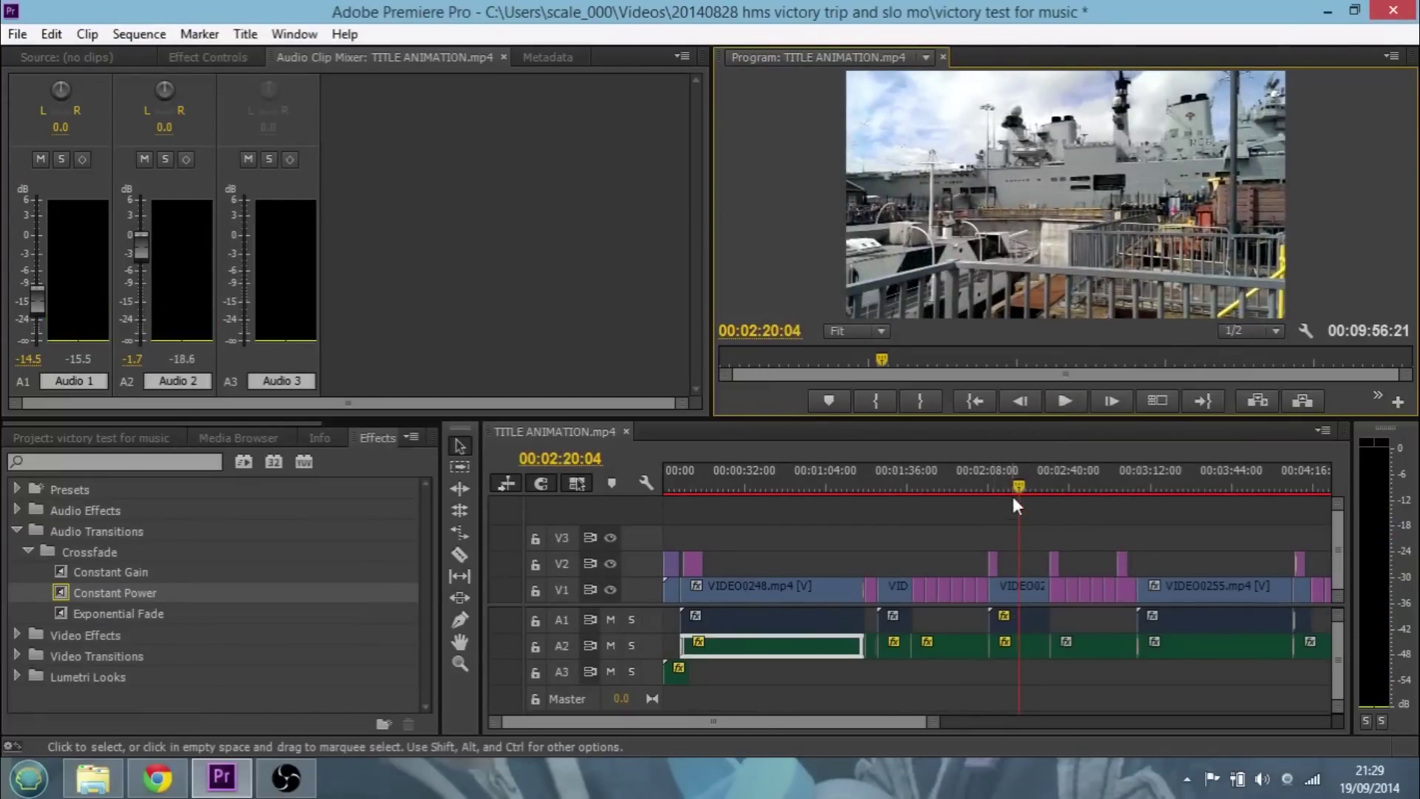
{"action": "left_click_drag", "start_coordinate": [1018, 486], "coordinate": [969, 479]}
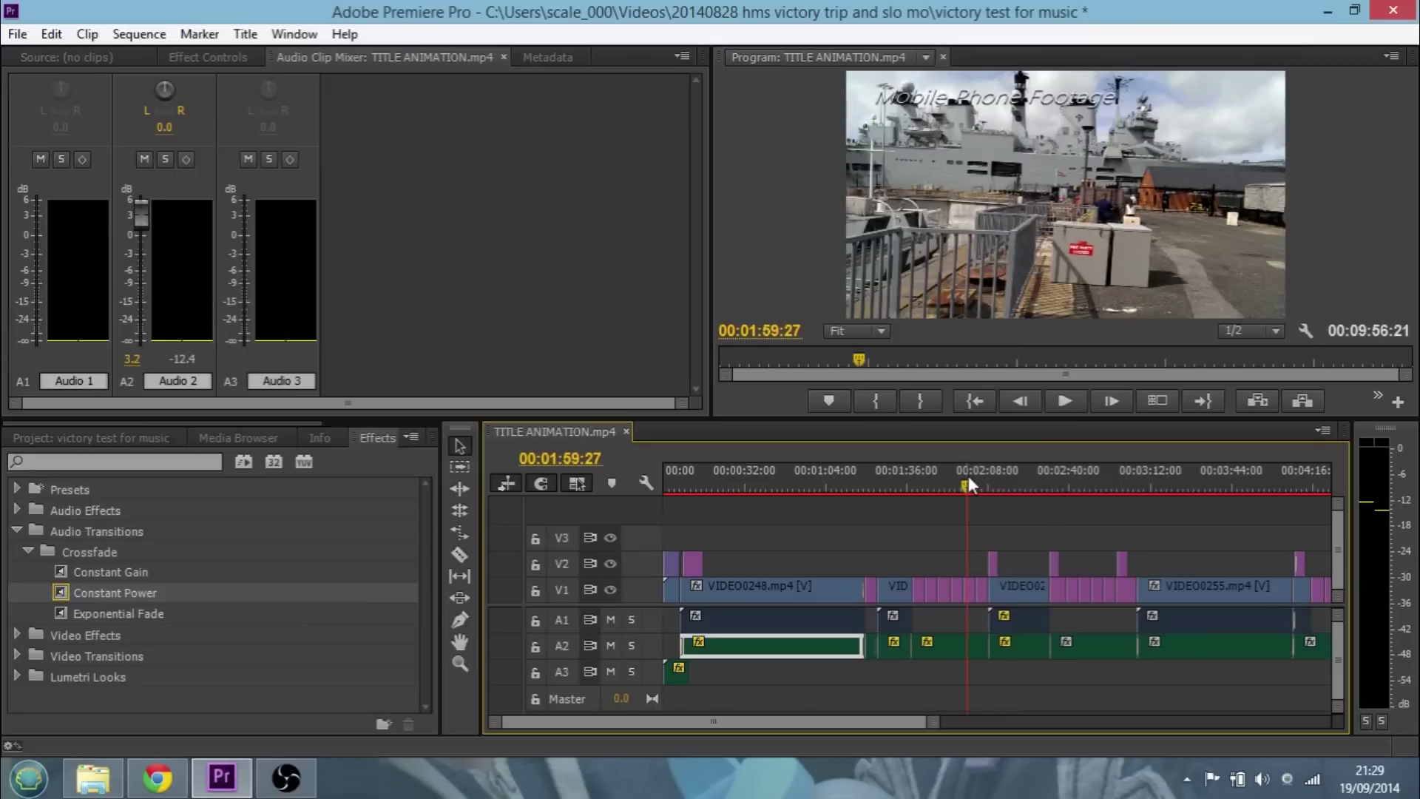
Step: Play back from 00:01:59:27 to check the levels up to 00:02:37:17
{"action": "left_click", "coordinate": [1069, 403]}
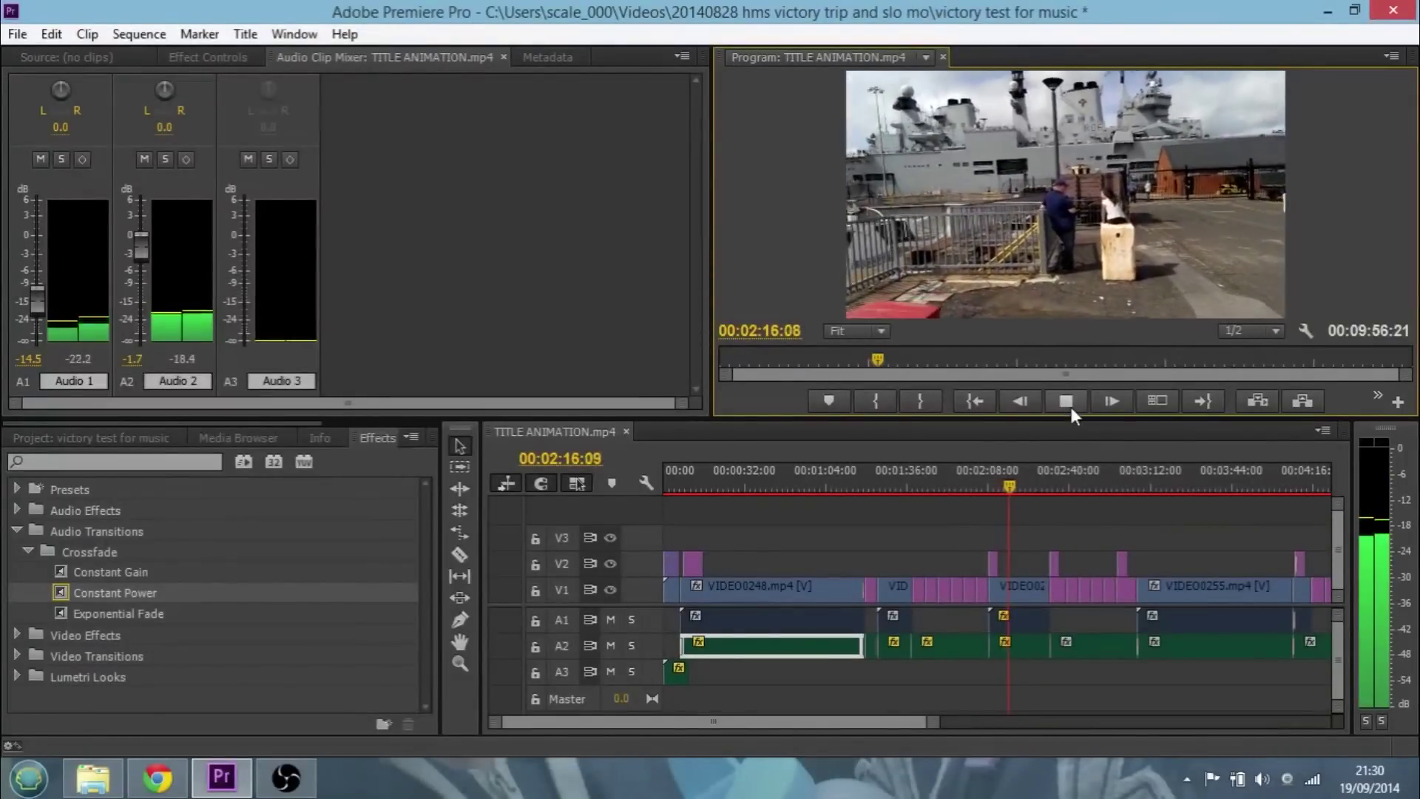
{"action": "left_click", "coordinate": [1070, 407]}
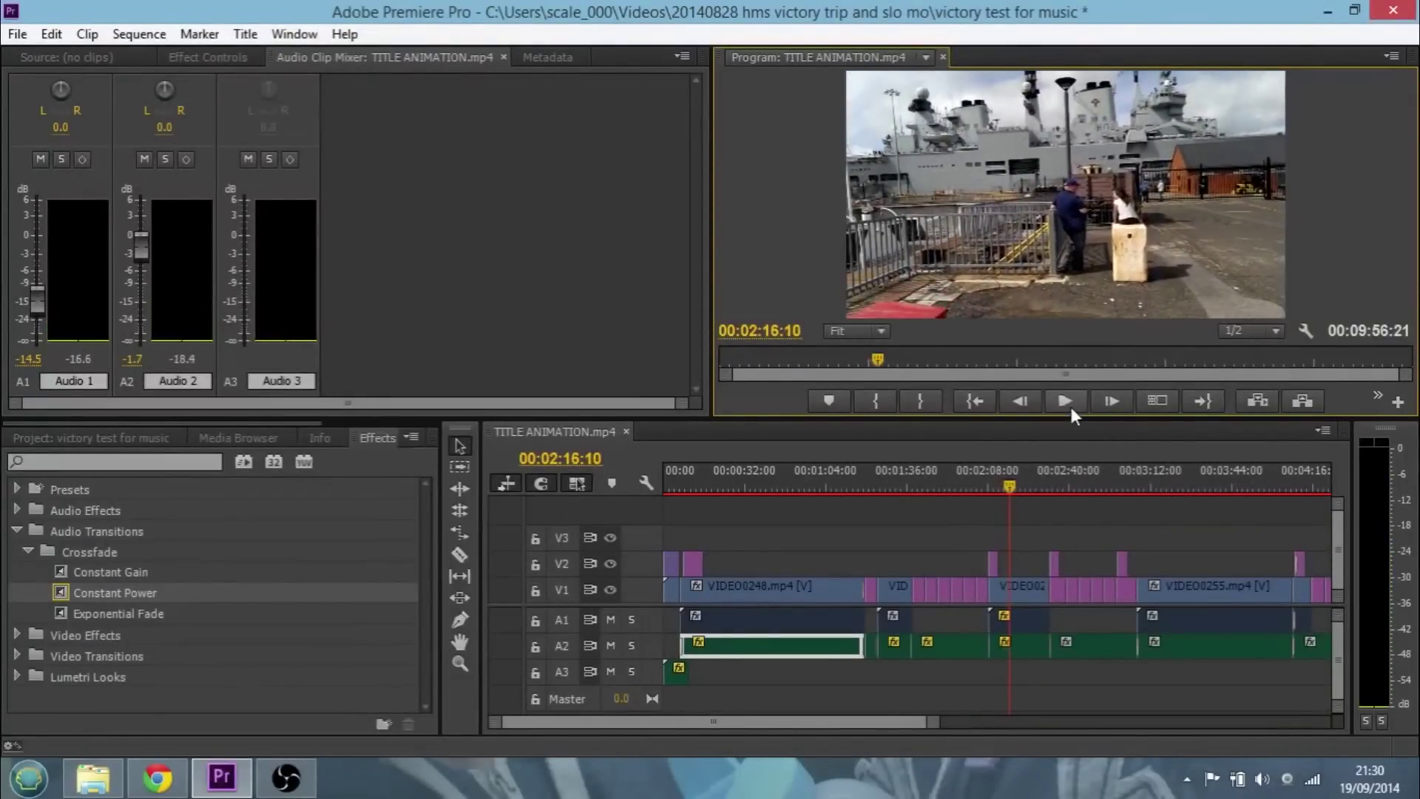
{"action": "left_click", "coordinate": [1063, 489]}
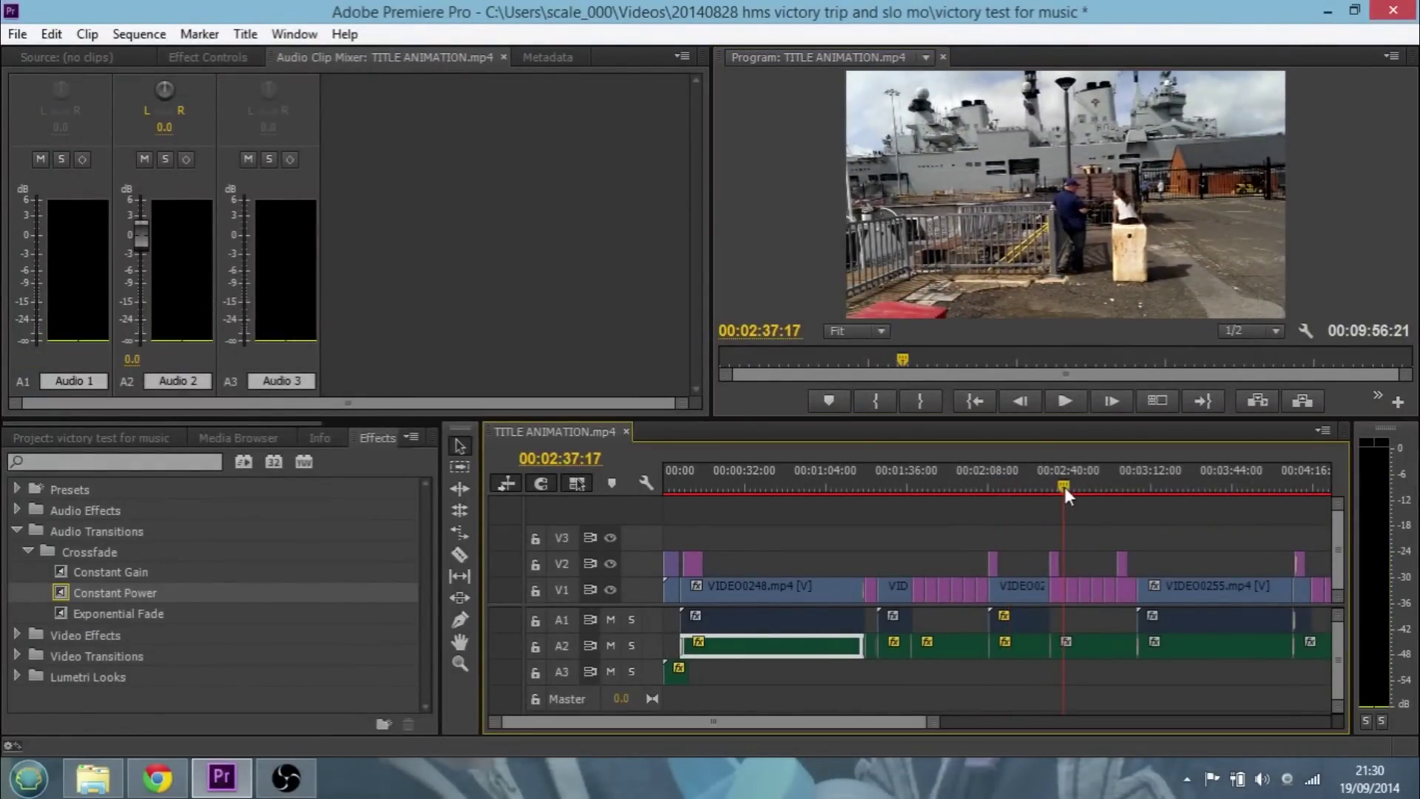
Step: Lower the waltz on Audio 2 to -25.5 dB under the talking-to-camera clip at 00:03:34:26
{"action": "left_click", "coordinate": [1209, 488]}
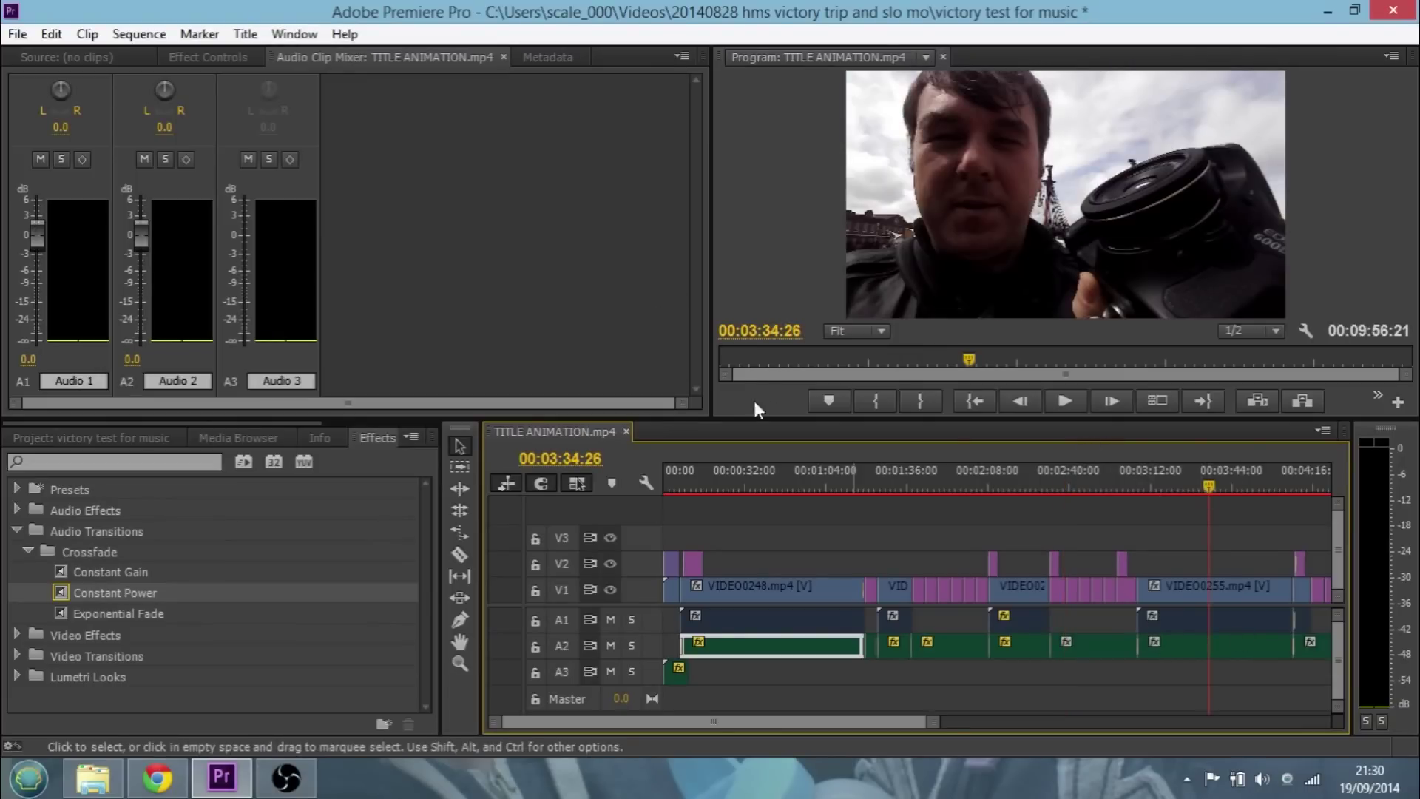
{"action": "left_click_drag", "start_coordinate": [142, 233], "coordinate": [139, 314]}
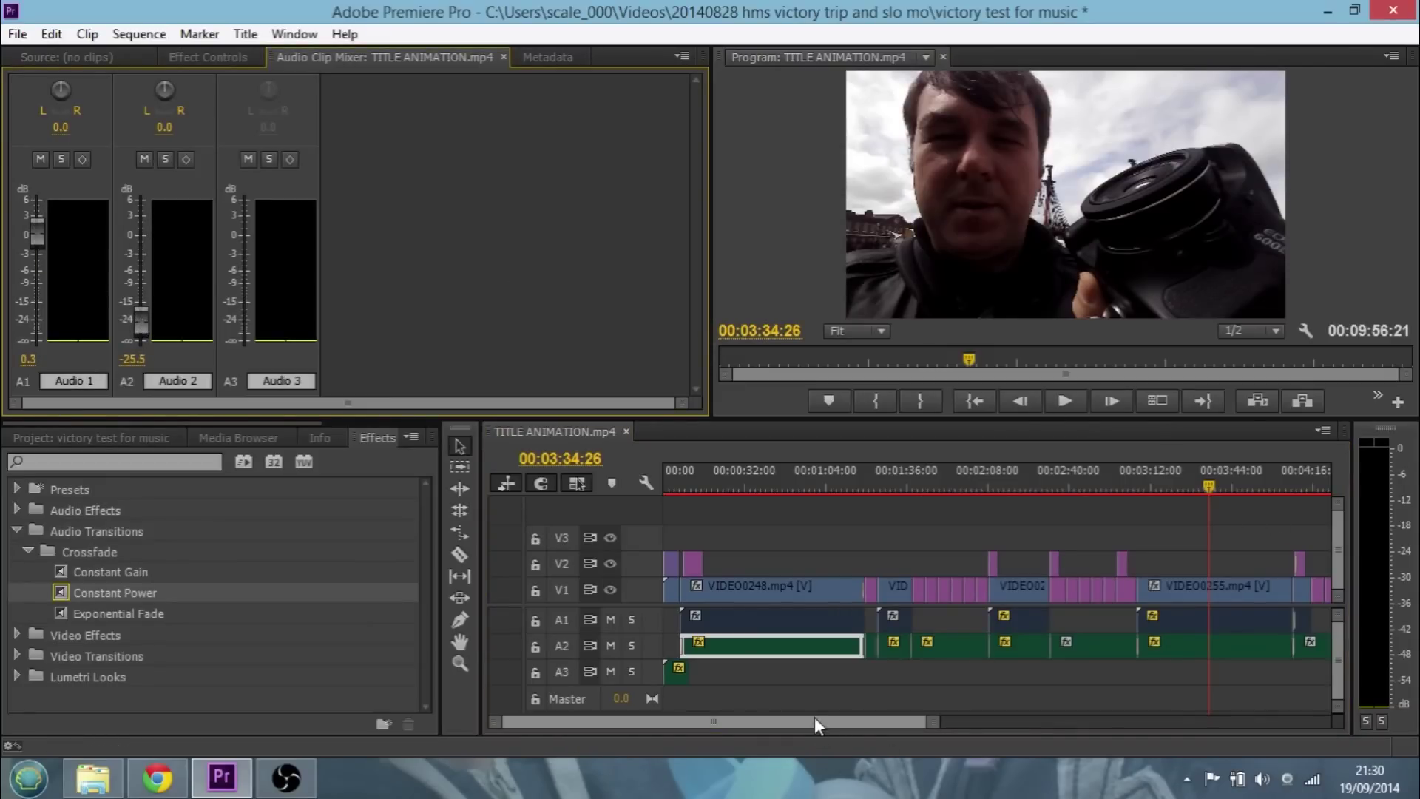
{"action": "left_click_drag", "start_coordinate": [814, 716], "coordinate": [855, 716]}
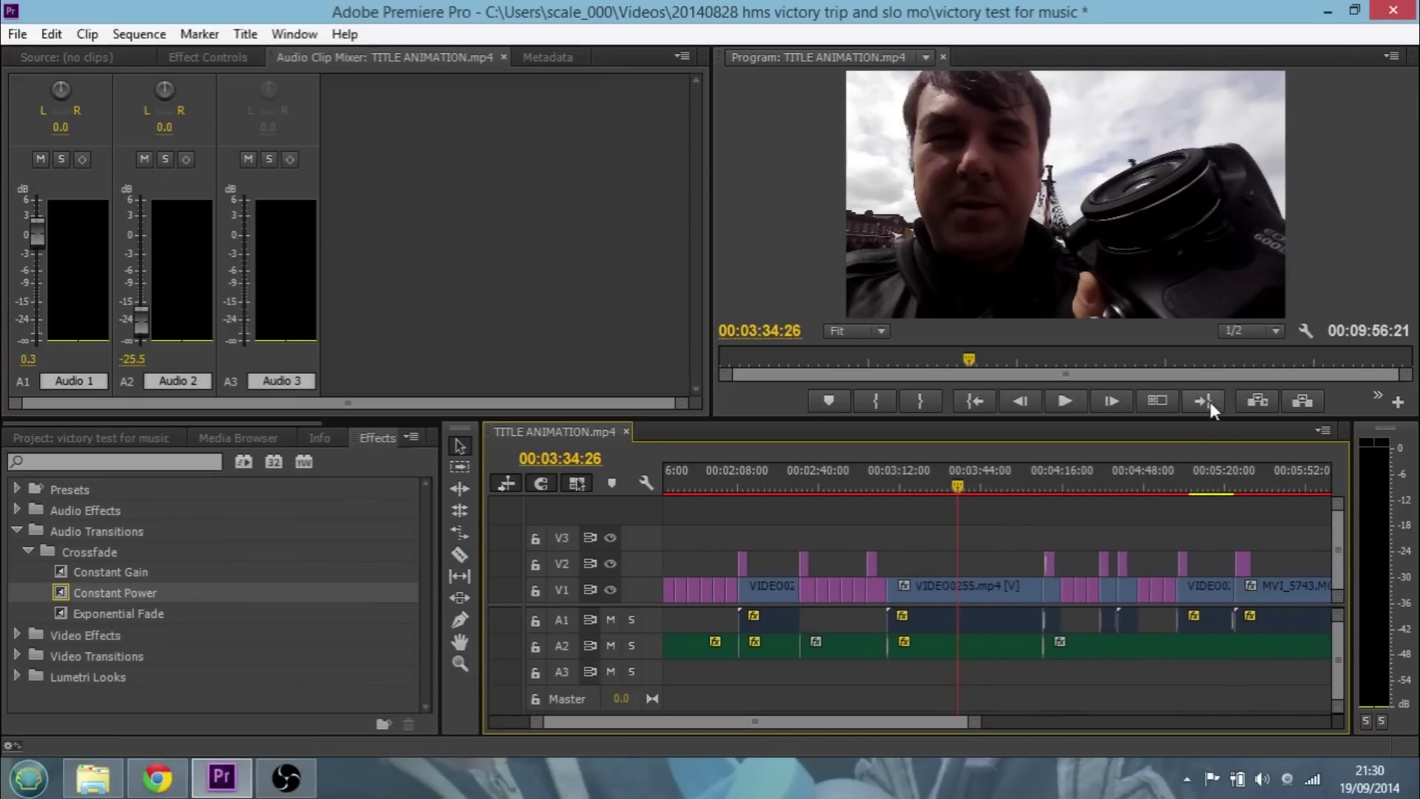
Step: Raise the Audio 2 waltz to -17.0 dB during playback and scroll toward the sequence end
{"action": "left_click", "coordinate": [1072, 401]}
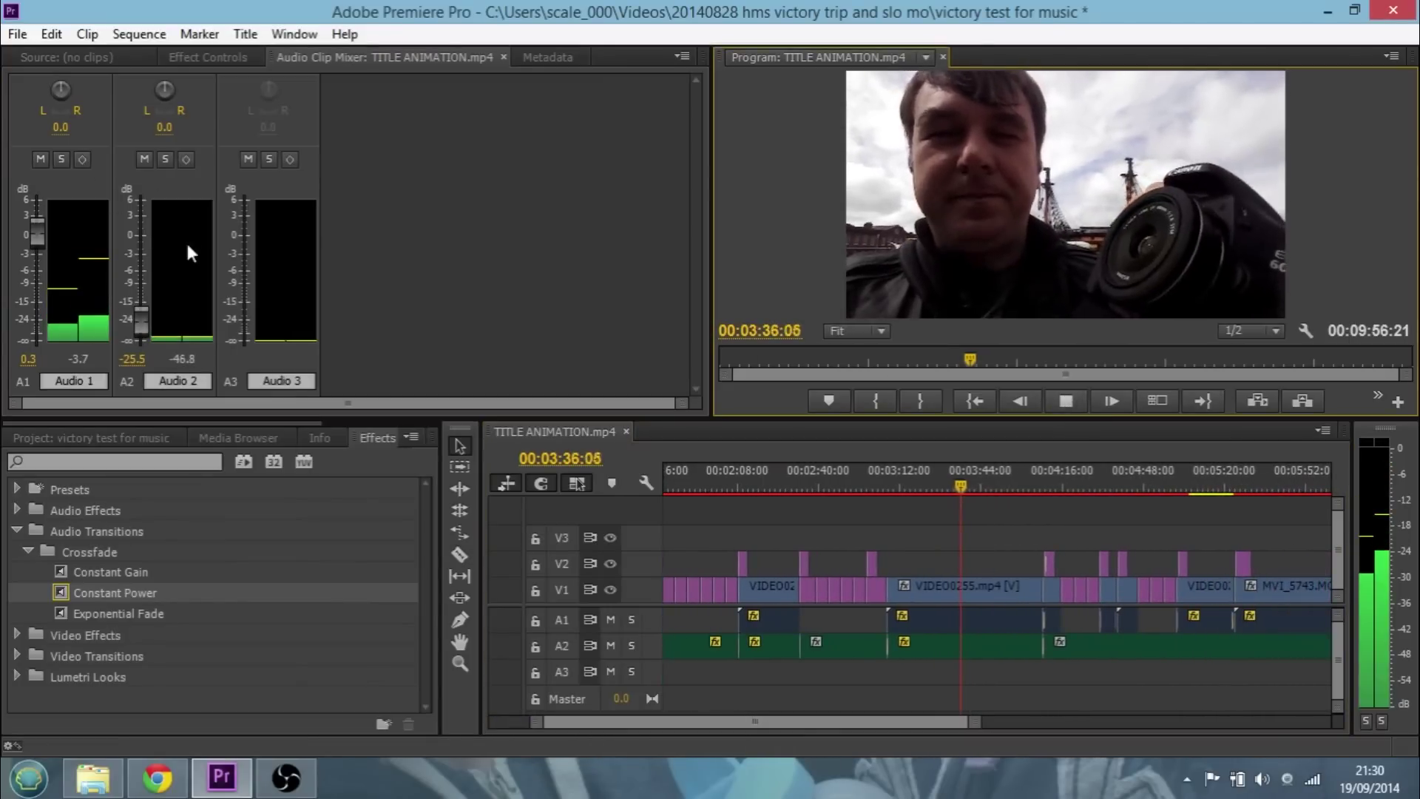
{"action": "left_click", "coordinate": [34, 228]}
{"action": "mouse_move", "coordinate": [143, 324]}
{"action": "left_mouse_down"}
{"action": "mouse_move", "coordinate": [143, 255]}
{"action": "mouse_move", "coordinate": [140, 309]}
{"action": "left_mouse_up"}
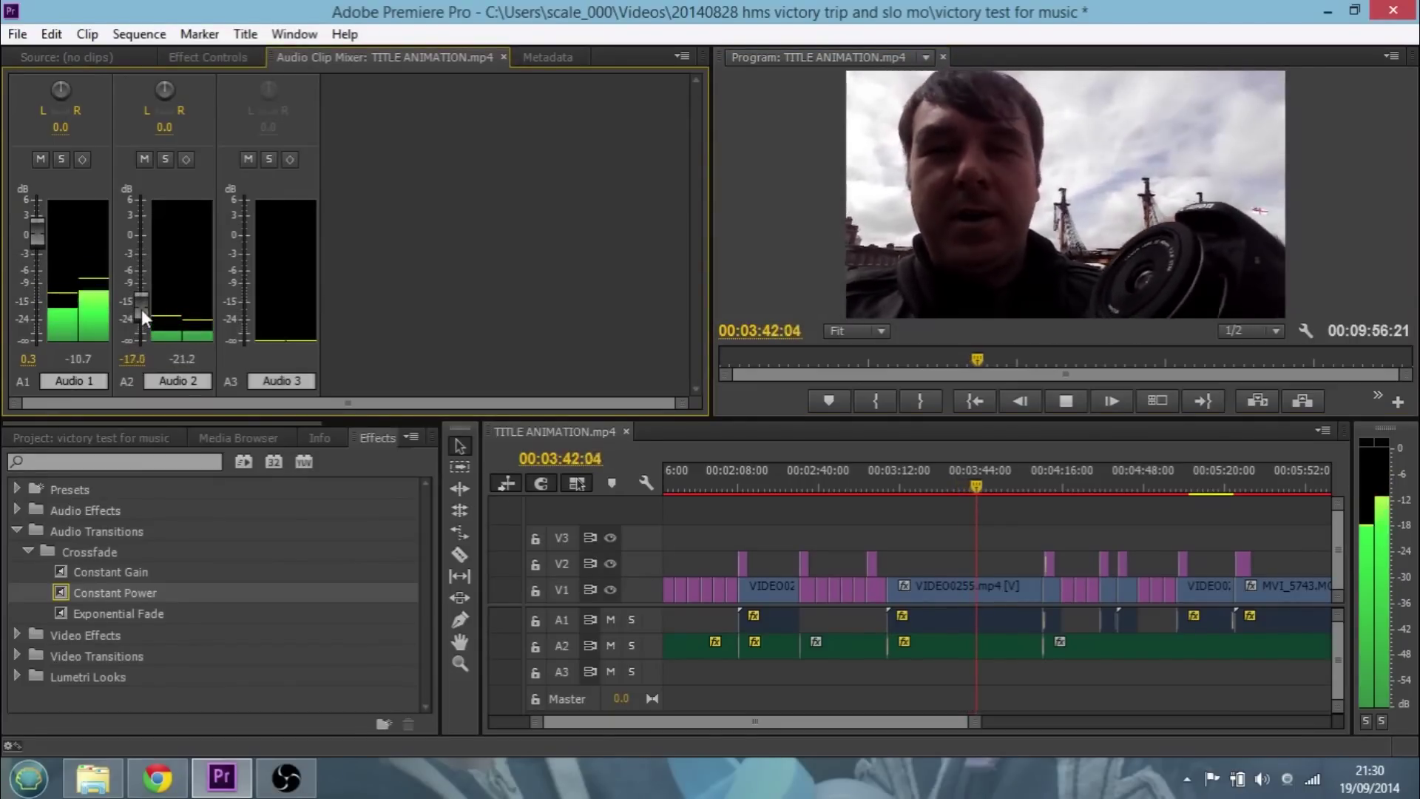
{"action": "left_click", "coordinate": [1067, 400]}
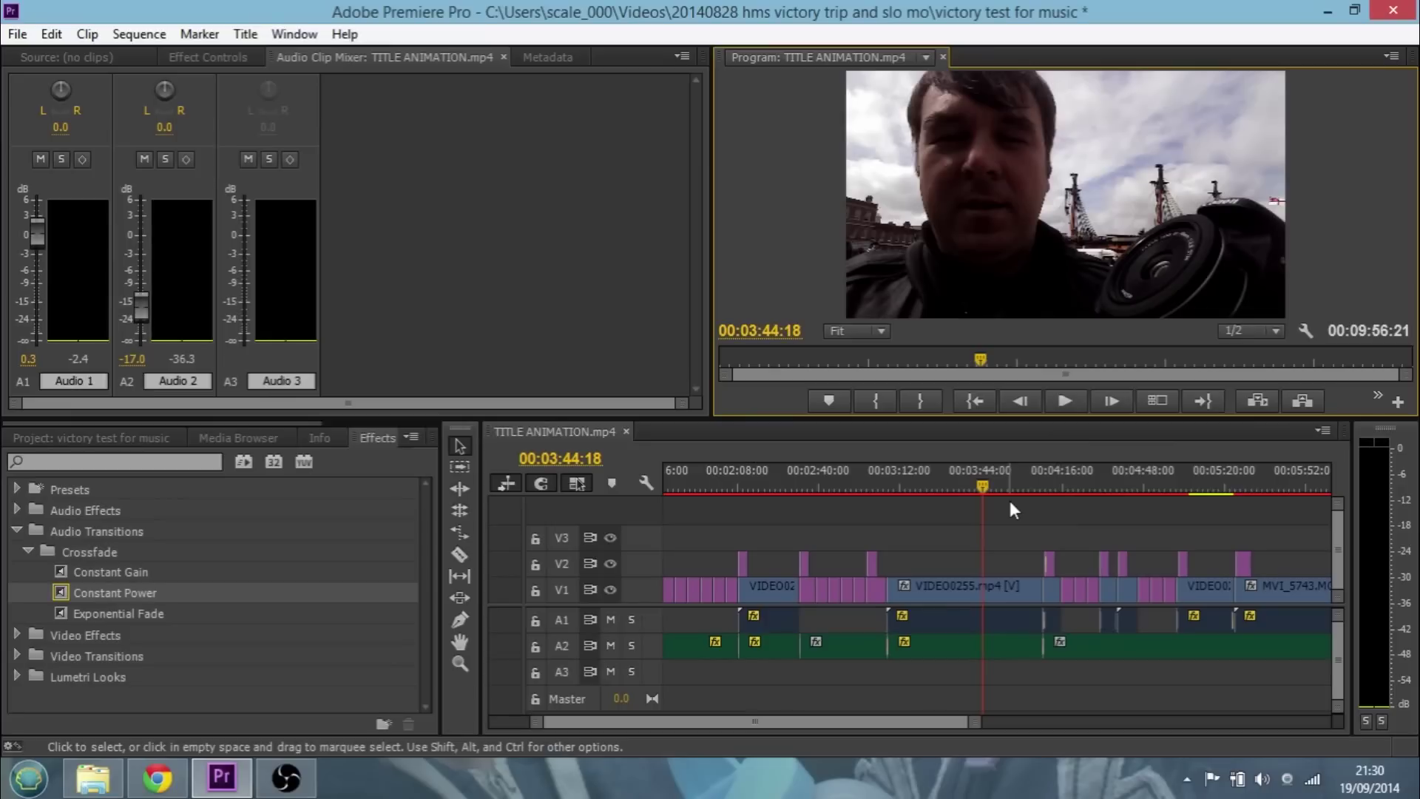
{"action": "mouse_move", "coordinate": [911, 723]}
{"action": "left_mouse_down"}
{"action": "mouse_move", "coordinate": [978, 724]}
{"action": "mouse_move", "coordinate": [933, 724]}
{"action": "left_mouse_up"}
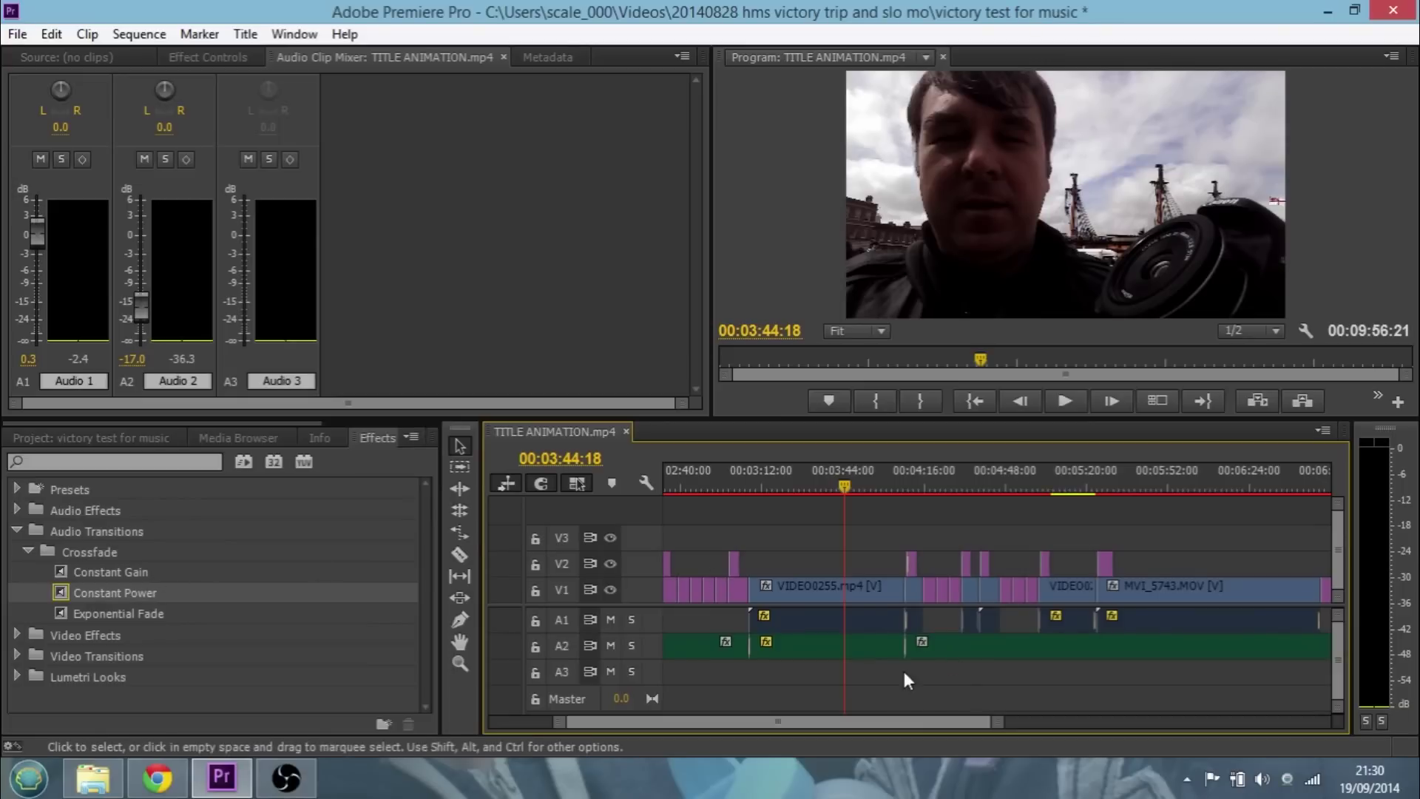
{"action": "left_click_drag", "start_coordinate": [873, 722], "coordinate": [953, 712]}
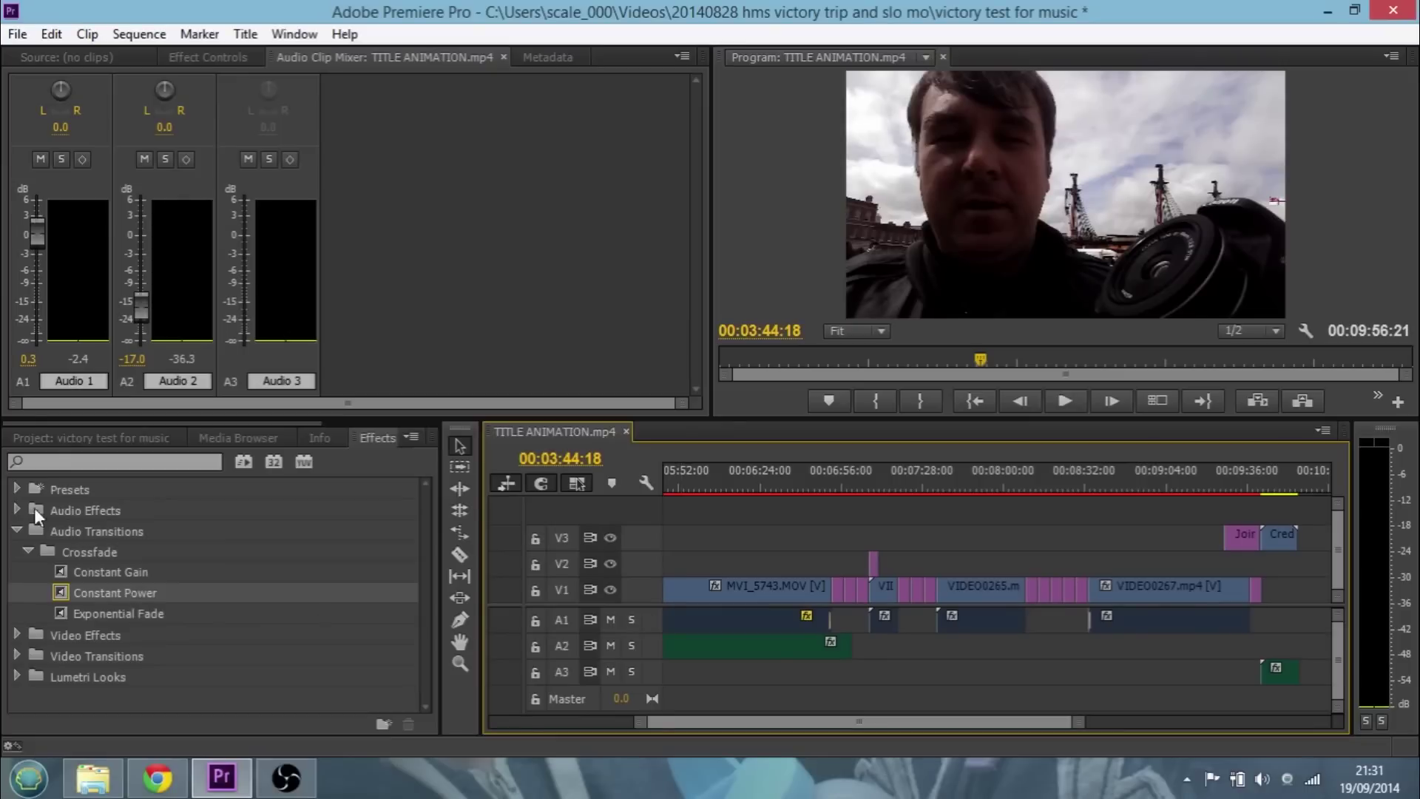
Step: Lay another copy of the Waltz onto A2 with a Constant Power crossfade at the join
{"action": "left_click", "coordinate": [91, 437]}
{"action": "left_click_drag", "start_coordinate": [324, 640], "coordinate": [855, 651]}
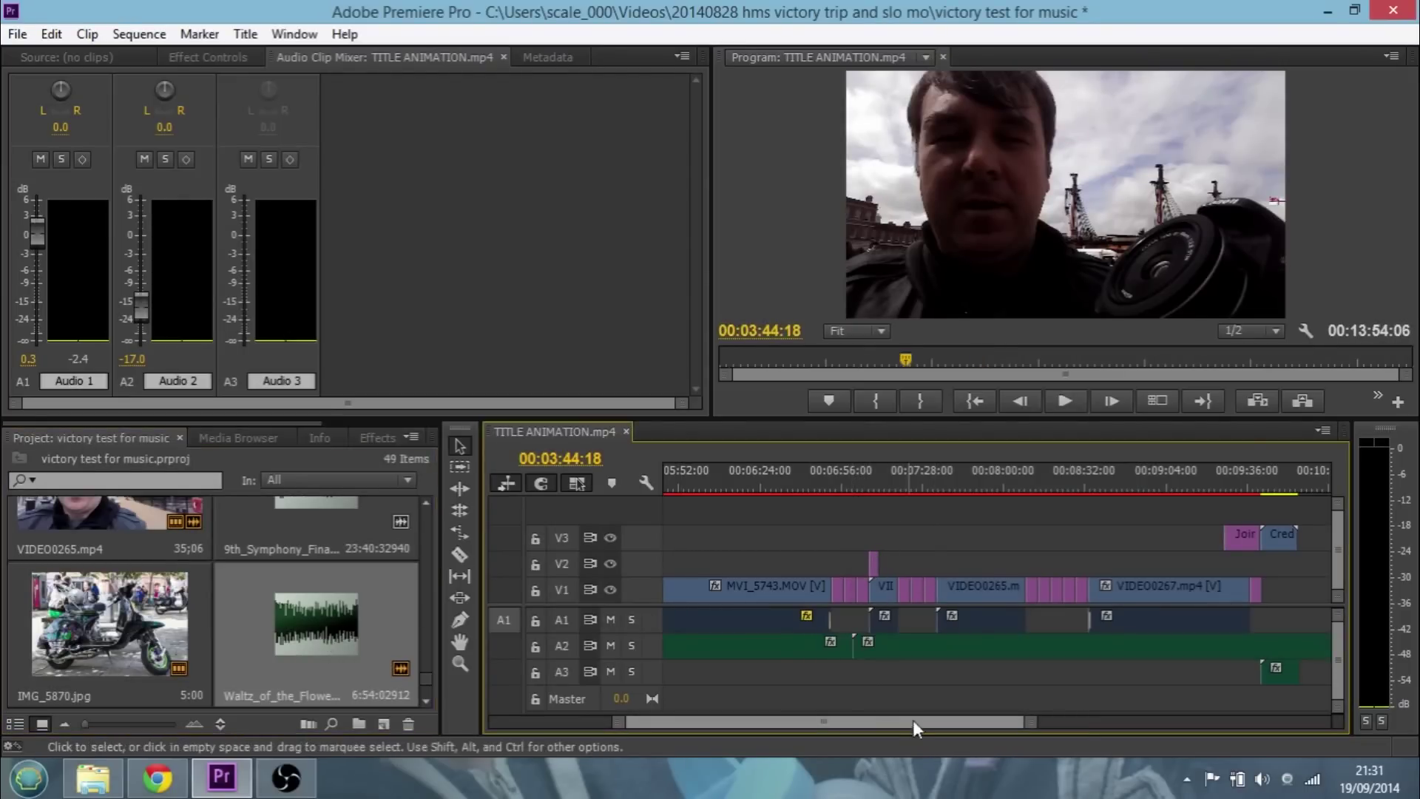
{"action": "left_click", "coordinate": [372, 437]}
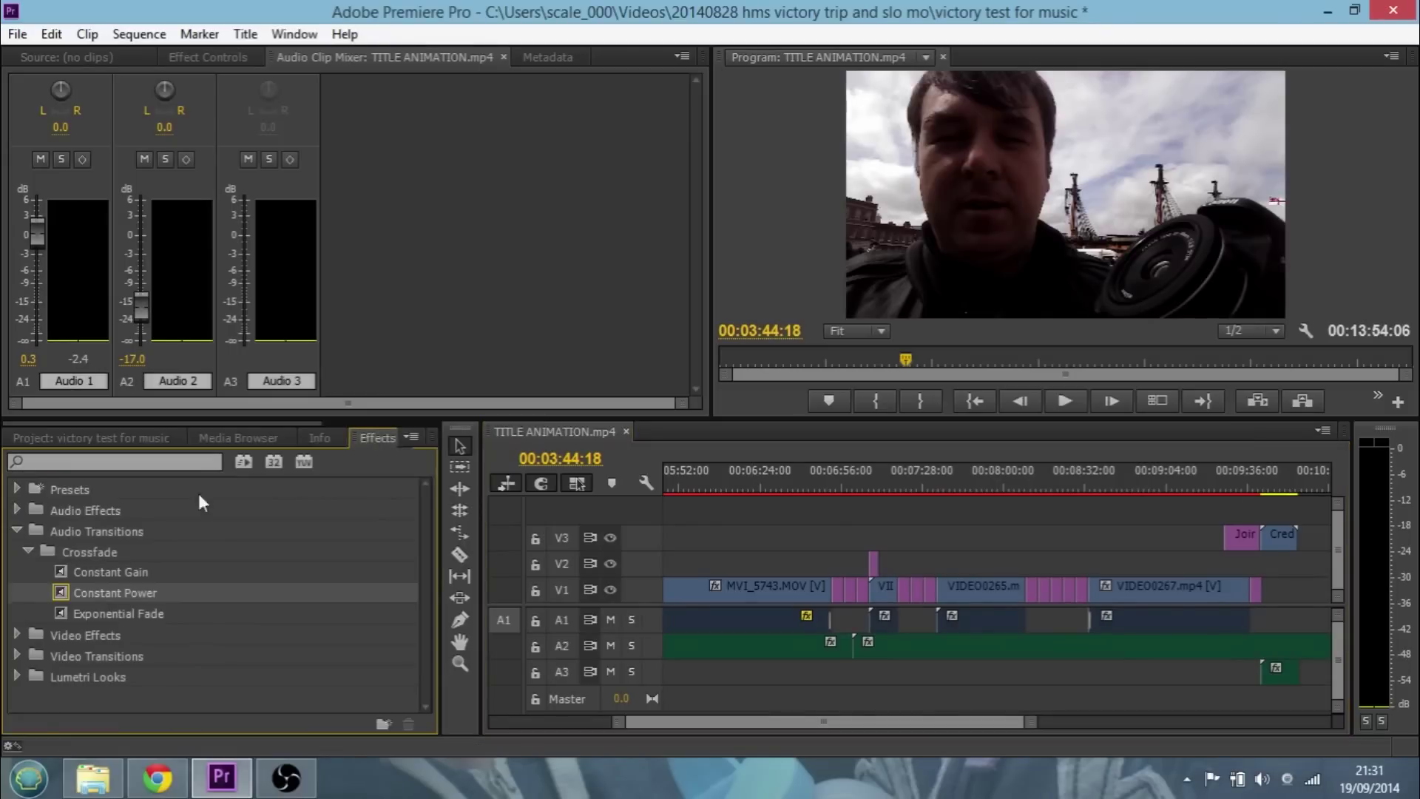
{"action": "left_click_drag", "start_coordinate": [60, 592], "coordinate": [853, 653]}
Step: Cut the waltz at the sequence end and delete the overhanging tail
{"action": "left_click_drag", "start_coordinate": [868, 724], "coordinate": [911, 728]}
{"action": "key", "text": "c"}
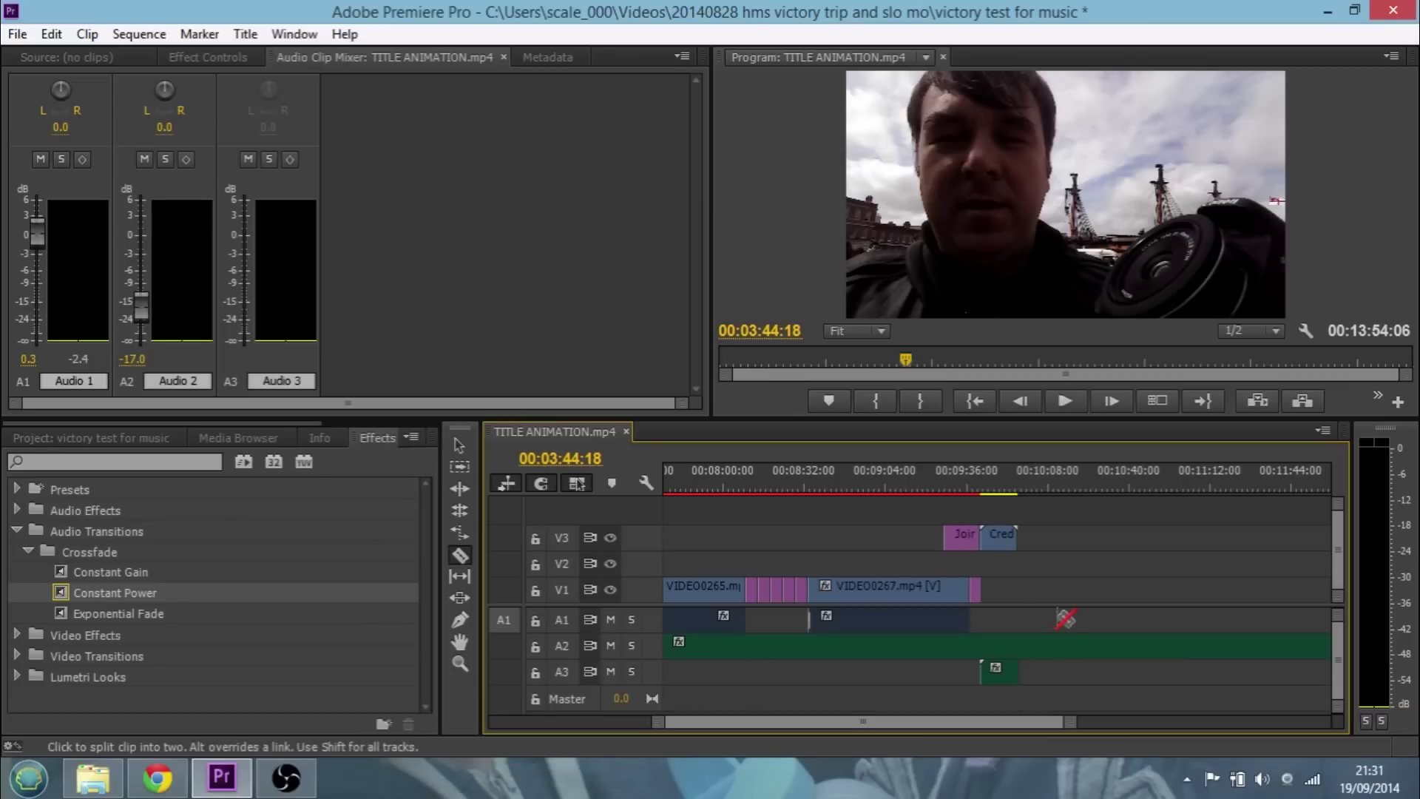
{"action": "left_click", "coordinate": [1021, 656]}
{"action": "key", "text": "v"}
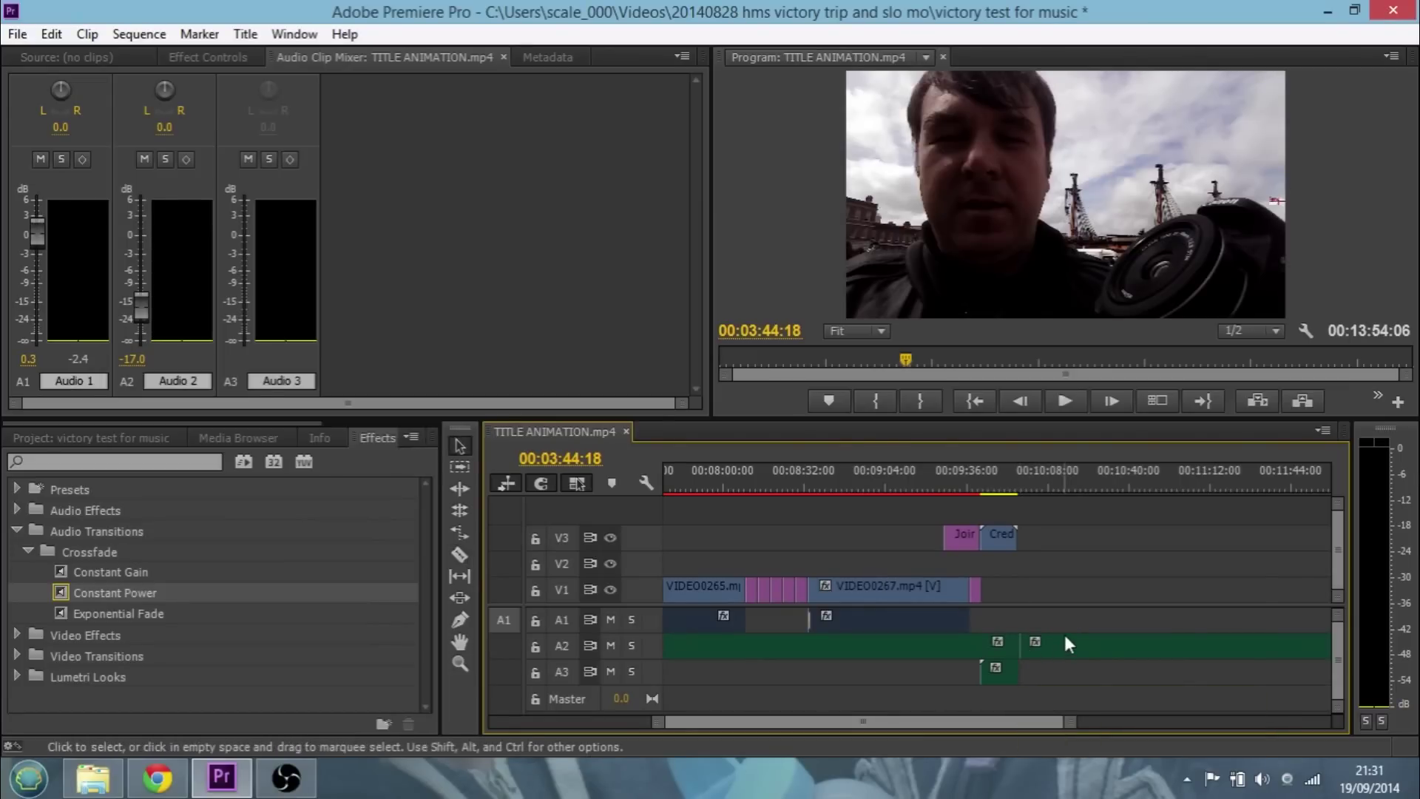
{"action": "left_click", "coordinate": [1055, 650]}
{"action": "key", "text": "Delete"}
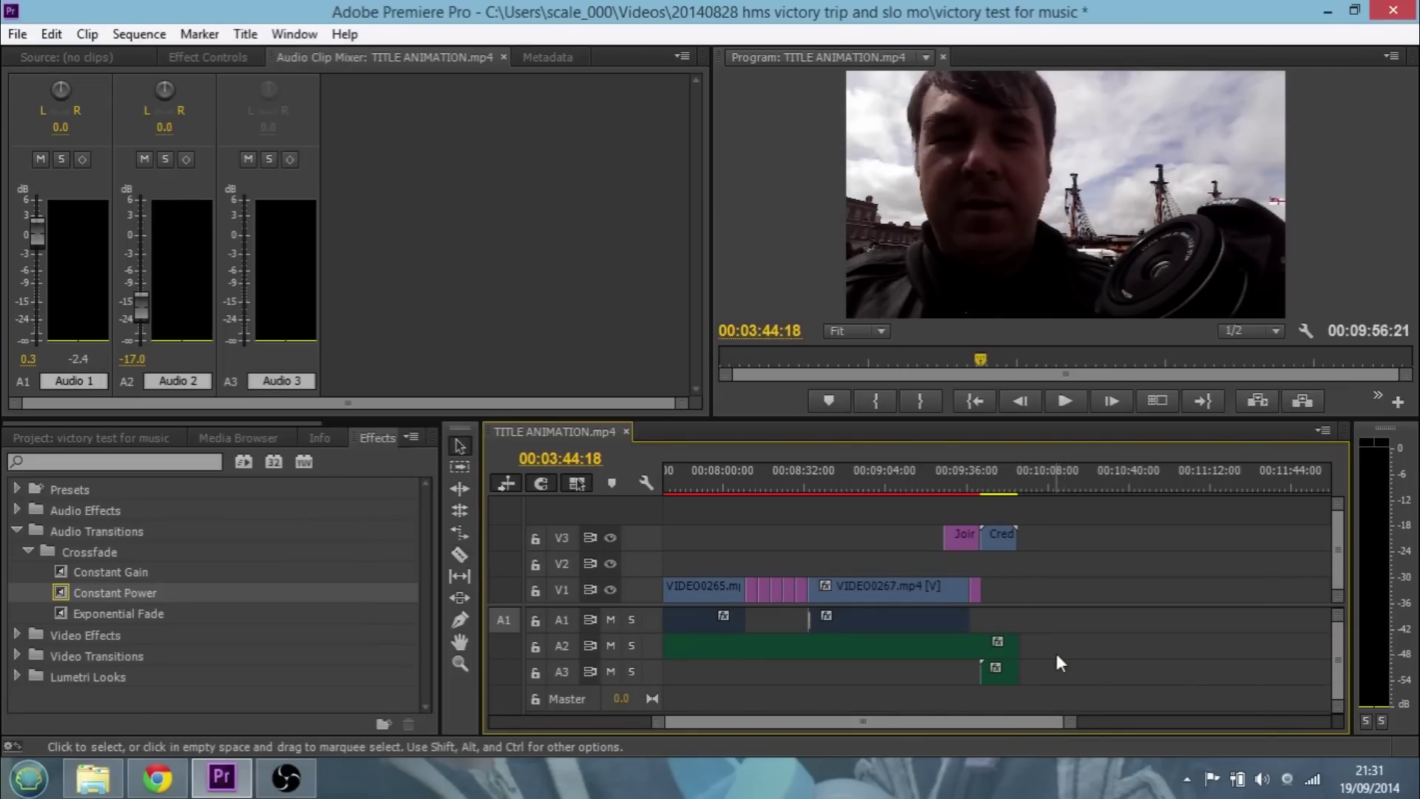
{"action": "left_click_drag", "start_coordinate": [935, 720], "coordinate": [750, 712]}
{"action": "left_click", "coordinate": [750, 644]}
{"action": "left_click", "coordinate": [871, 645]}
{"action": "left_click", "coordinate": [890, 649]}
{"action": "left_click", "coordinate": [948, 646]}
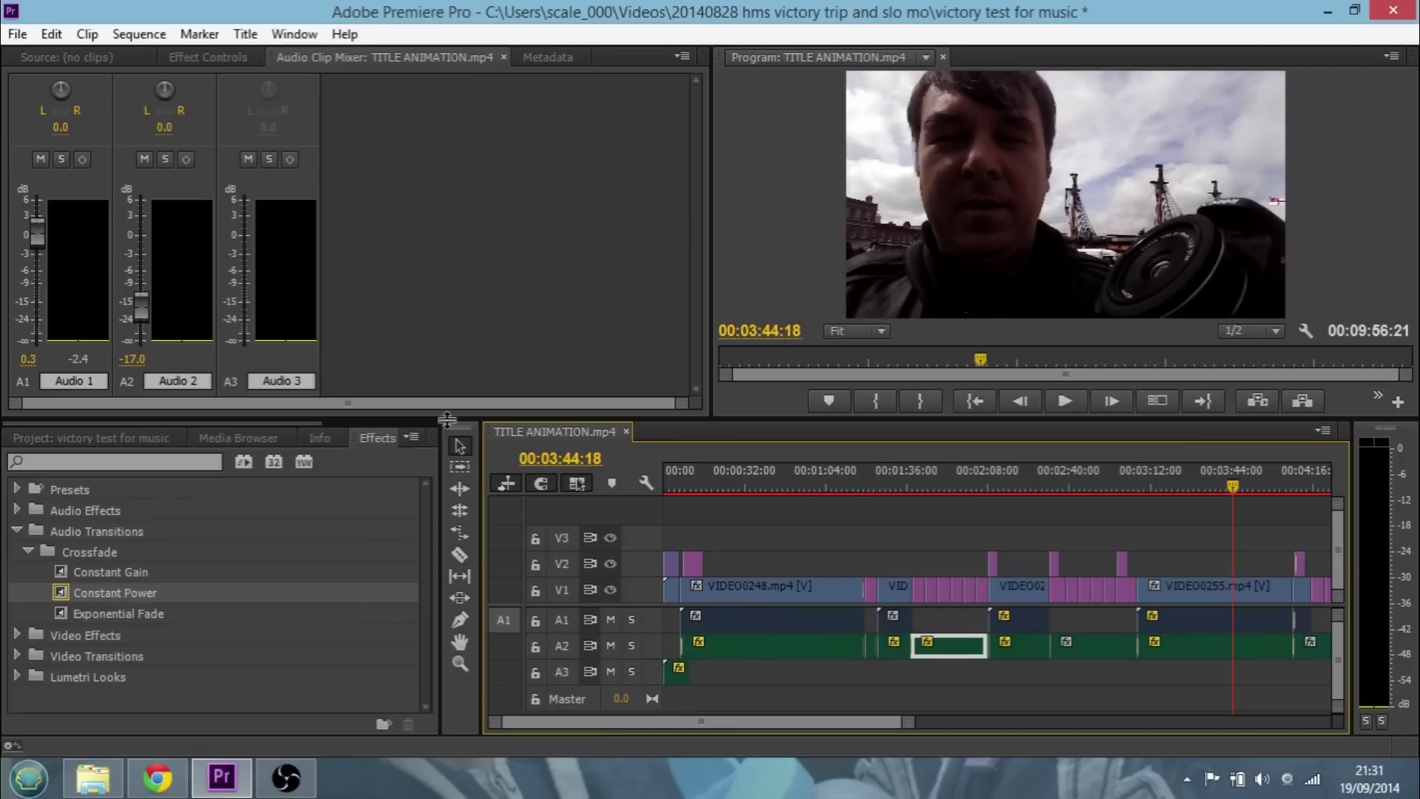